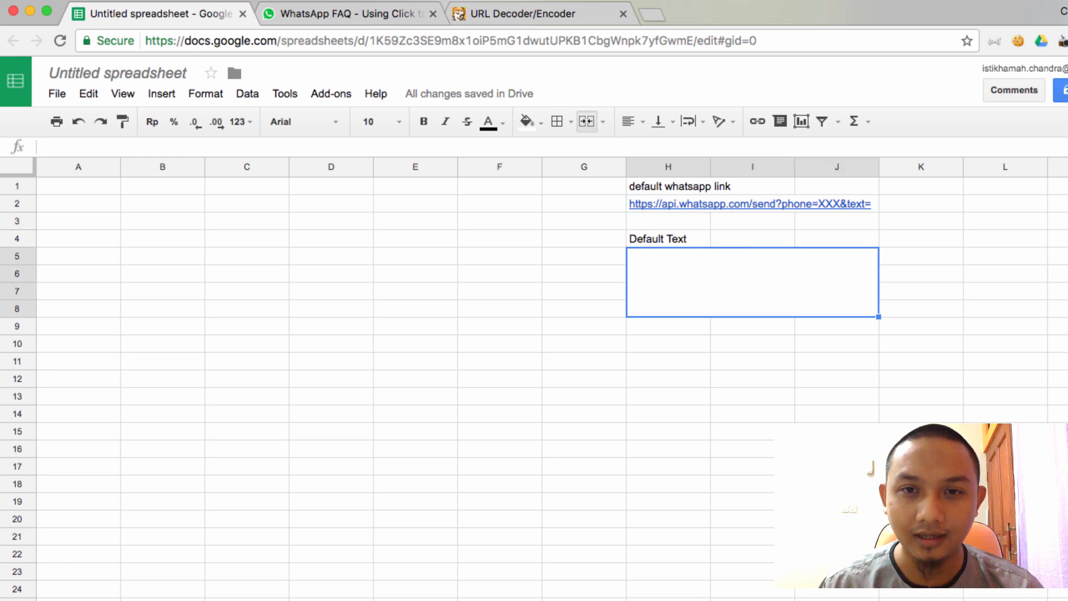
{"action": "key", "text": "Up"}
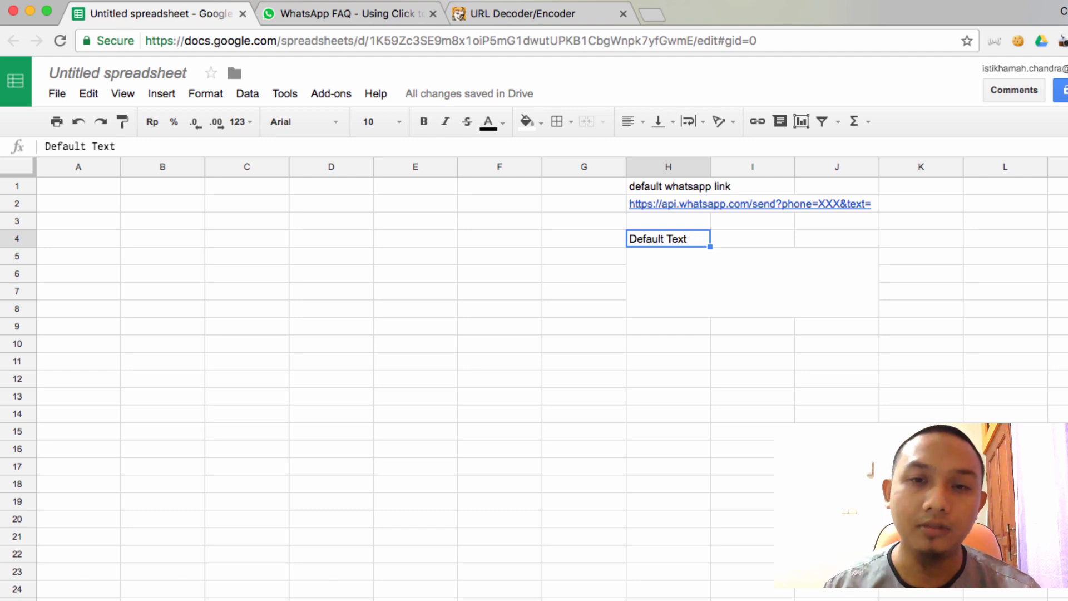
{"action": "key", "text": "Down"}
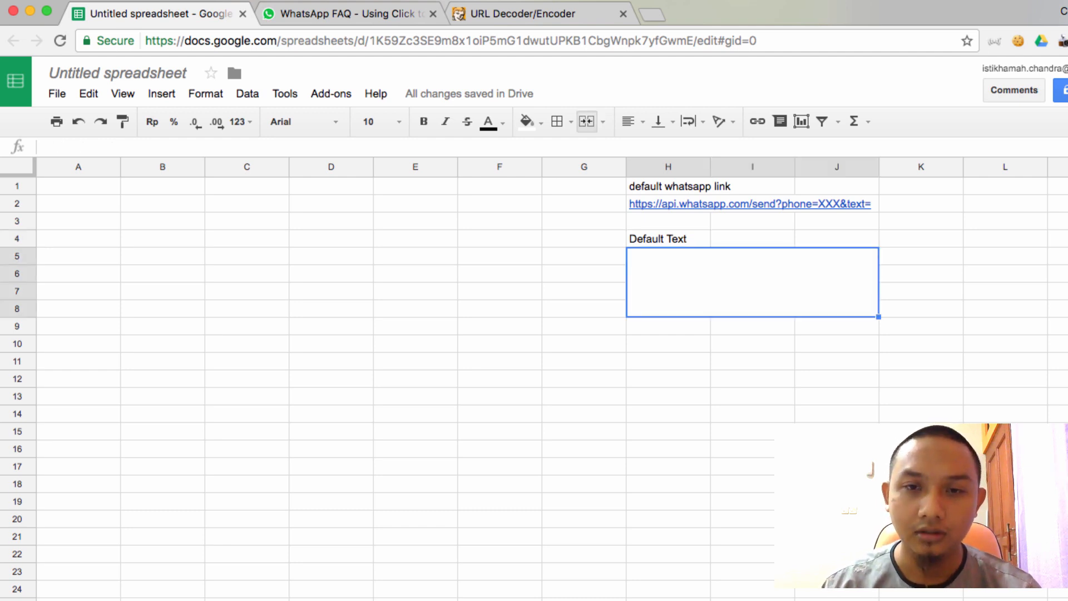
{"action": "key", "text": "Left"}
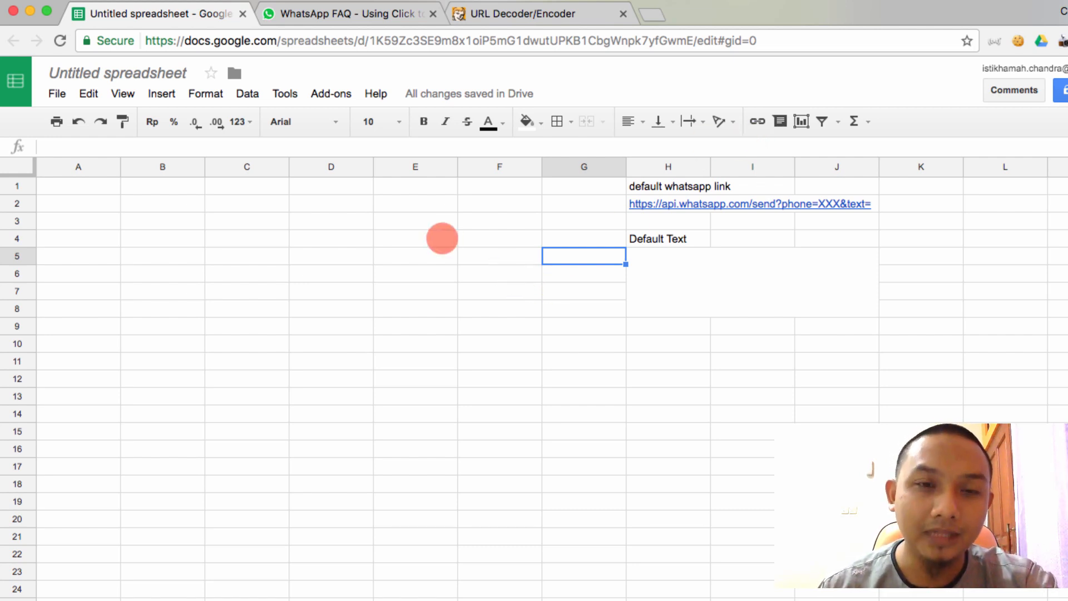
{"action": "left_click", "coordinate": [442, 238]}
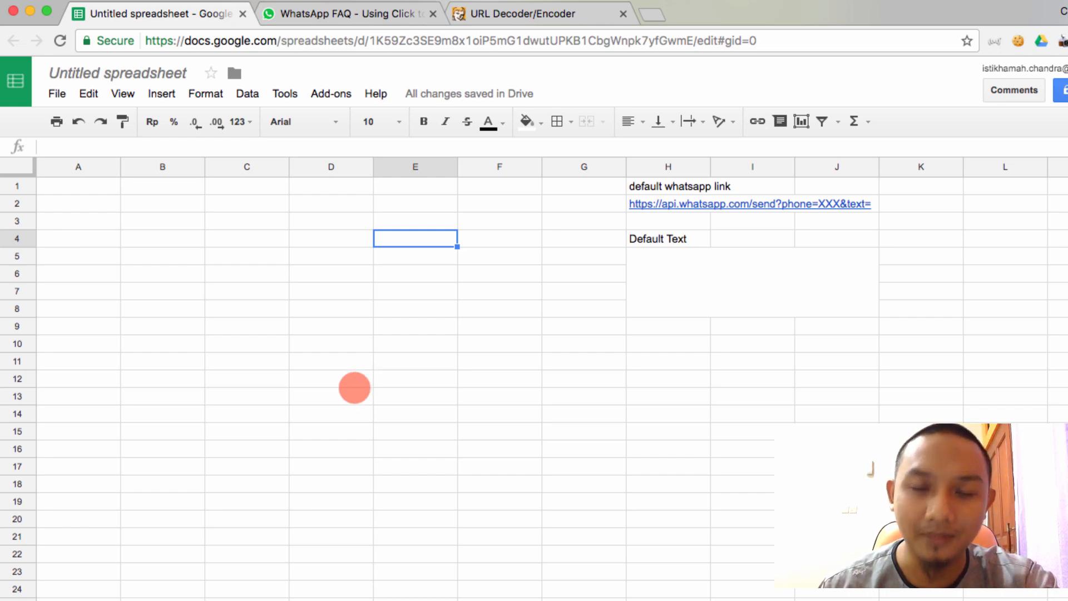
- Open the sheet holding the contact list and examine the names and phone numbers in columns A and B
{"action": "left_click", "coordinate": [166, 598]}
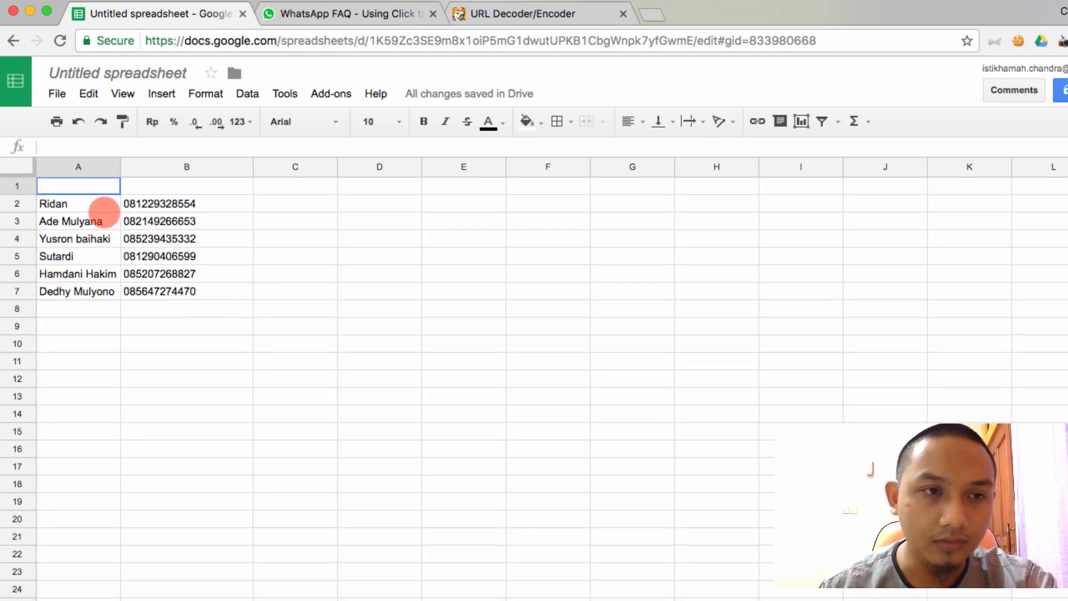
{"action": "left_click", "coordinate": [103, 207]}
{"action": "key", "text": "Right"}
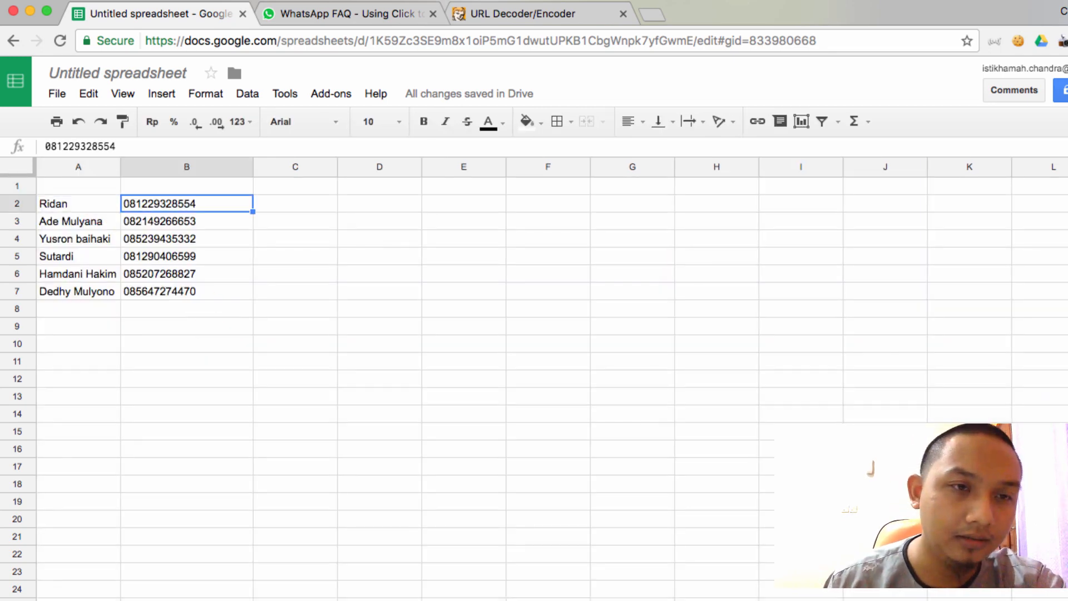
{"action": "key", "text": "Left"}
{"action": "key", "text": "Down"}
{"action": "key", "text": "Down"}
{"action": "key", "text": "Down"}
{"action": "key", "text": "Right"}
{"action": "key", "text": "Up"}
{"action": "key", "text": "Up"}
{"action": "key", "text": "Up"}
{"action": "key", "text": "Down"}
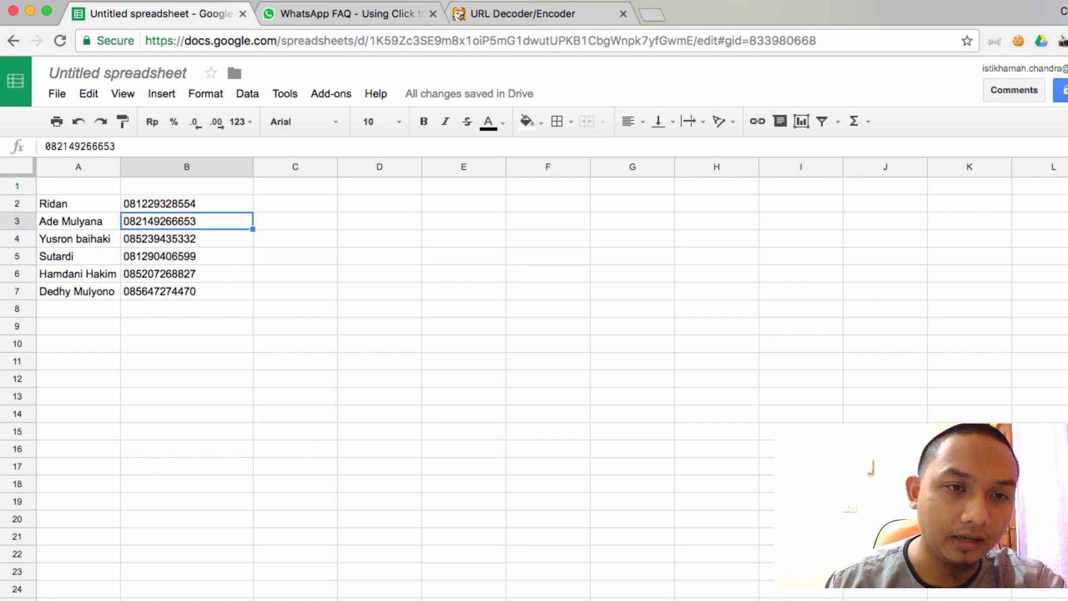
{"action": "key", "text": "Down"}
{"action": "key", "text": "Down"}
{"action": "key", "text": "Down"}
{"action": "key", "text": "Down"}
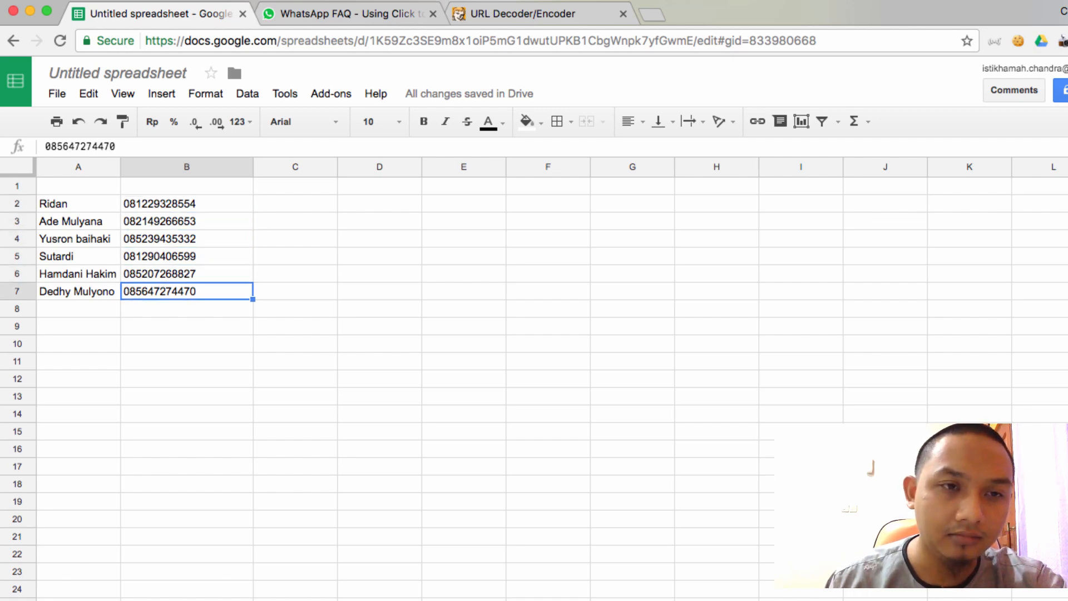
{"action": "key", "text": "Up"}
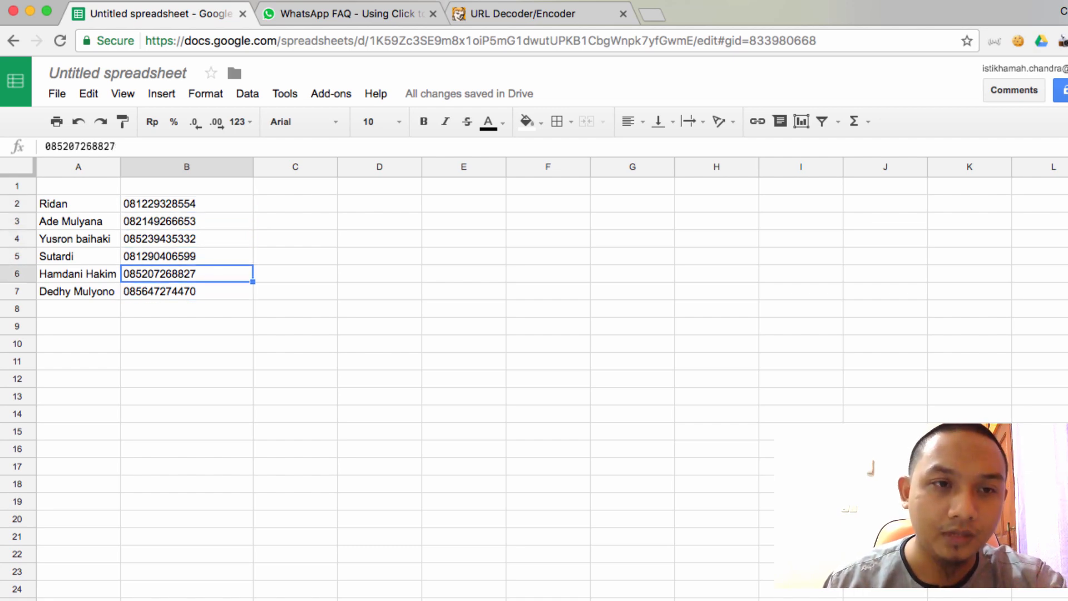
{"action": "key", "text": "Up"}
{"action": "key", "text": "Up"}
{"action": "key", "text": "Up"}
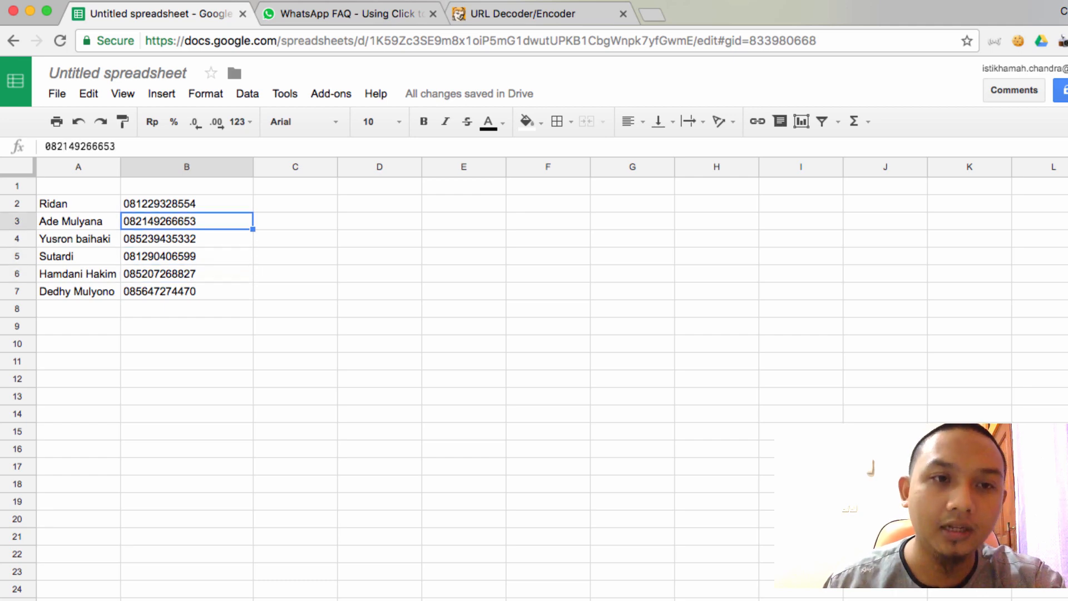
{"action": "key", "text": "Up"}
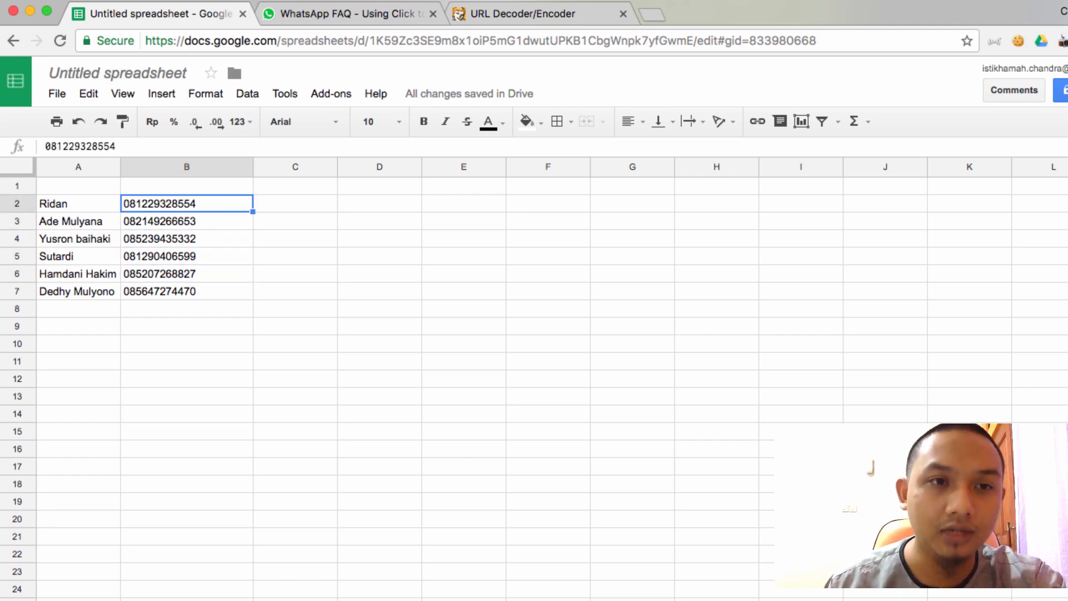
{"action": "key", "text": "Up"}
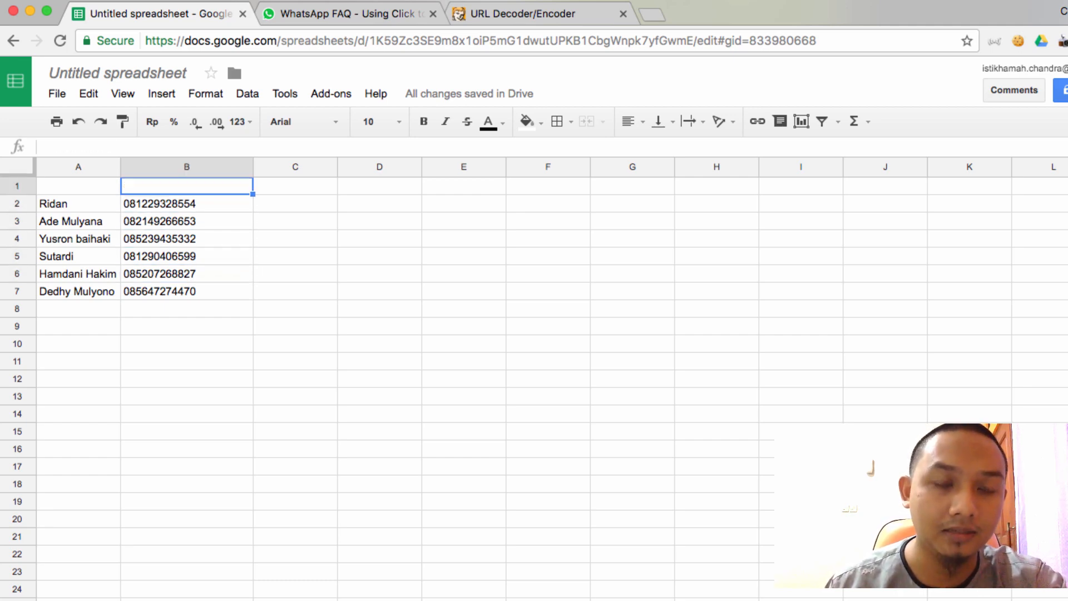
{"action": "key", "text": "Left"}
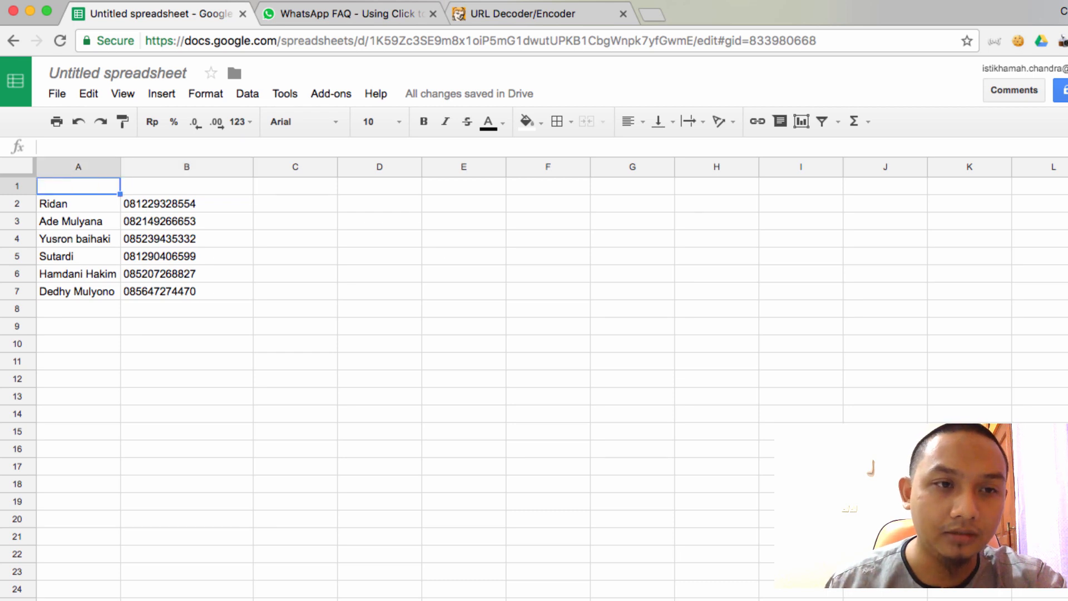
{"action": "key", "text": "Down"}
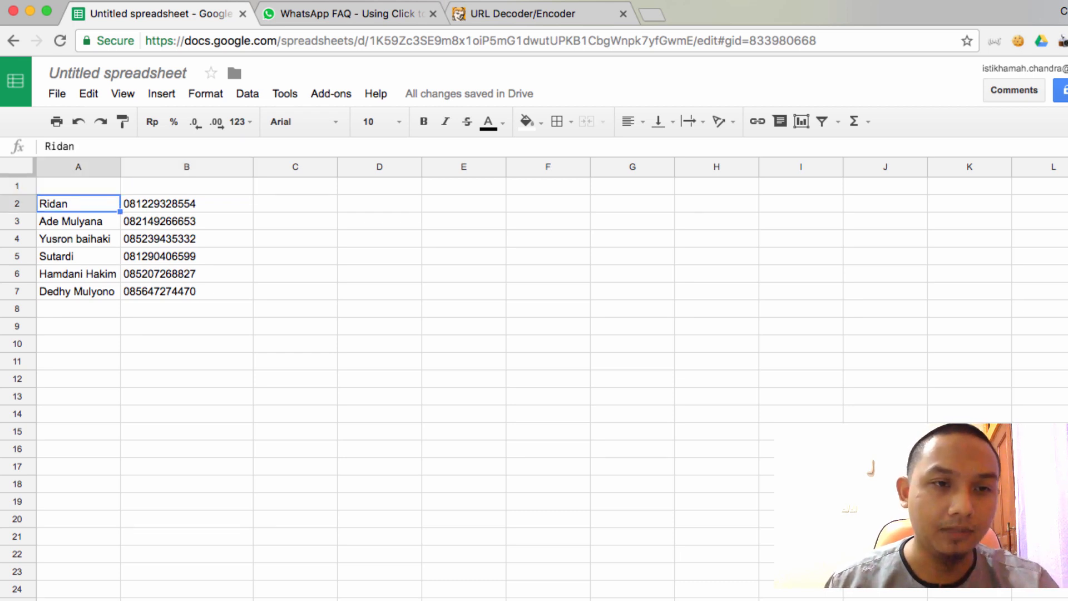
- Copy the first five contacts with their phone numbers, range A2:B6
{"action": "key", "text": "shift+Right"}
{"action": "key", "text": "shift+Down"}
{"action": "key", "text": "shift+Down"}
{"action": "key", "text": "shift+Down"}
{"action": "key", "text": "shift+Down"}
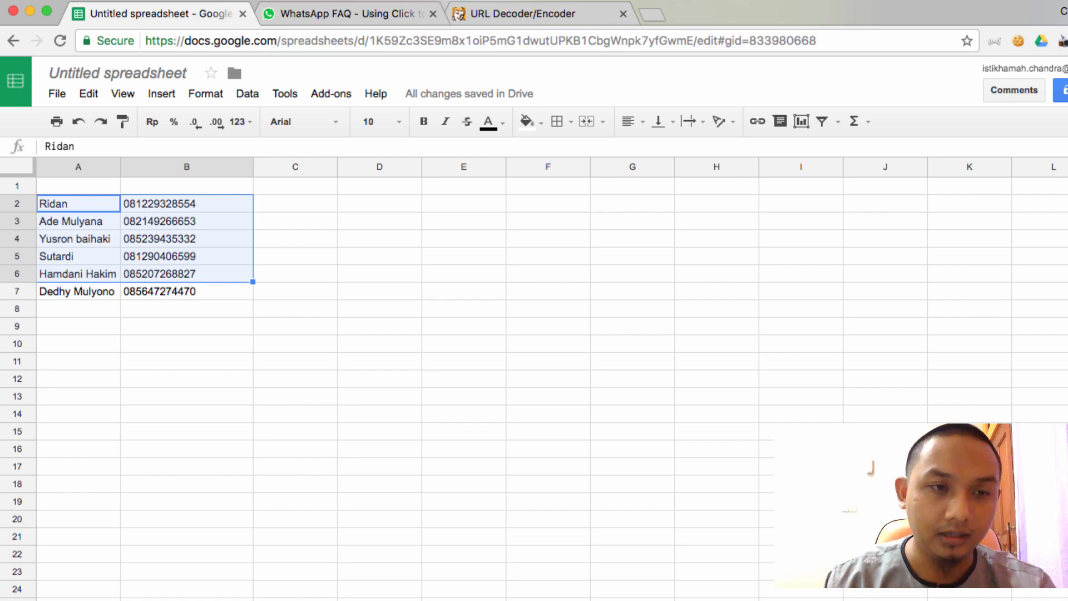
- Return to the sheet with the default WhatsApp link and enter the headers Nama, No wa, text and Link in A1:D1
{"action": "key", "text": "ctrl+shift+Page_Up"}
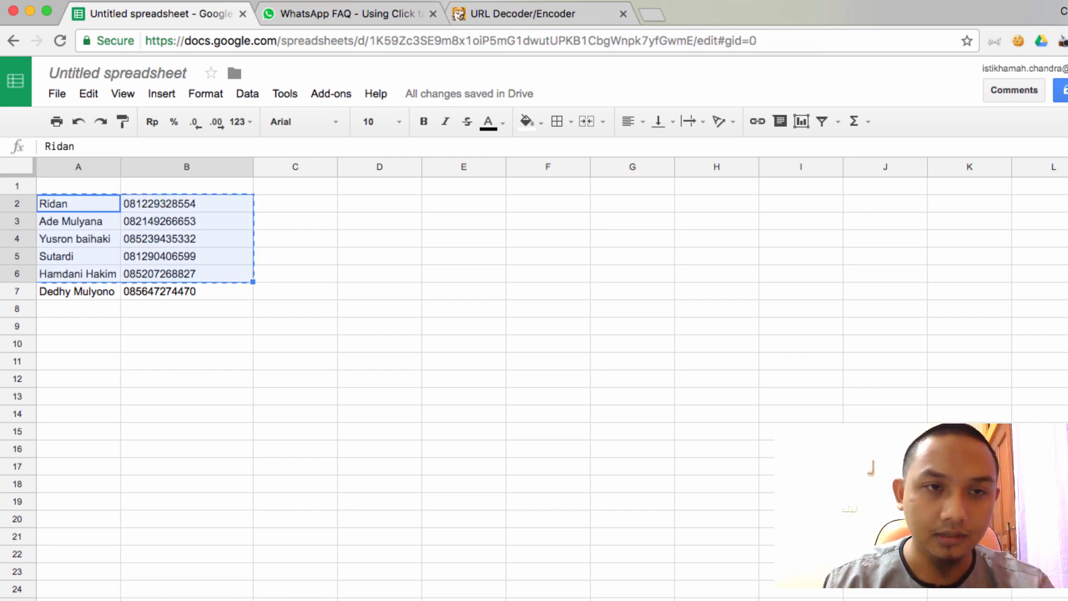
{"action": "left_click", "coordinate": [97, 183]}
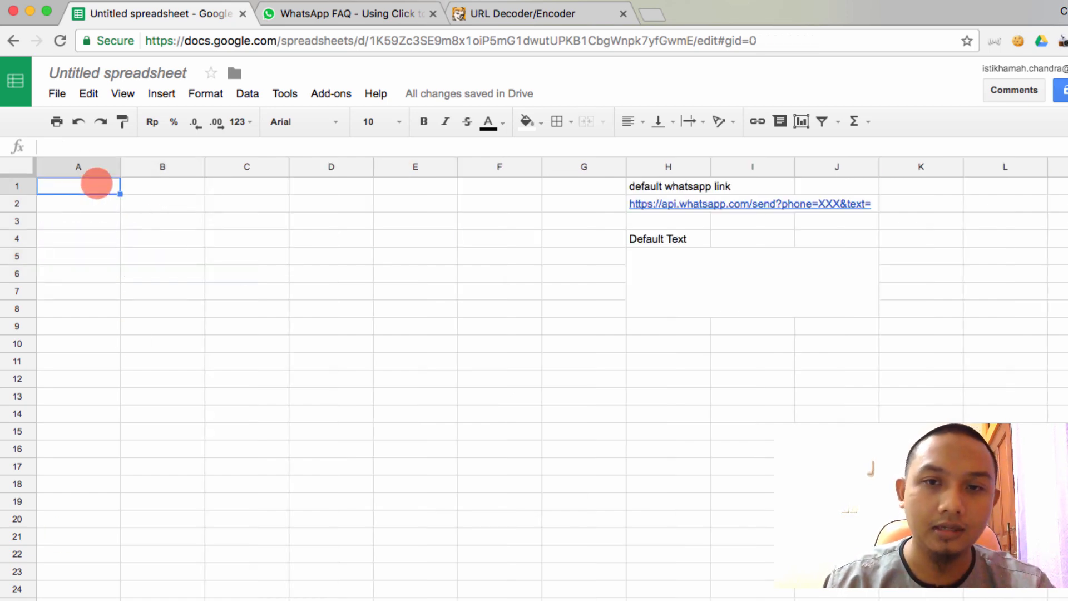
{"action": "type", "text": "Nama"}
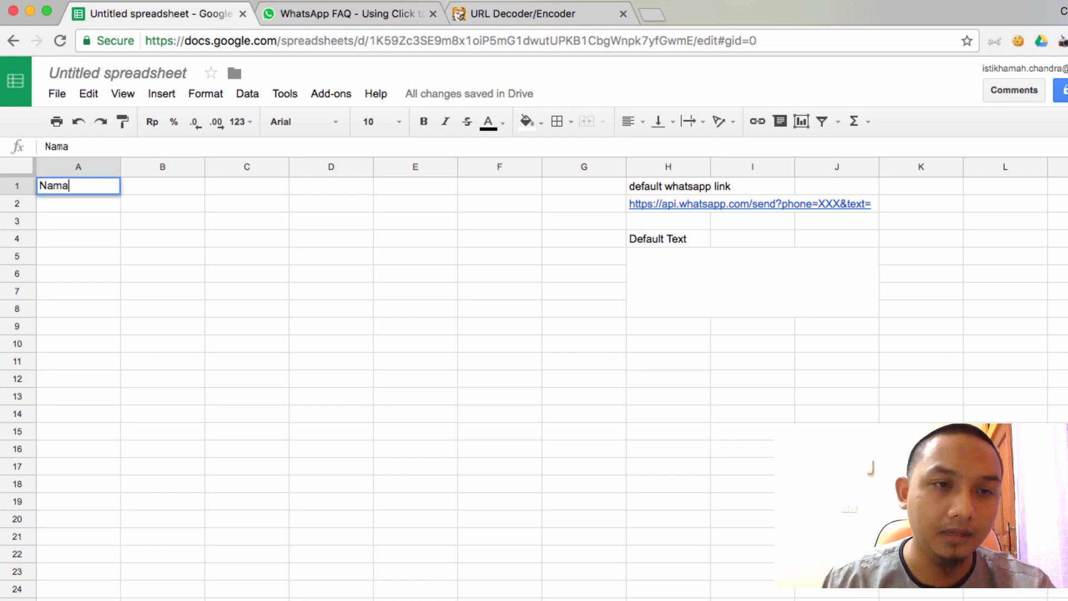
{"action": "key", "text": "Tab"}
{"action": "type", "text": "No wa"}
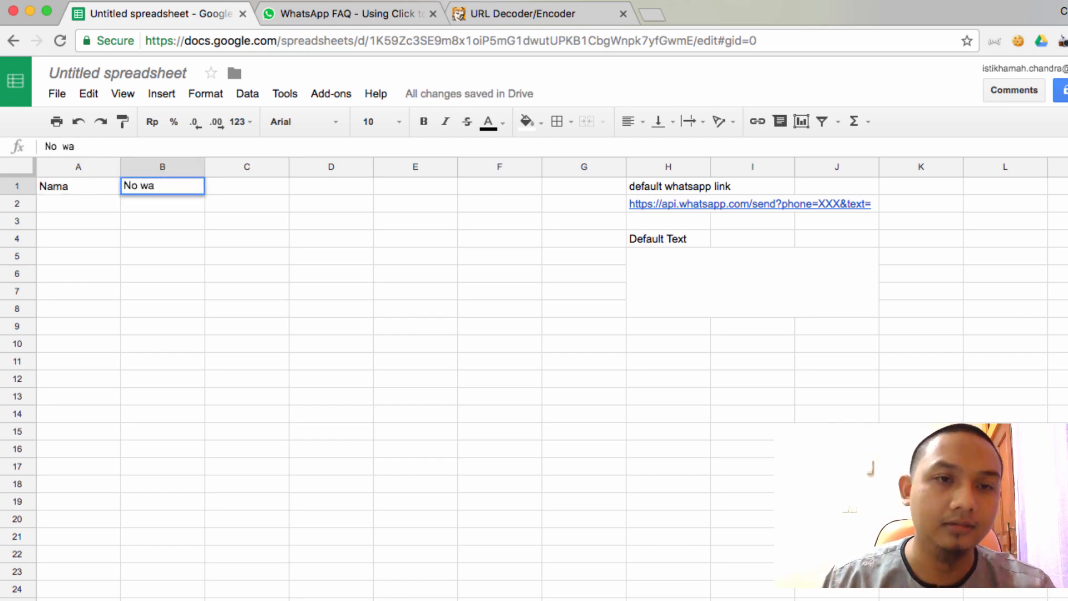
{"action": "key", "text": "Tab"}
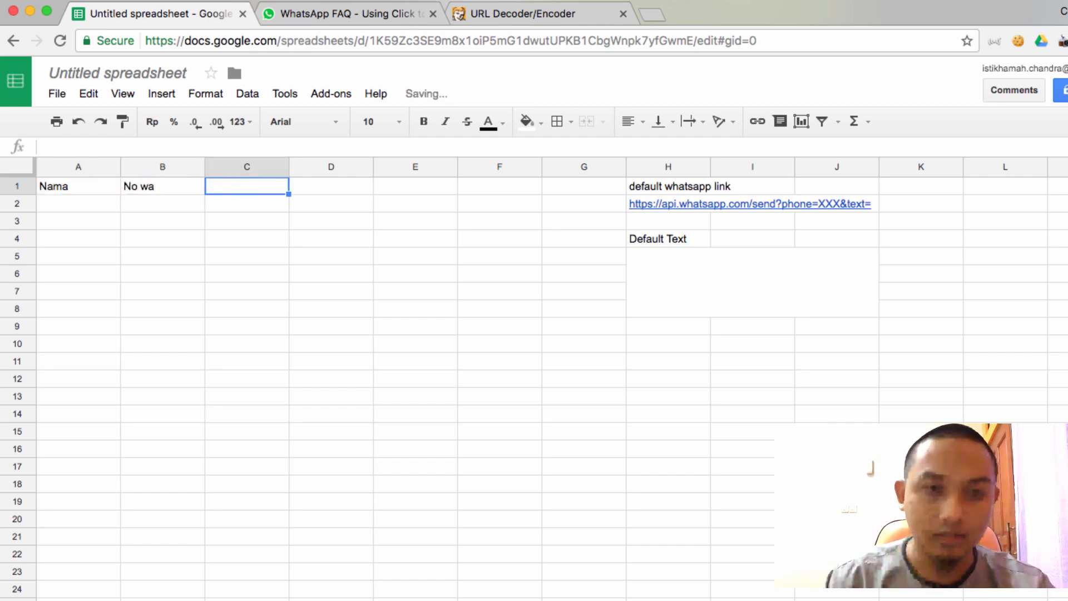
{"action": "type", "text": "text"}
{"action": "key", "text": "Return"}
{"action": "left_click", "coordinate": [331, 185]}
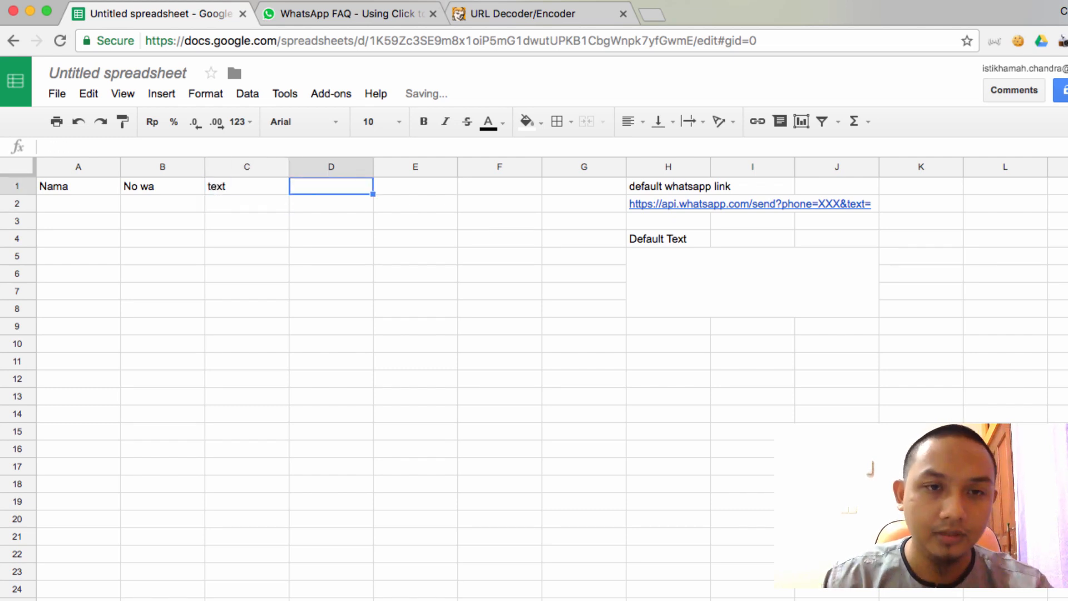
{"action": "type", "text": "Link"}
{"action": "key", "text": "Return"}
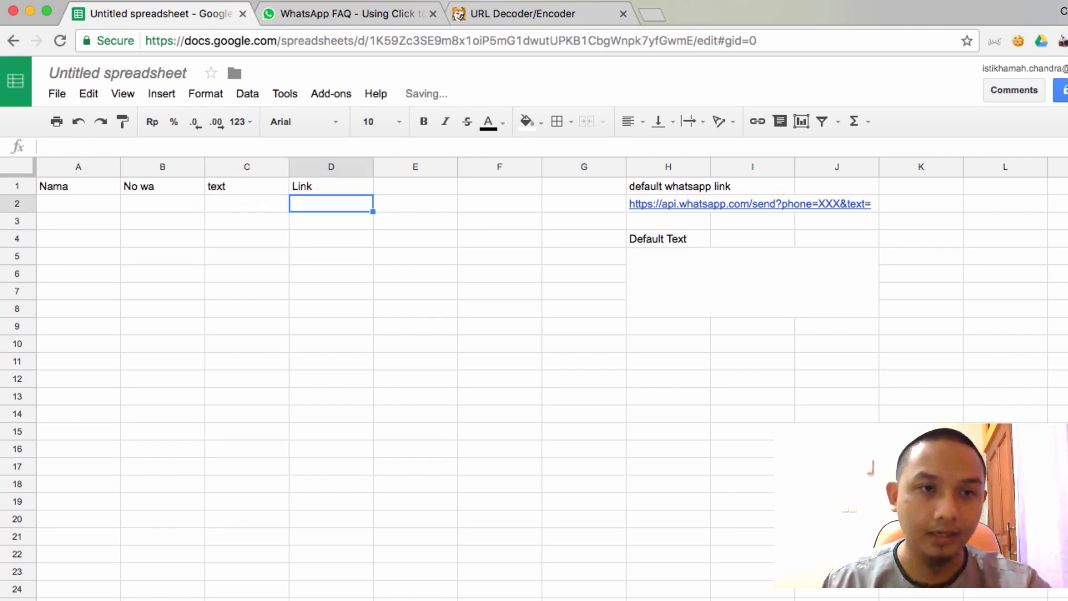
- Copy the first four contacts with their phone numbers, range A2:B5, from the contact list sheet
{"action": "left_click", "coordinate": [78, 203]}
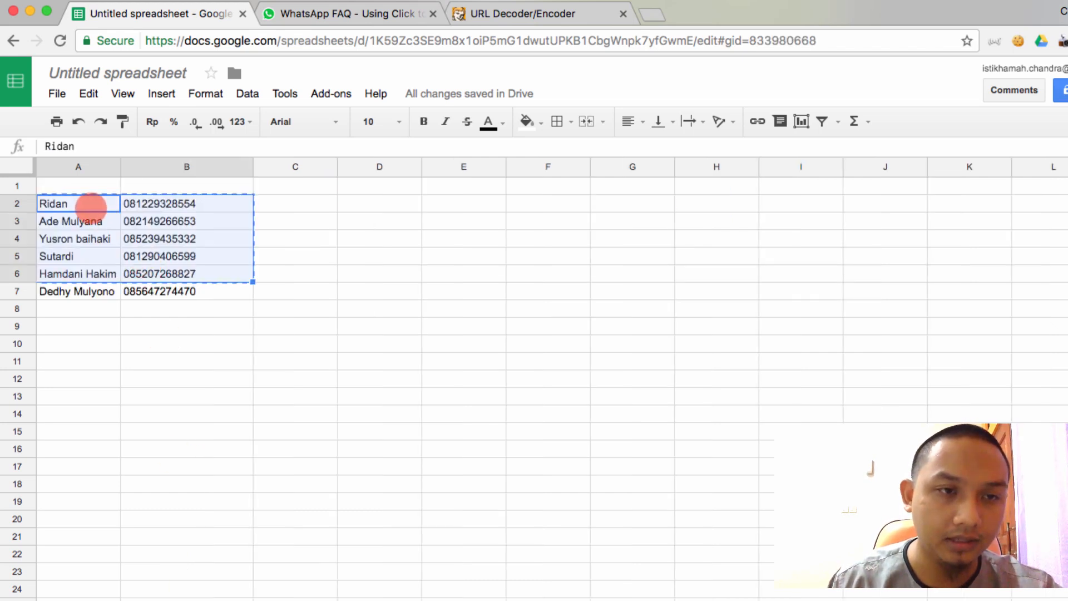
{"action": "left_click", "coordinate": [85, 194]}
{"action": "key", "text": "shift+Right"}
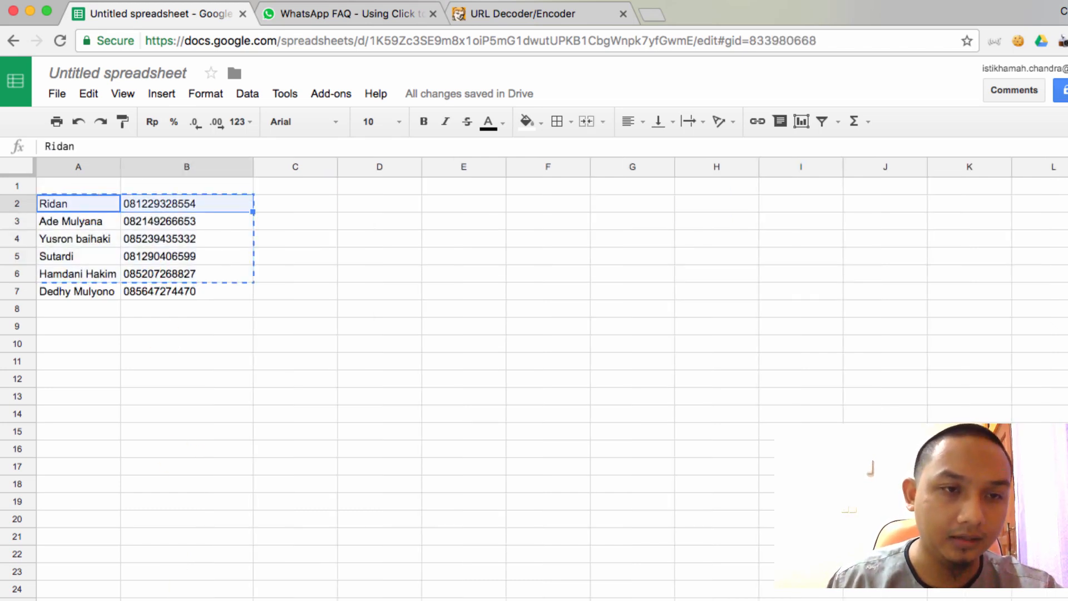
{"action": "key", "text": "shift+Down"}
{"action": "key", "text": "shift+Down"}
{"action": "key", "text": "shift+Down"}
{"action": "key", "text": "super+c"}
- Paste the copied contacts under the Nama and No wa headers, starting in cell A2 of the sheet with the default WhatsApp link
{"action": "left_click", "coordinate": [97, 558]}
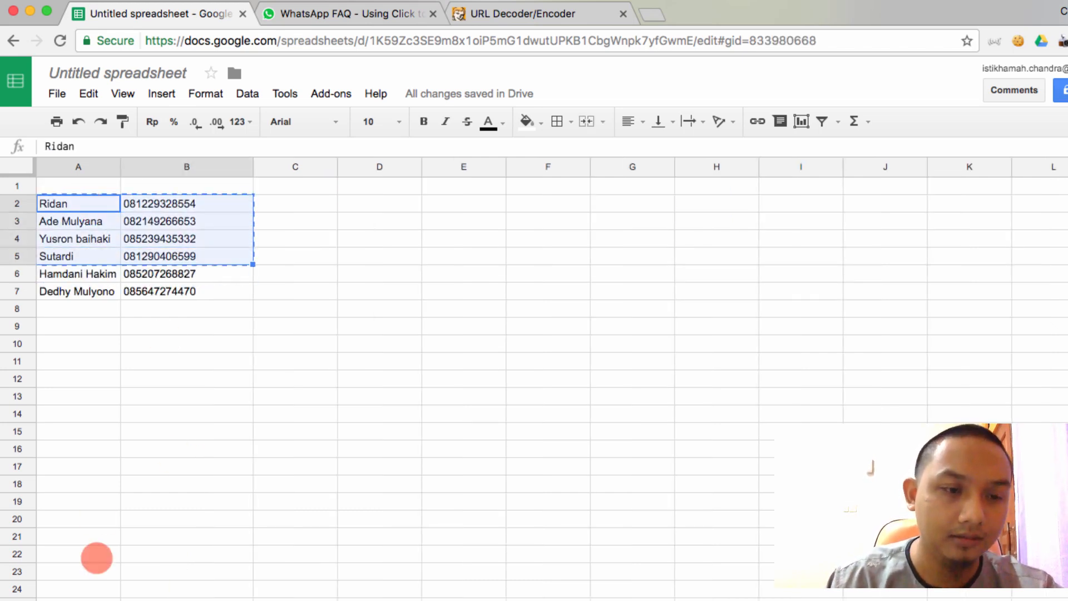
{"action": "left_click", "coordinate": [57, 194]}
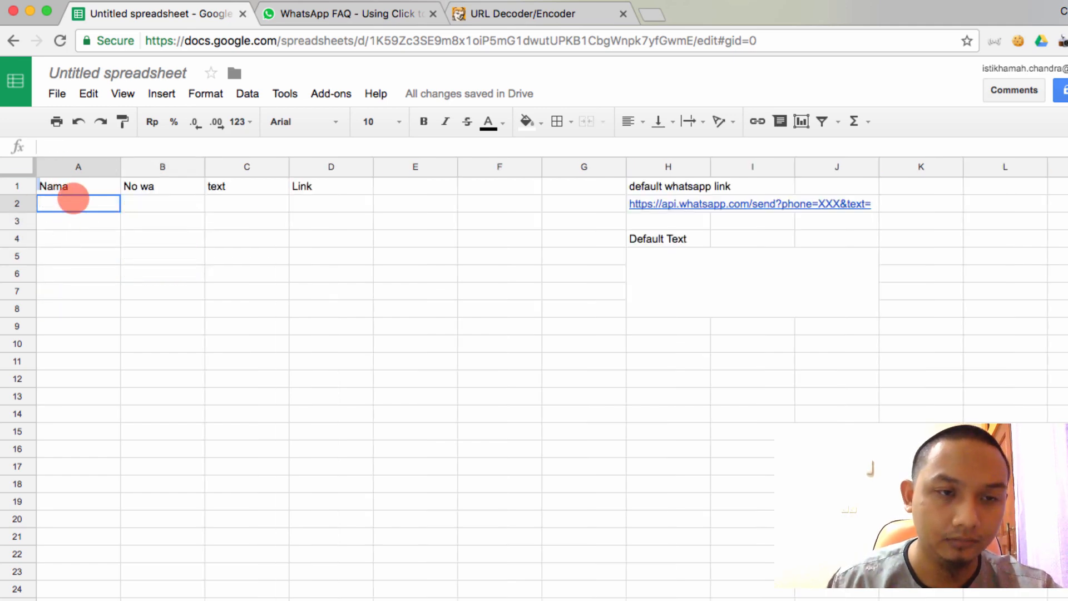
{"action": "right_click", "coordinate": [73, 198]}
{"action": "mouse_move", "coordinate": [183, 286]}
{"action": "left_click", "coordinate": [262, 289]}
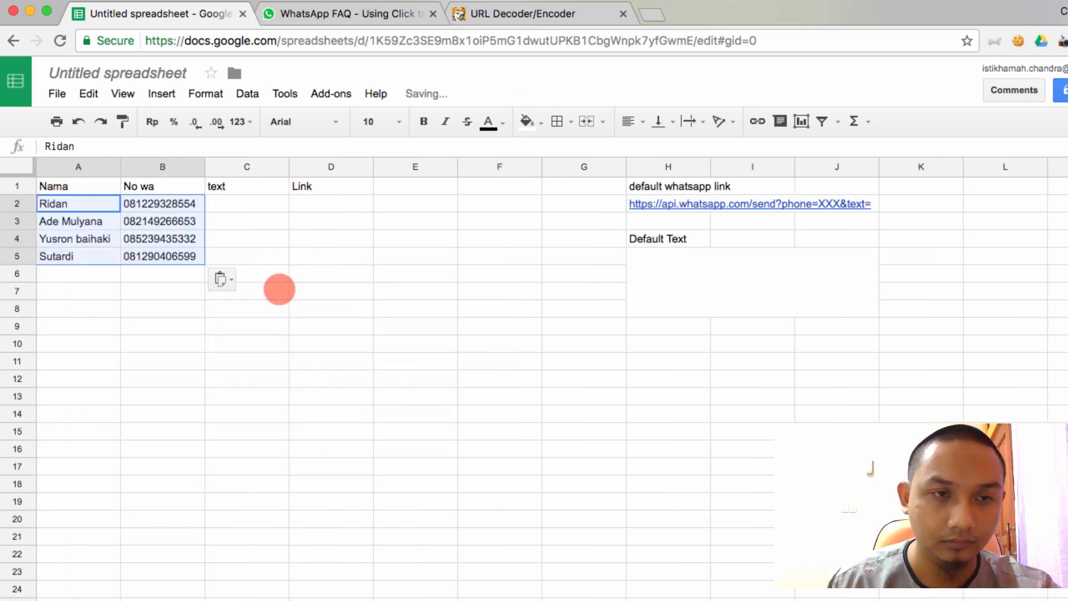
{"action": "left_click", "coordinate": [166, 273]}
{"action": "left_click", "coordinate": [167, 204]}
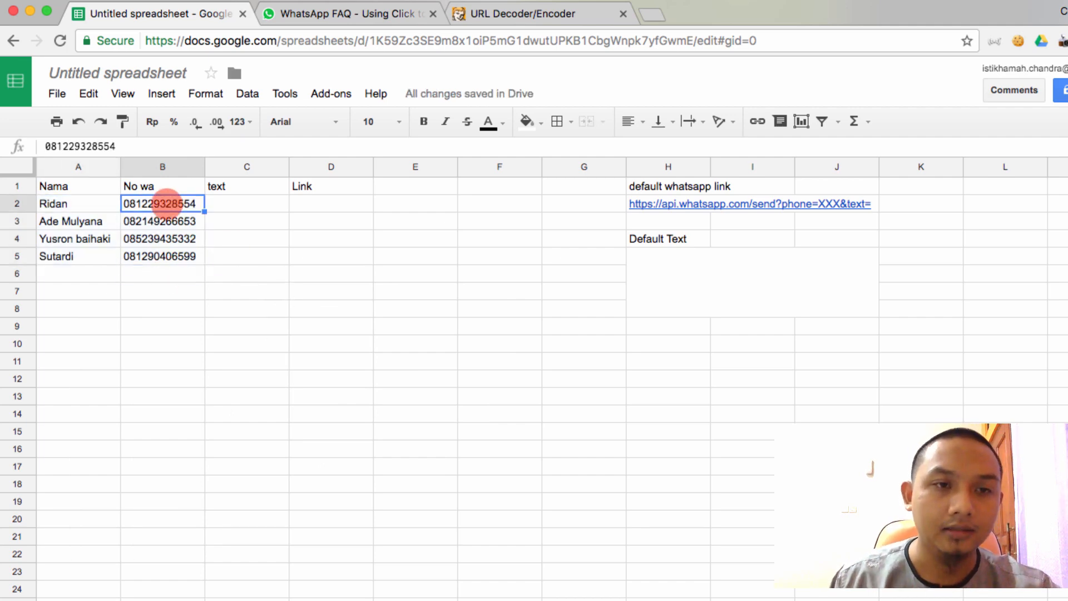
{"action": "left_click", "coordinate": [173, 220]}
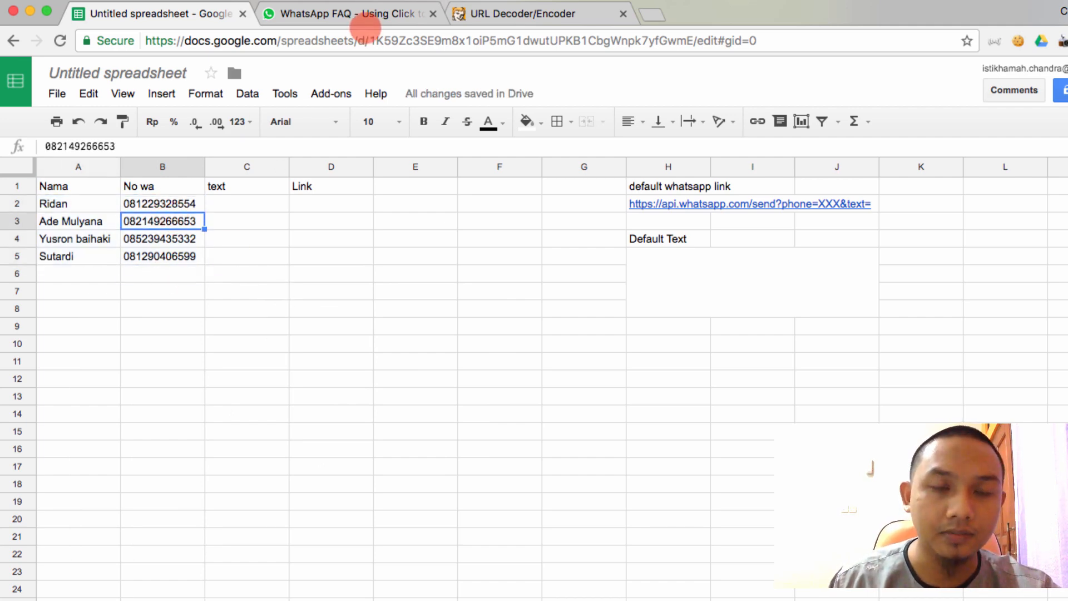
- Read the WhatsApp FAQ page on Click to Chat for the phone number format and the pre-filled message link syntax
{"action": "left_click", "coordinate": [367, 14]}
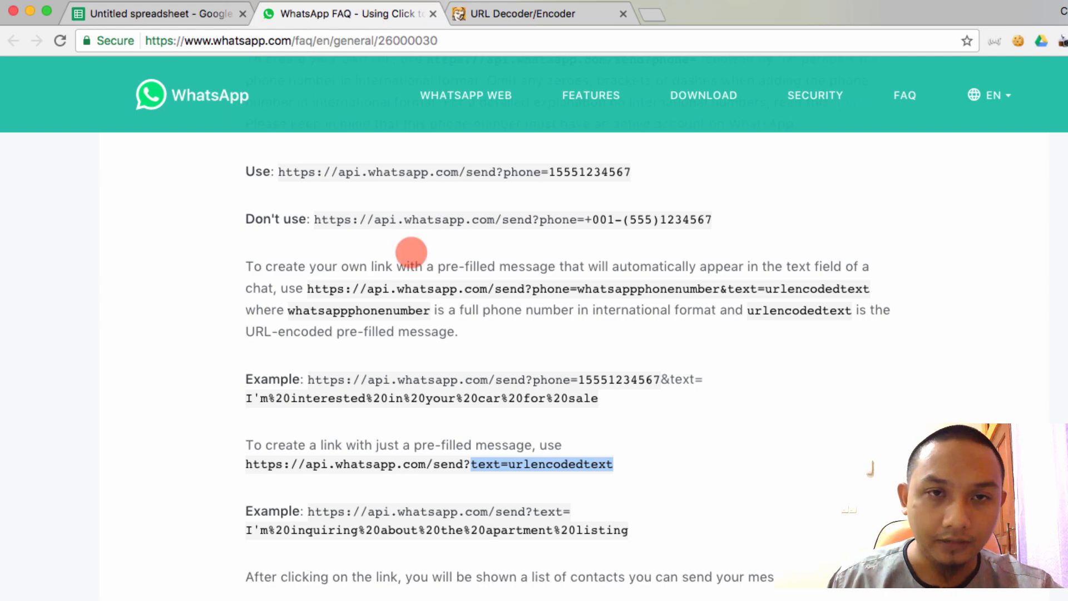
{"action": "scroll", "coordinate": [410, 250], "scroll_direction": "down", "scroll_amount": 1}
{"action": "scroll", "coordinate": [410, 250], "scroll_direction": "up", "scroll_amount": 6}
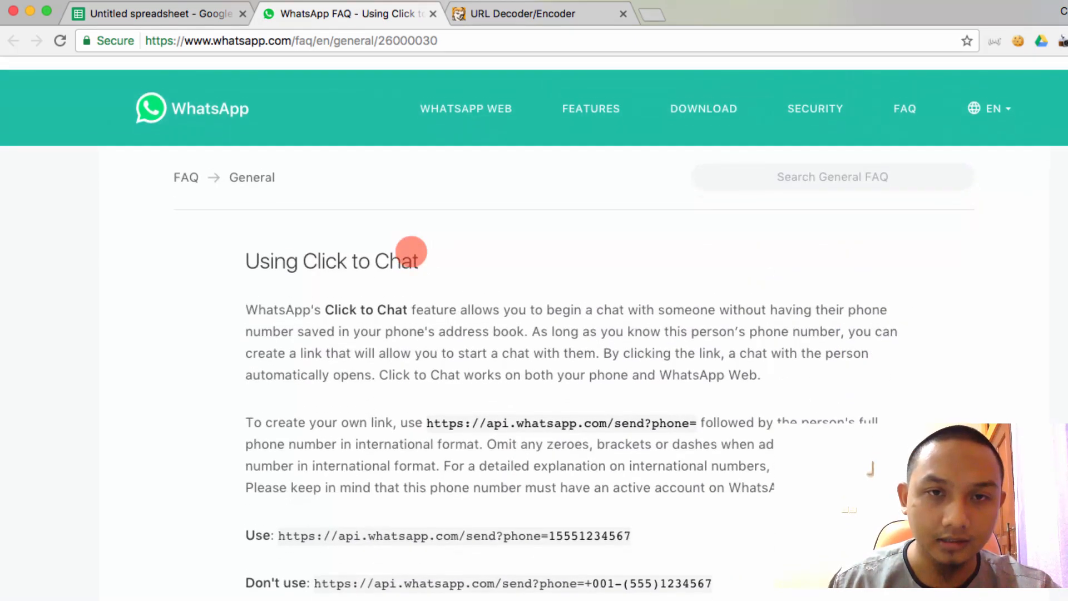
{"action": "scroll", "coordinate": [410, 247], "scroll_direction": "down", "scroll_amount": 3}
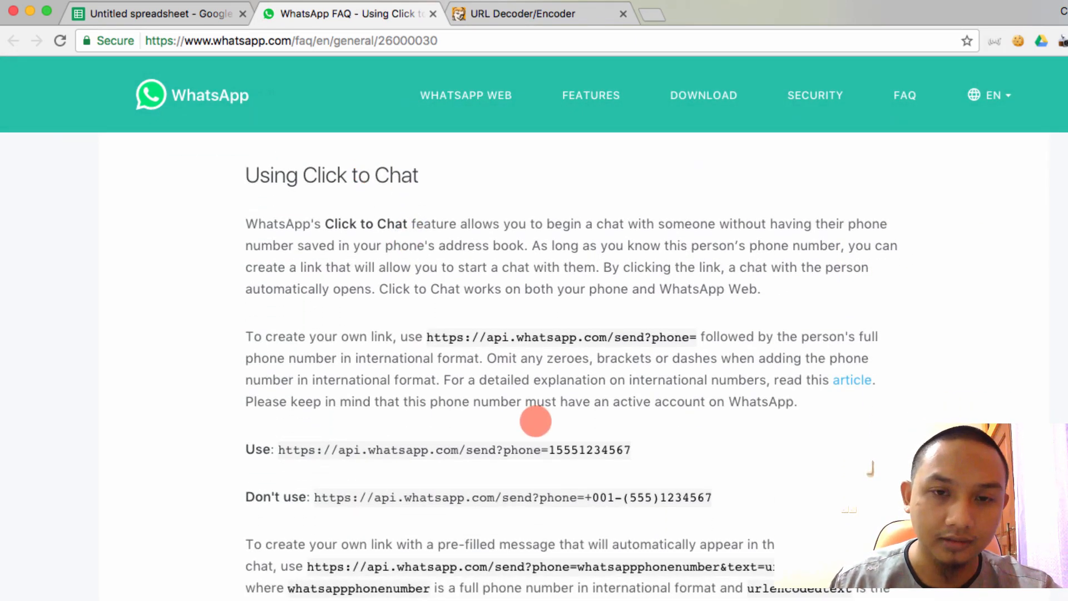
{"action": "scroll", "coordinate": [534, 419], "scroll_direction": "down", "scroll_amount": 8}
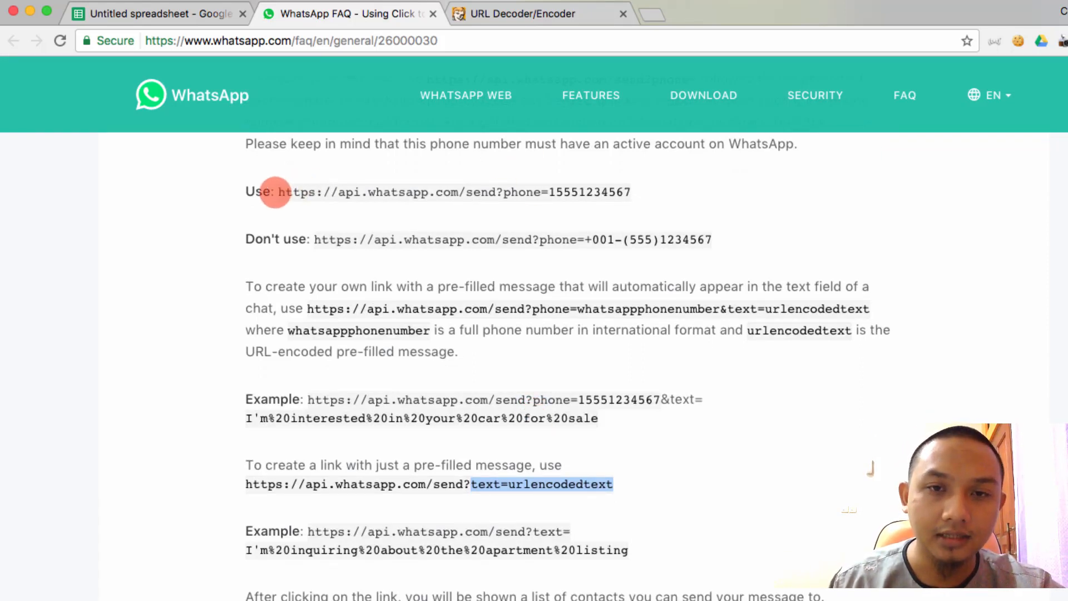
{"action": "left_click_drag", "start_coordinate": [275, 192], "coordinate": [575, 209]}
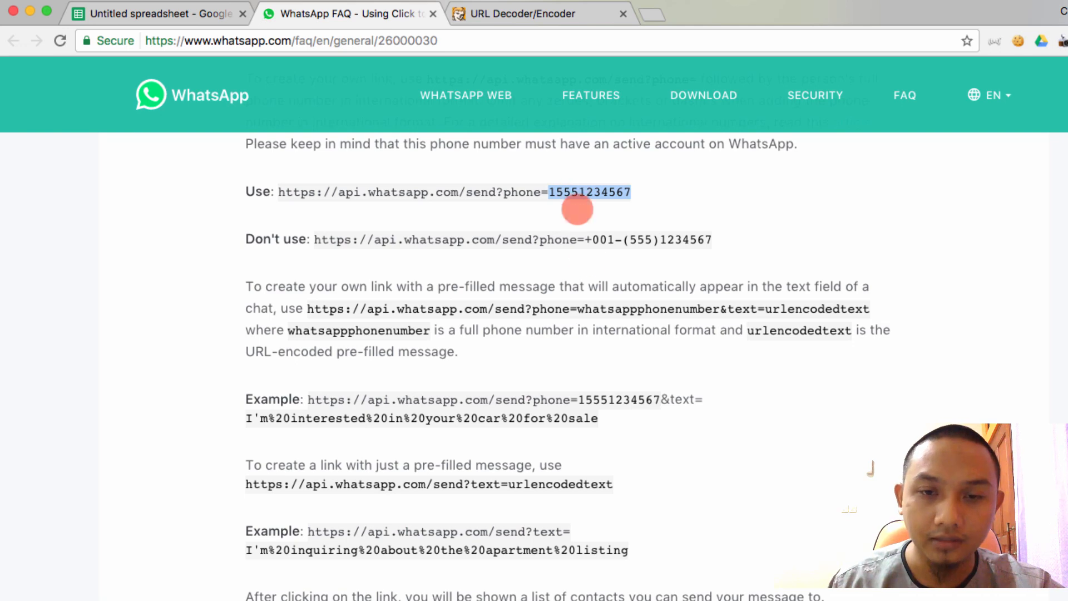
{"action": "scroll", "coordinate": [614, 394], "scroll_direction": "down", "scroll_amount": 5}
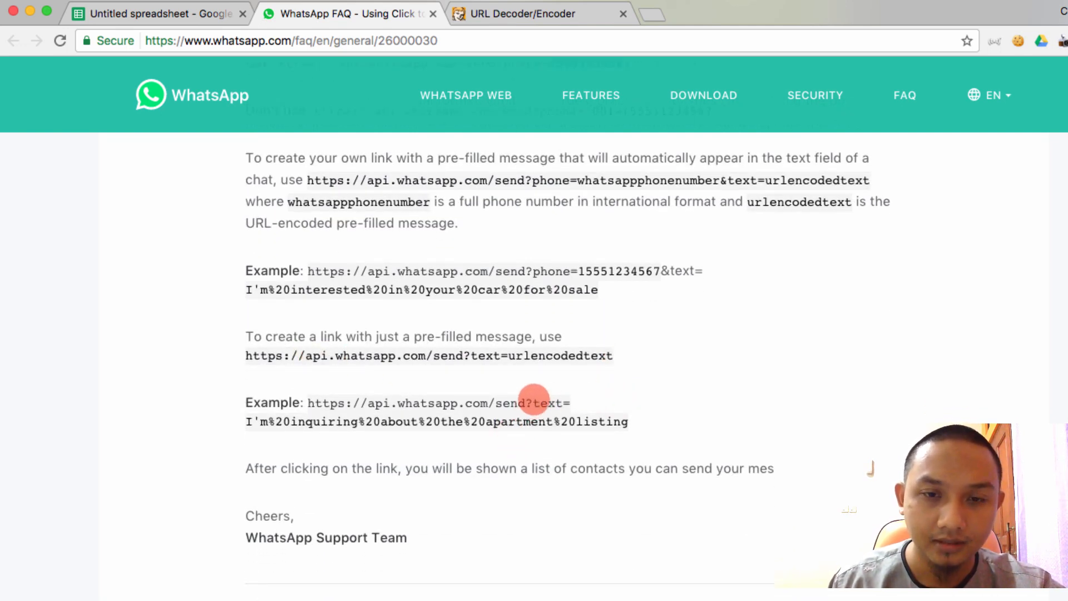
- Check the text parameter and the recommended phone number format in the WhatsApp FAQ link examples
{"action": "left_click_drag", "start_coordinate": [532, 403], "coordinate": [610, 404]}
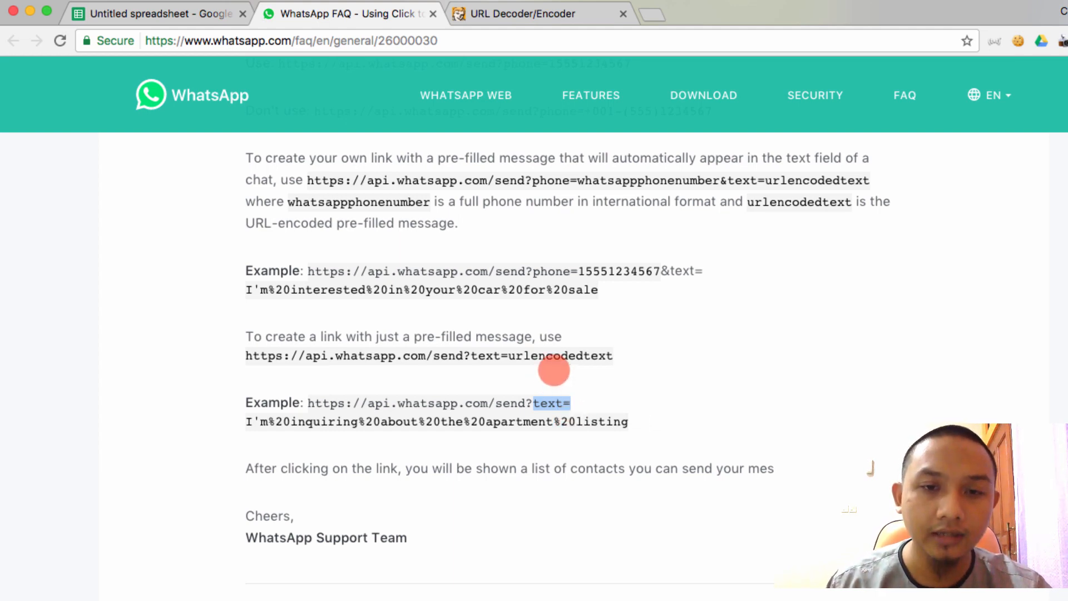
{"action": "scroll", "coordinate": [543, 334], "scroll_direction": "up", "scroll_amount": 6}
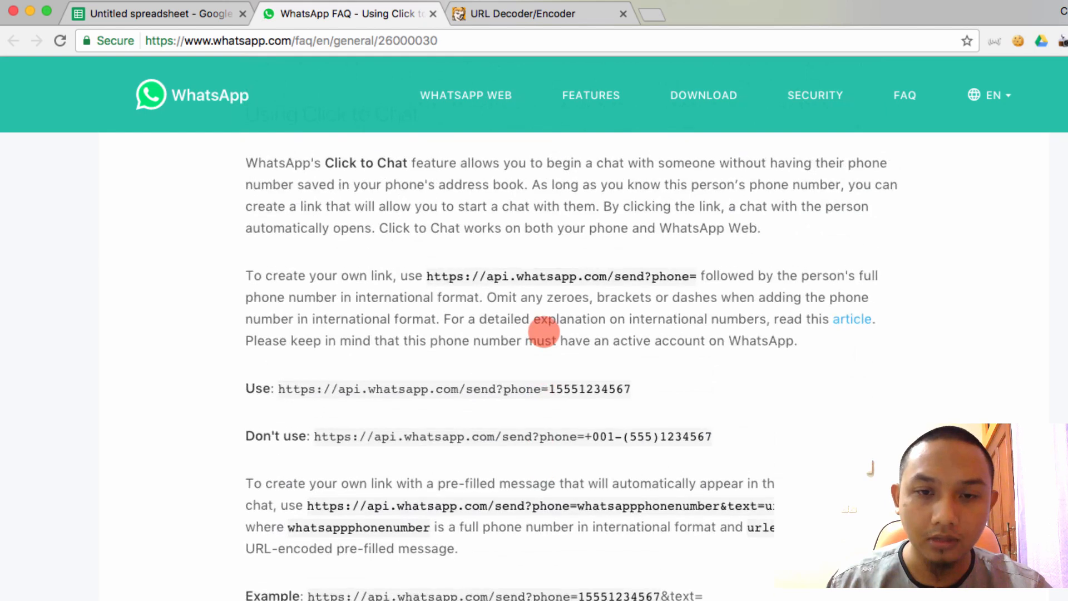
{"action": "scroll", "coordinate": [544, 334], "scroll_direction": "down", "scroll_amount": 1}
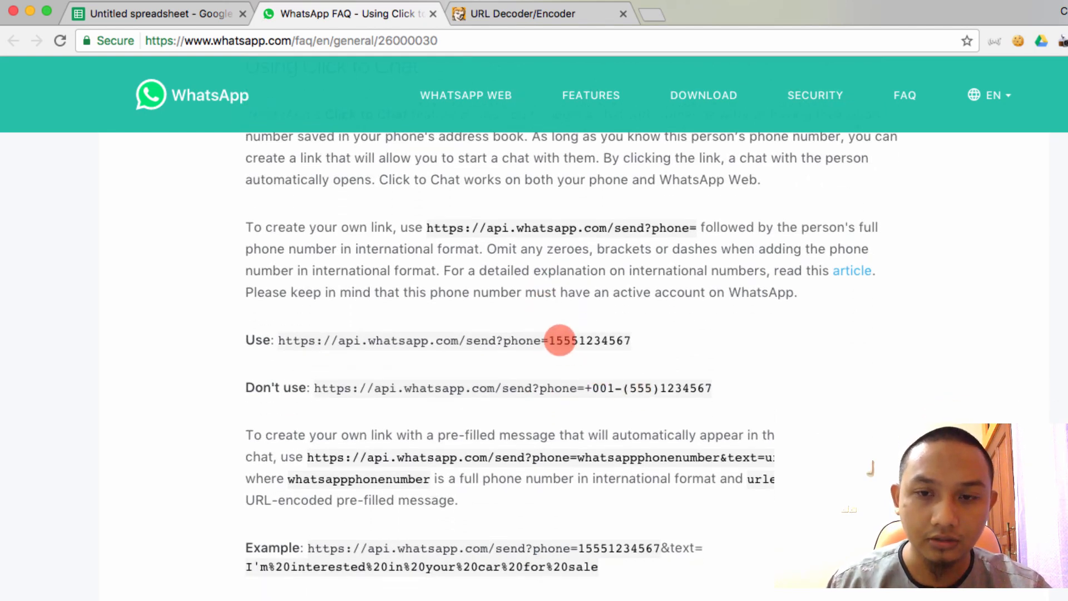
- Back in the spreadsheet, replace the leading 0 with country code 62 in the phone numbers in B2 and B3
{"action": "left_click", "coordinate": [217, 12]}
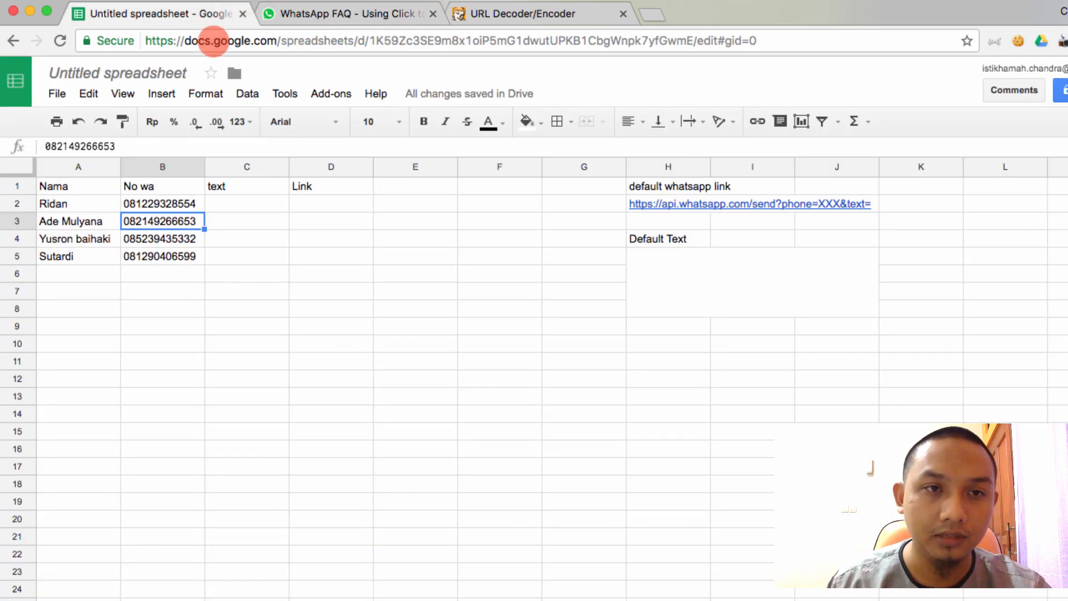
{"action": "left_click", "coordinate": [143, 203]}
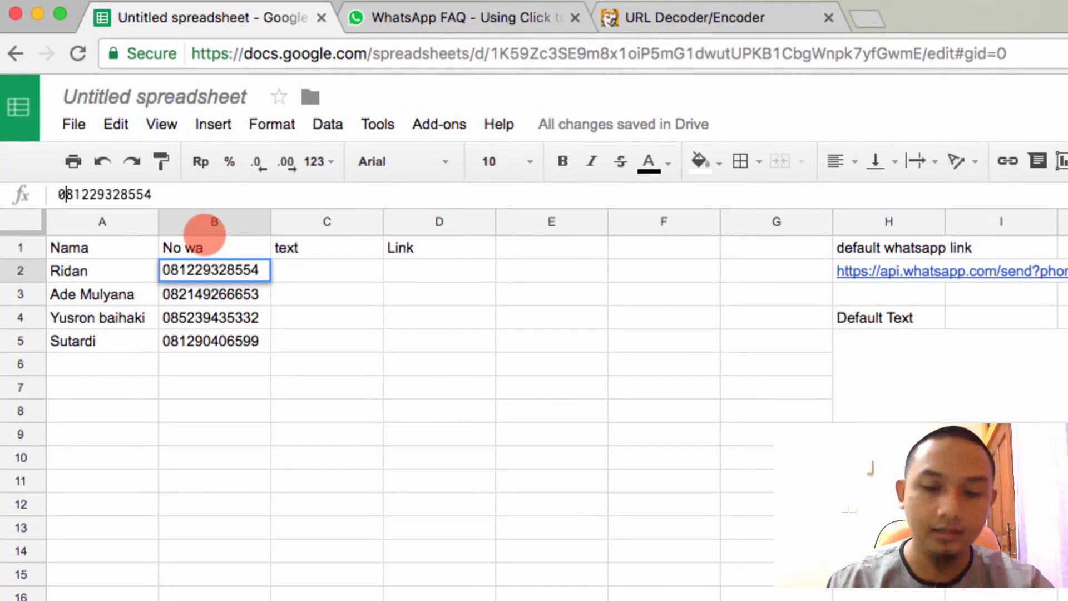
{"action": "key", "text": "BackSpace"}
{"action": "type", "text": "62"}
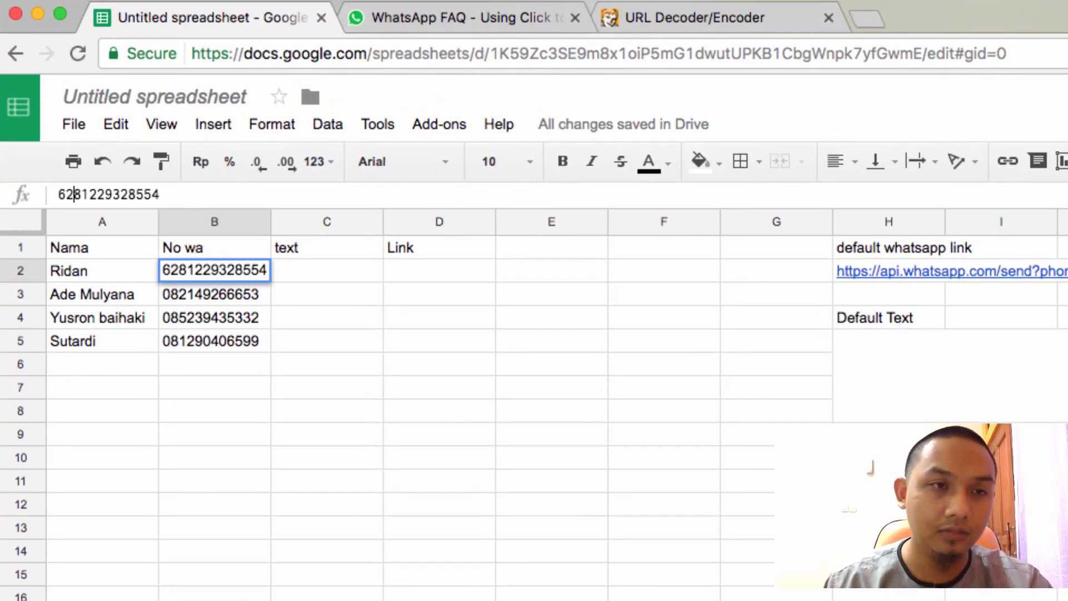
{"action": "key", "text": "Return"}
{"action": "left_click", "coordinate": [59, 194]}
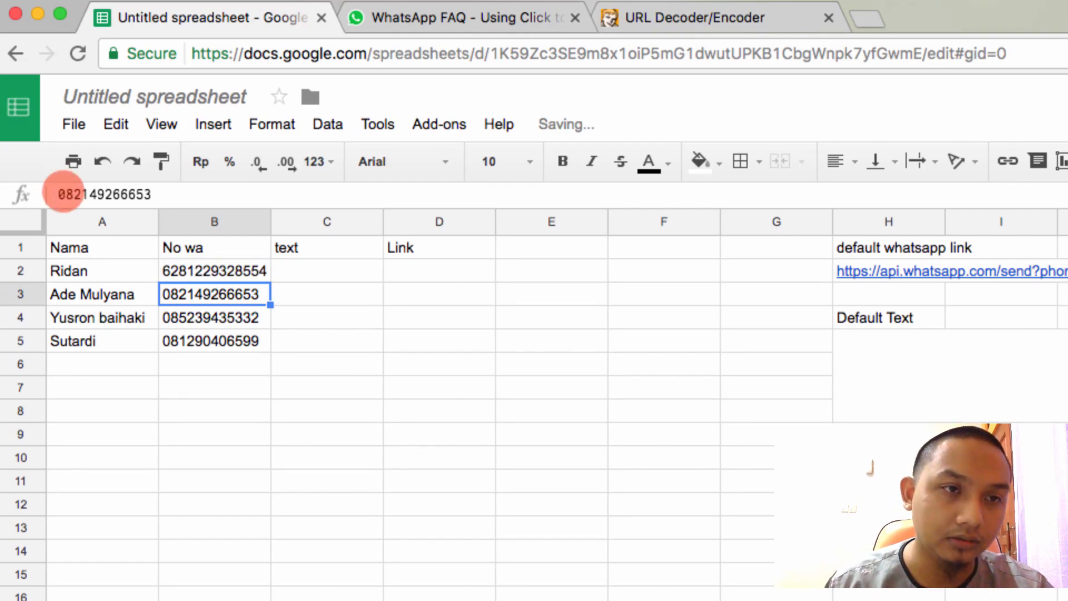
{"action": "key", "text": "Delete"}
{"action": "type", "text": "62"}
{"action": "key", "text": "Return"}
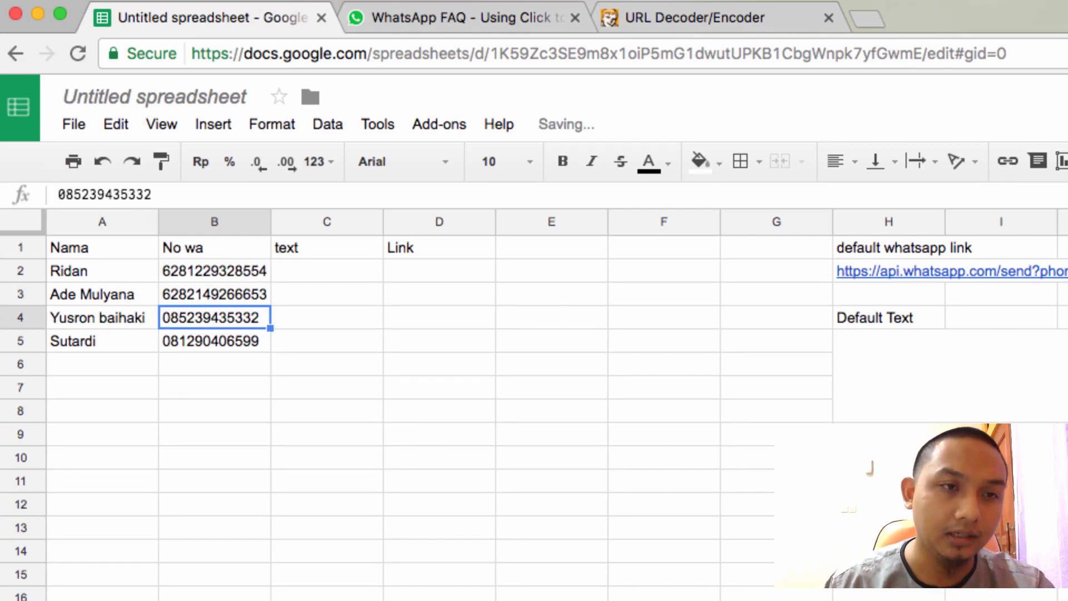
- Replace the leading 0 with country code 62 in the phone numbers in B4 and B5
{"action": "left_click", "coordinate": [65, 194]}
{"action": "key", "text": "BackSpace"}
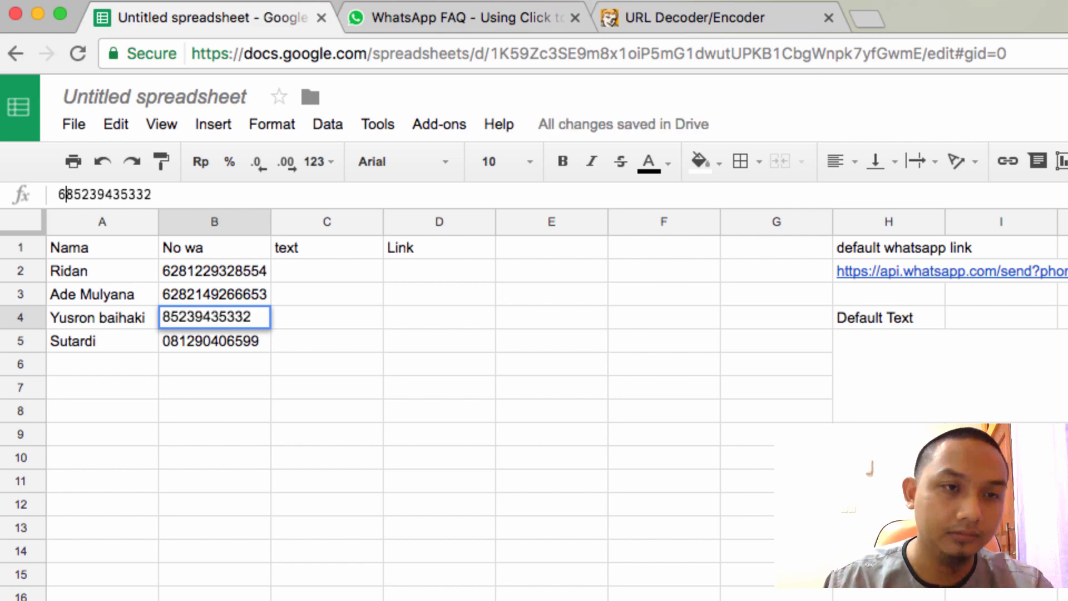
{"action": "type", "text": "62"}
{"action": "key", "text": "Return"}
{"action": "left_click", "coordinate": [65, 194]}
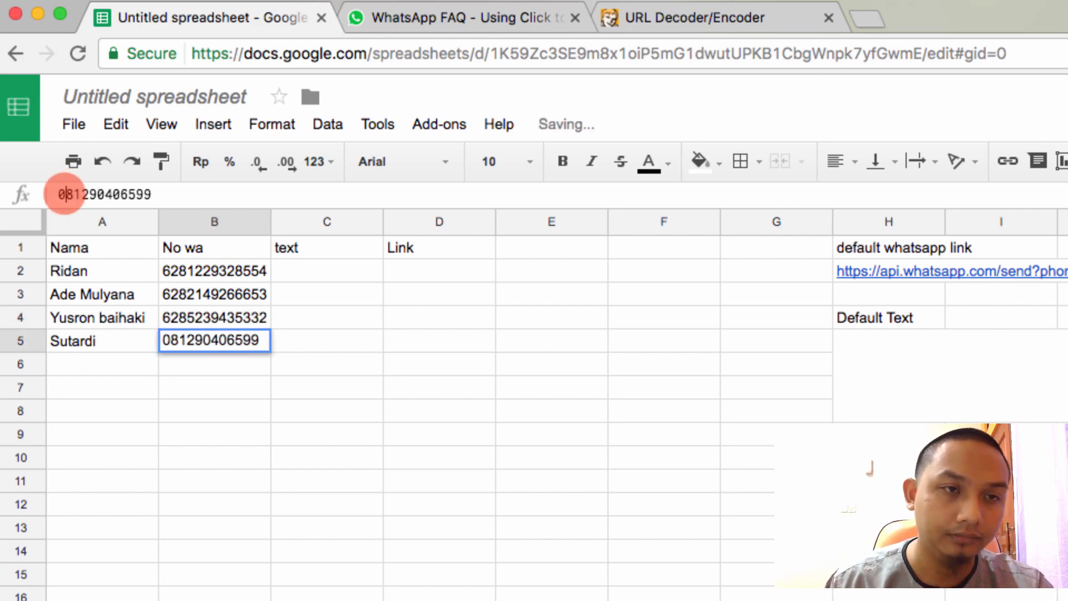
{"action": "key", "text": "BackSpace"}
{"action": "type", "text": "62"}
{"action": "key", "text": "Return"}
{"action": "key", "text": "Up"}
{"action": "key", "text": "Up"}
{"action": "key", "text": "Up"}
{"action": "key", "text": "Up"}
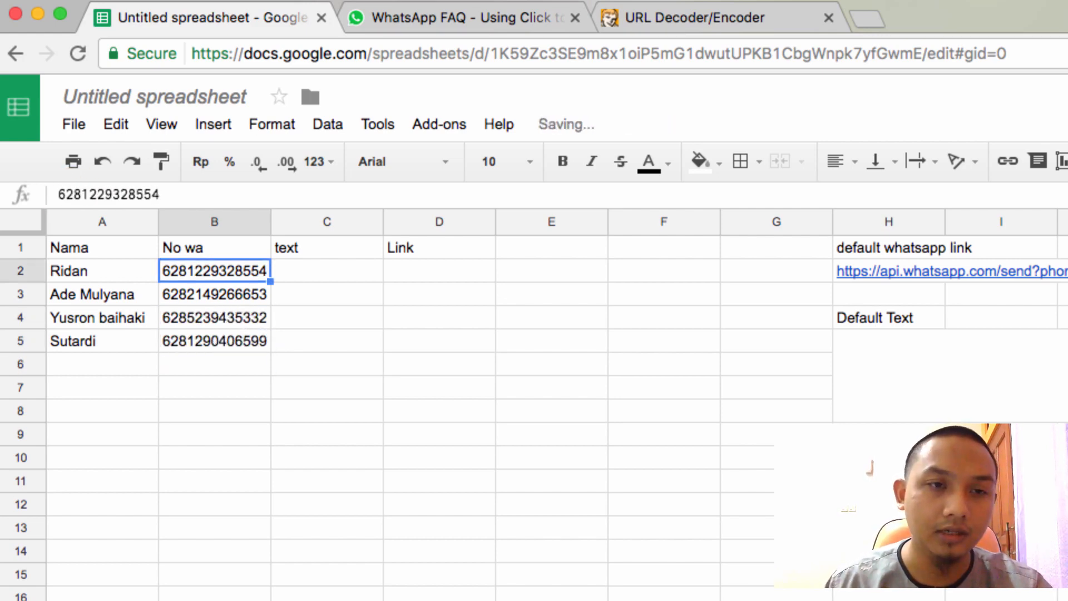
{"action": "key", "text": "Down"}
{"action": "key", "text": "Down"}
{"action": "key", "text": "Down"}
{"action": "key", "text": "Down"}
{"action": "key", "text": "Up"}
{"action": "key", "text": "Up"}
{"action": "key", "text": "Up"}
{"action": "key", "text": "Up"}
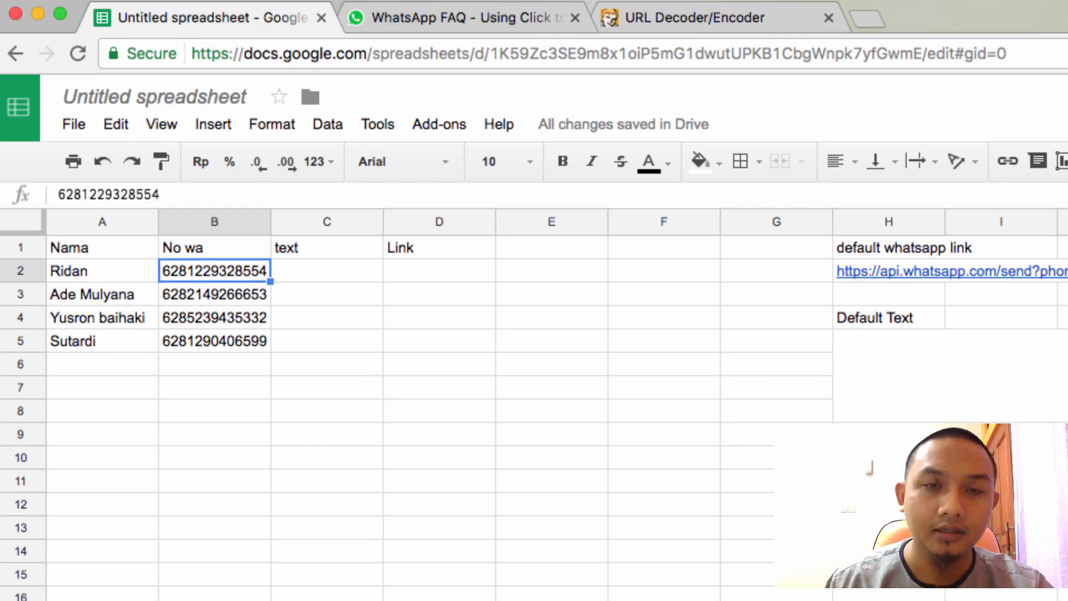
- Review the link formats on the WhatsApp FAQ page and copy the recommended example link containing only the phone parameter
{"action": "left_click", "coordinate": [423, 18]}
{"action": "scroll", "coordinate": [479, 500], "scroll_direction": "down", "scroll_amount": 5}
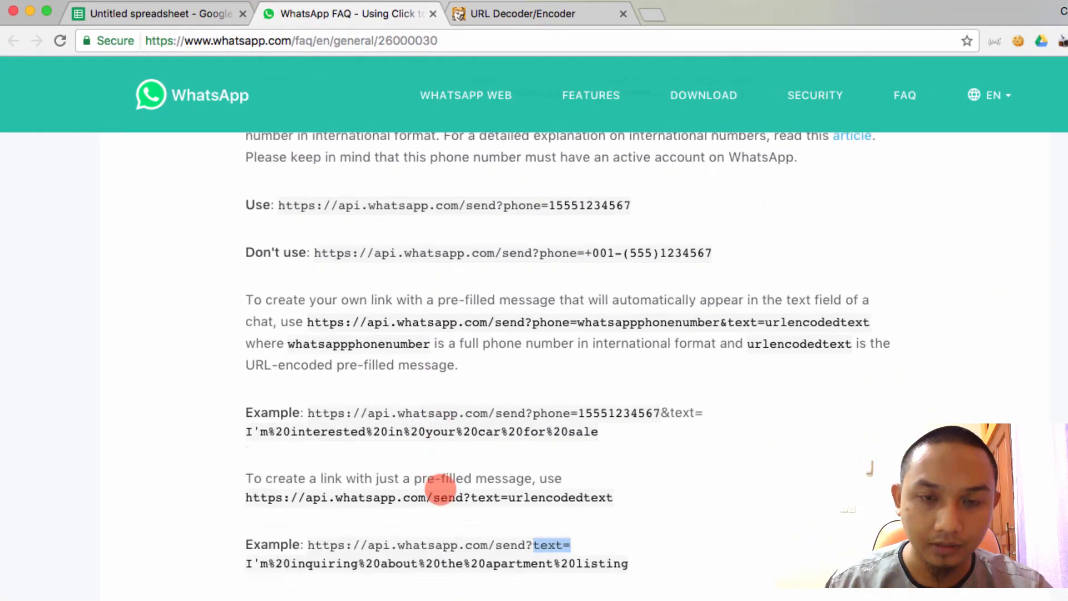
{"action": "scroll", "coordinate": [440, 490], "scroll_direction": "down", "scroll_amount": 3}
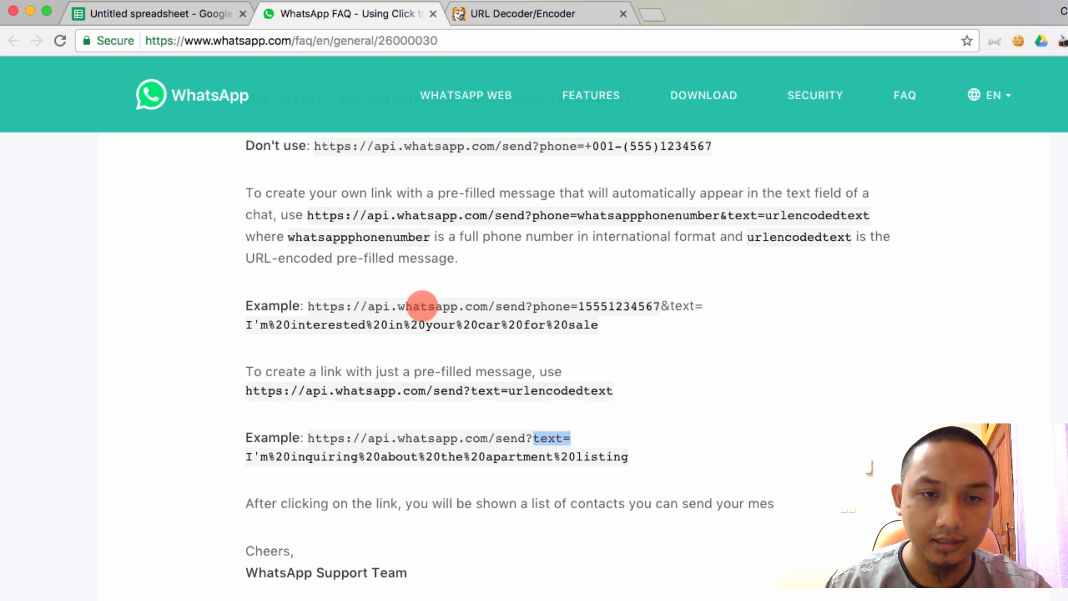
{"action": "left_click", "coordinate": [249, 392]}
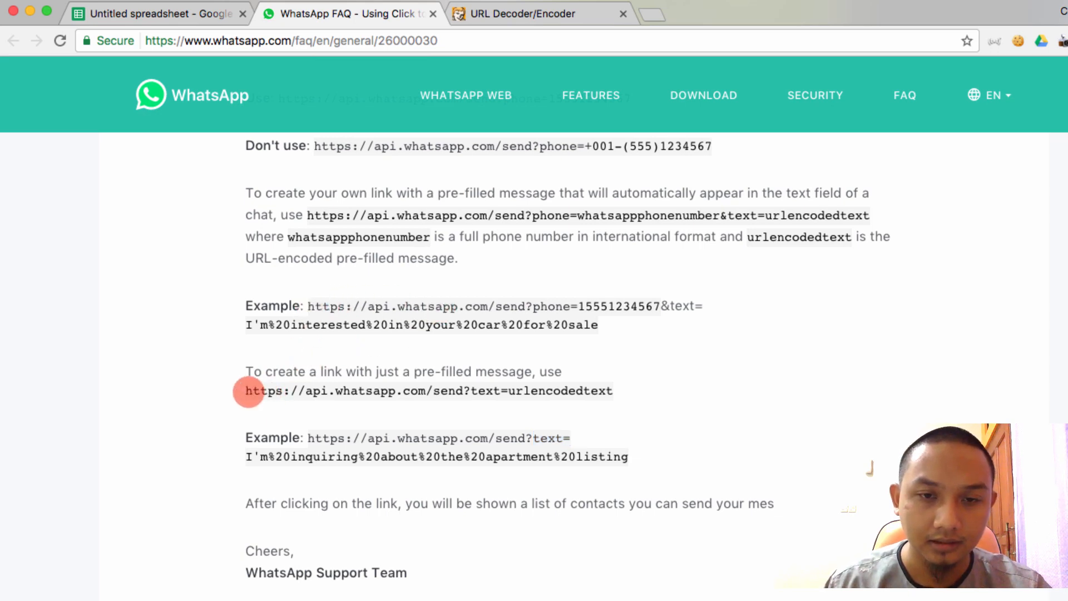
{"action": "left_click_drag", "start_coordinate": [248, 392], "coordinate": [617, 396]}
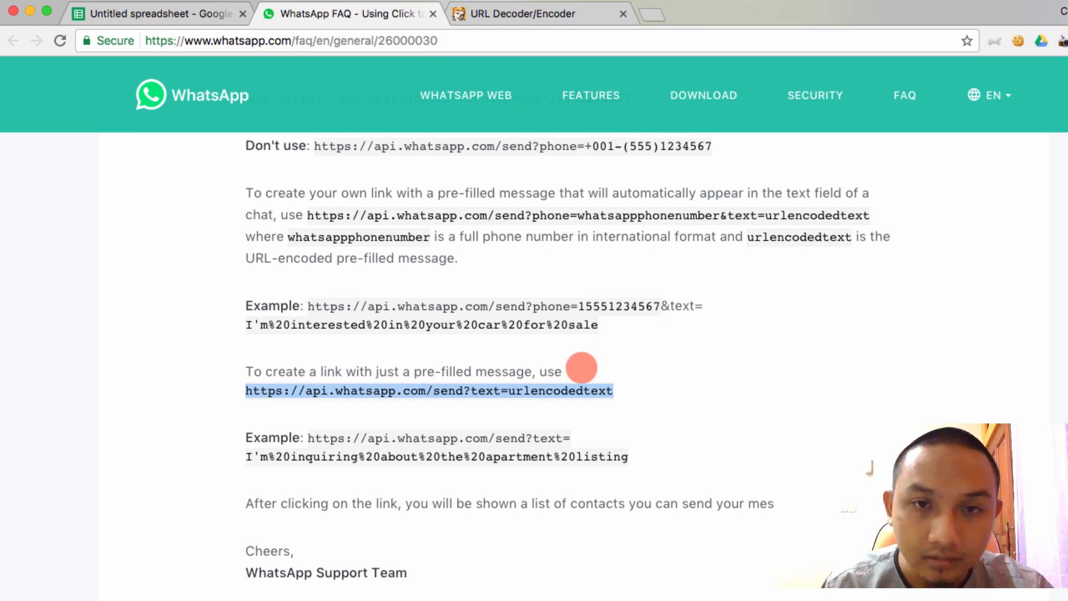
{"action": "scroll", "coordinate": [579, 363], "scroll_direction": "up", "scroll_amount": 3}
{"action": "left_click", "coordinate": [582, 255]}
{"action": "double_click", "coordinate": [585, 255]}
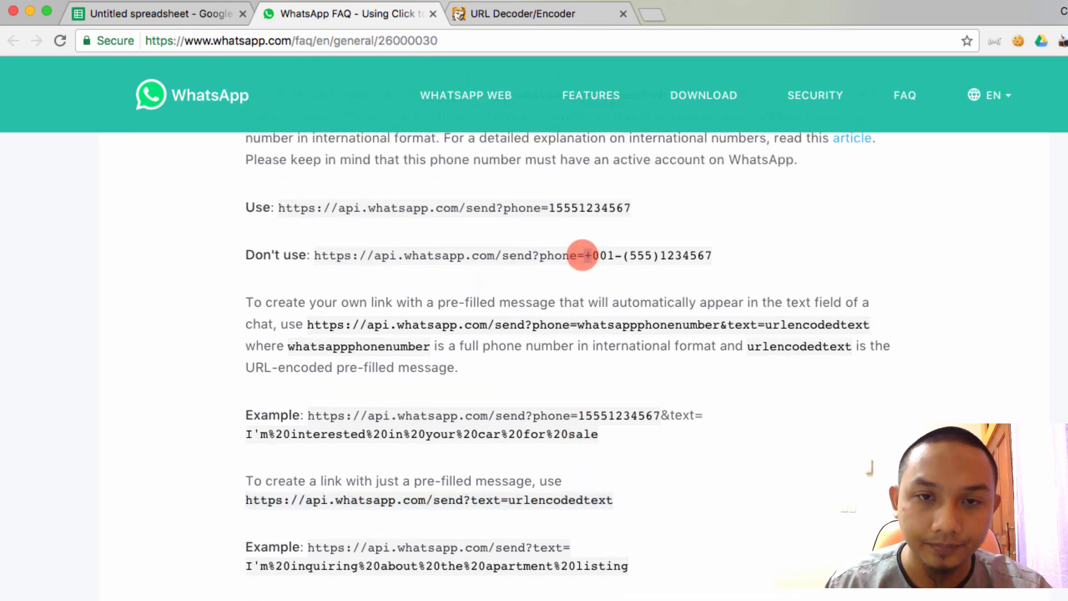
{"action": "left_click_drag", "start_coordinate": [278, 208], "coordinate": [641, 207]}
{"action": "key", "text": "super+c"}
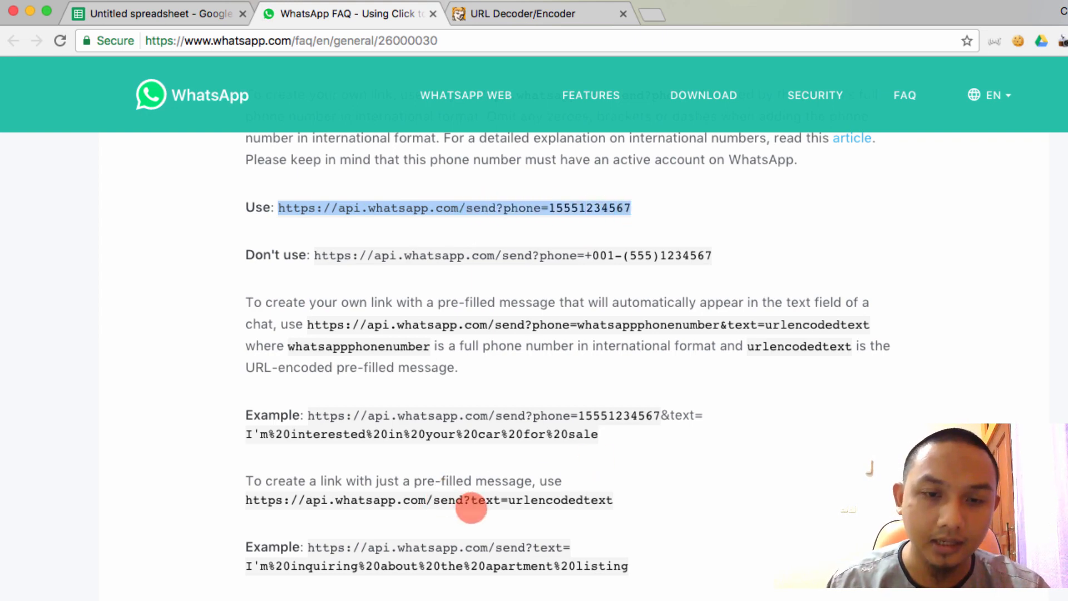
{"action": "left_click", "coordinate": [144, 13]}
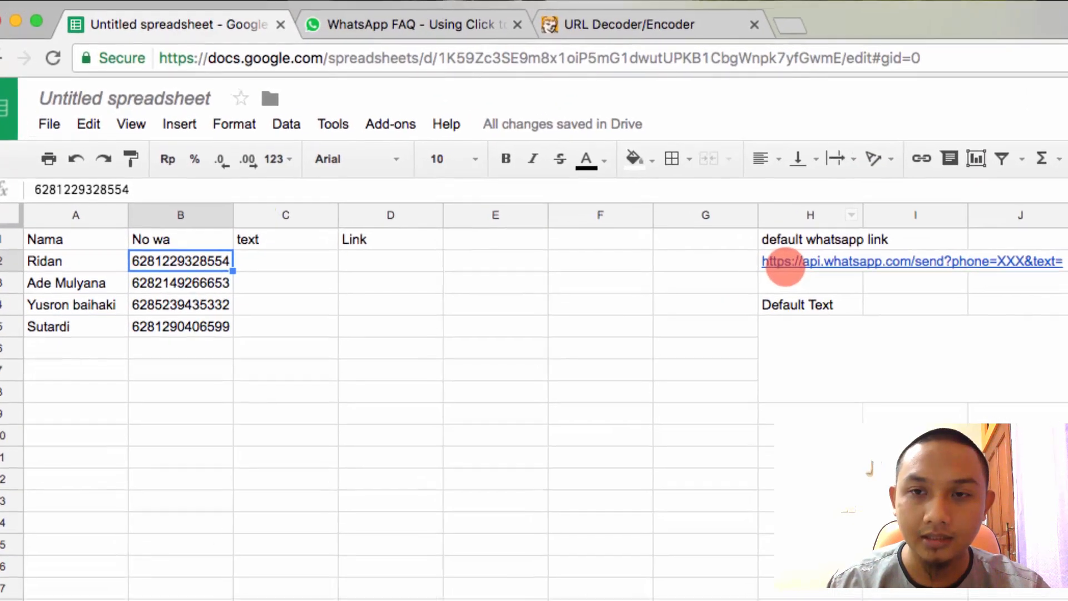
{"action": "left_click", "coordinate": [667, 215]}
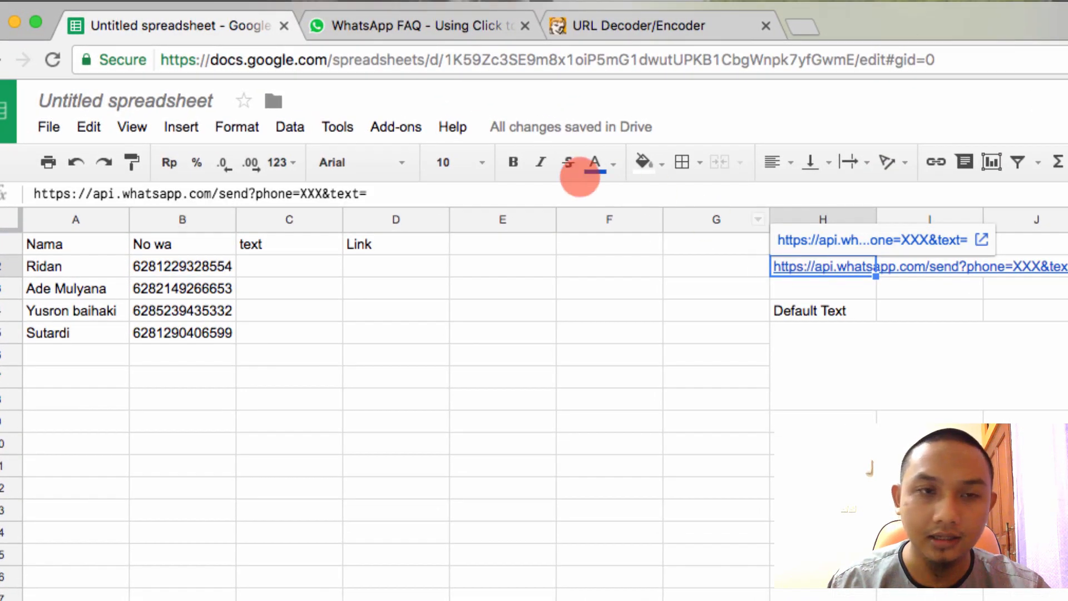
{"action": "left_click", "coordinate": [572, 190]}
{"action": "key", "text": "super+a"}
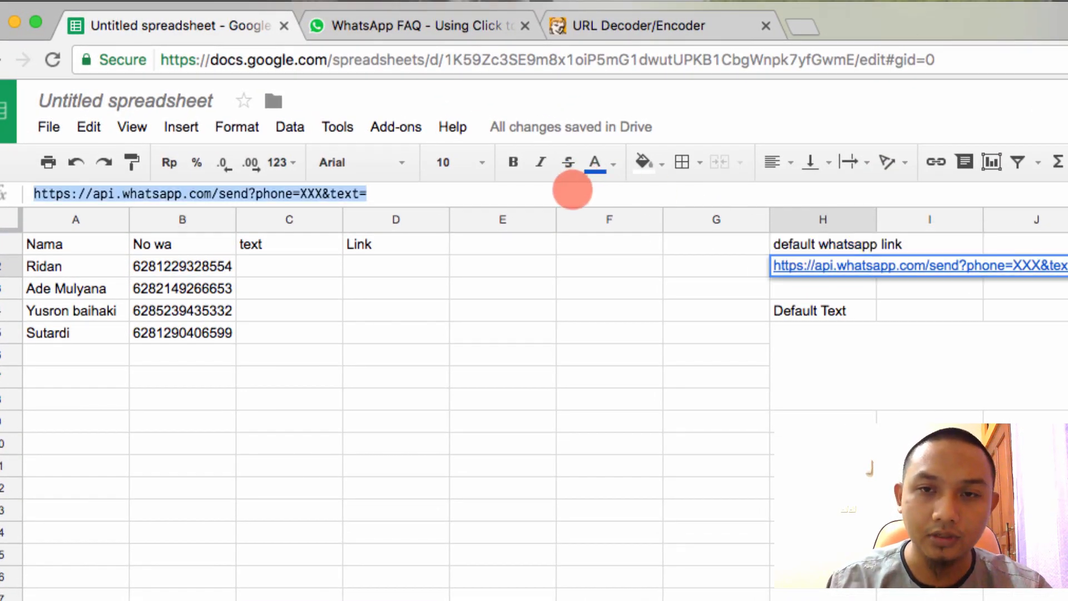
{"action": "key", "text": "BackSpace"}
{"action": "key", "text": "super+v"}
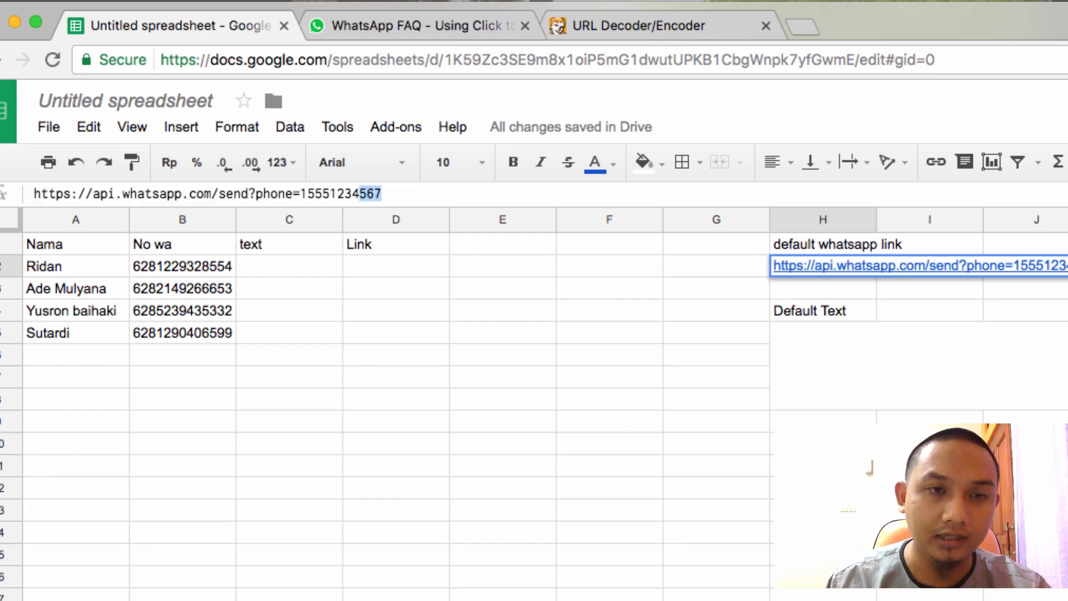
{"action": "key", "text": "BackSpace"}
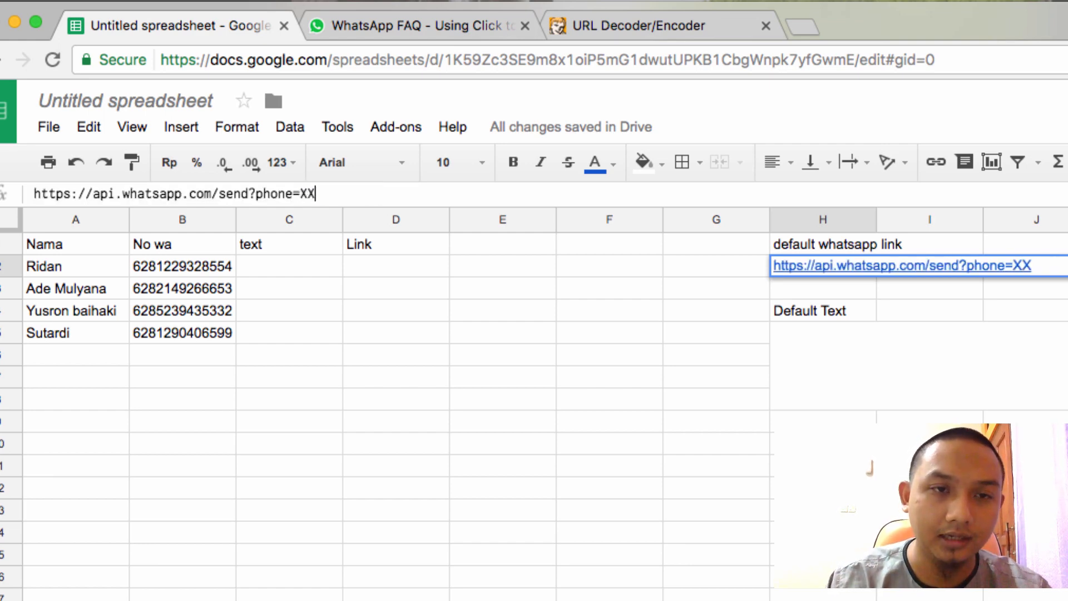
{"action": "key", "text": "Return"}
{"action": "key", "text": "Up"}
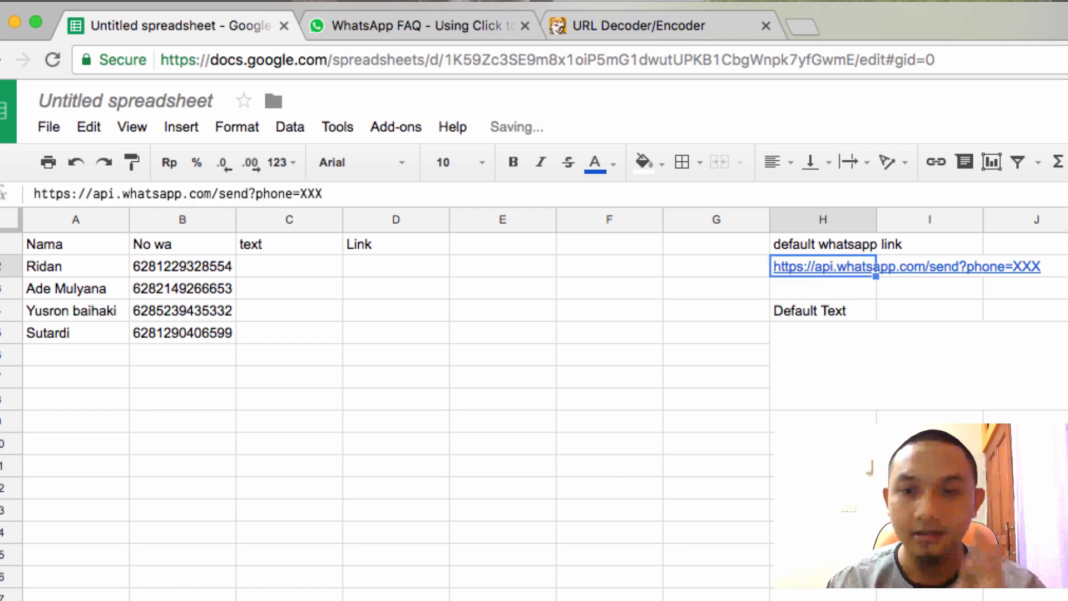
{"action": "key", "text": "Right"}
{"action": "key", "text": "Right"}
{"action": "key", "text": "Left"}
{"action": "key", "text": "Left"}
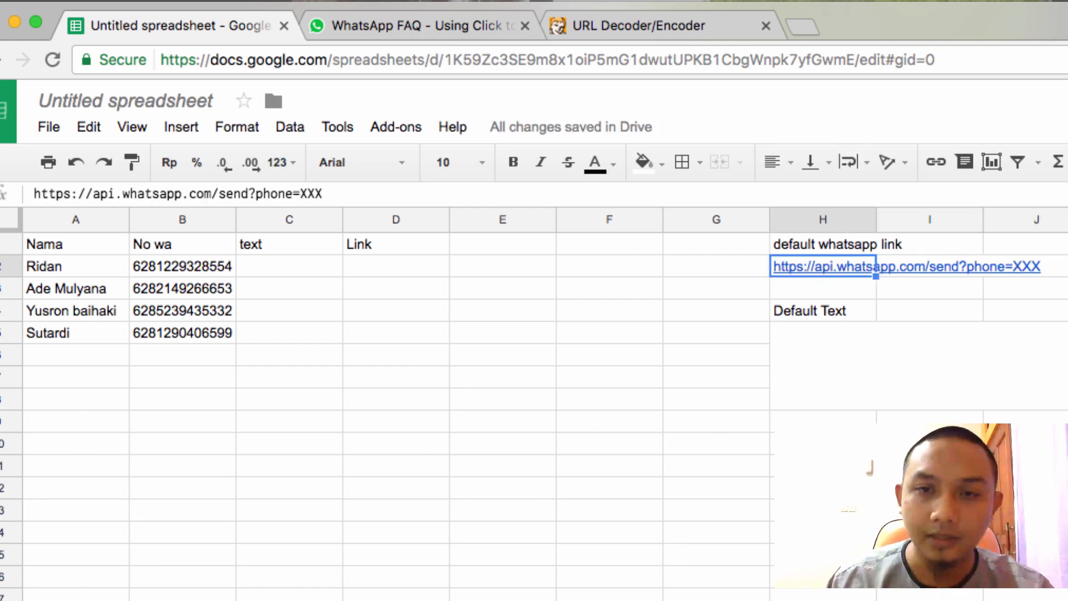
{"action": "left_click", "coordinate": [148, 266]}
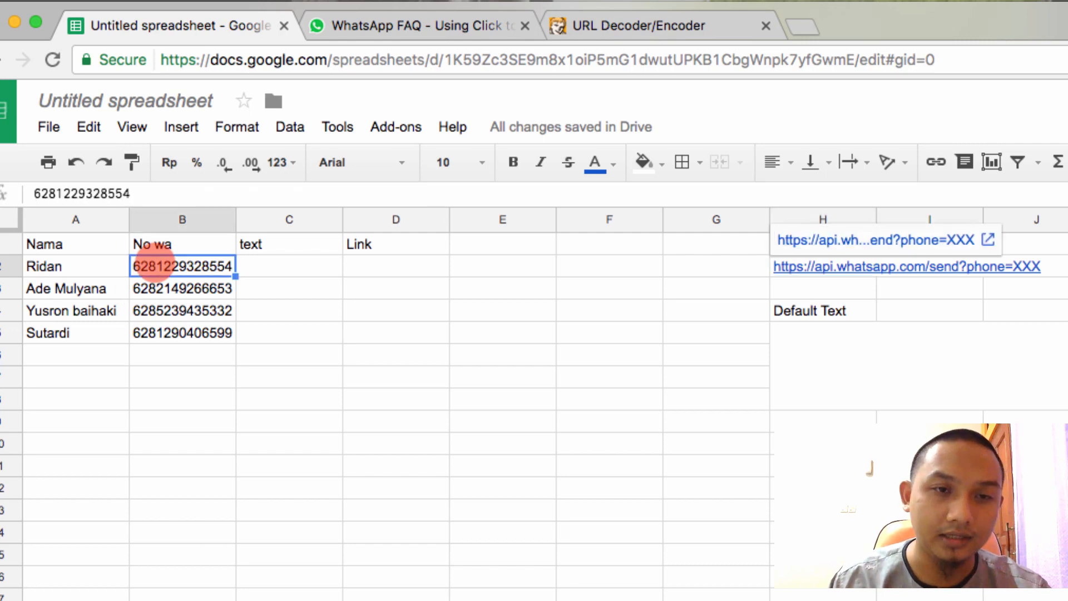
{"action": "left_click", "coordinate": [666, 273]}
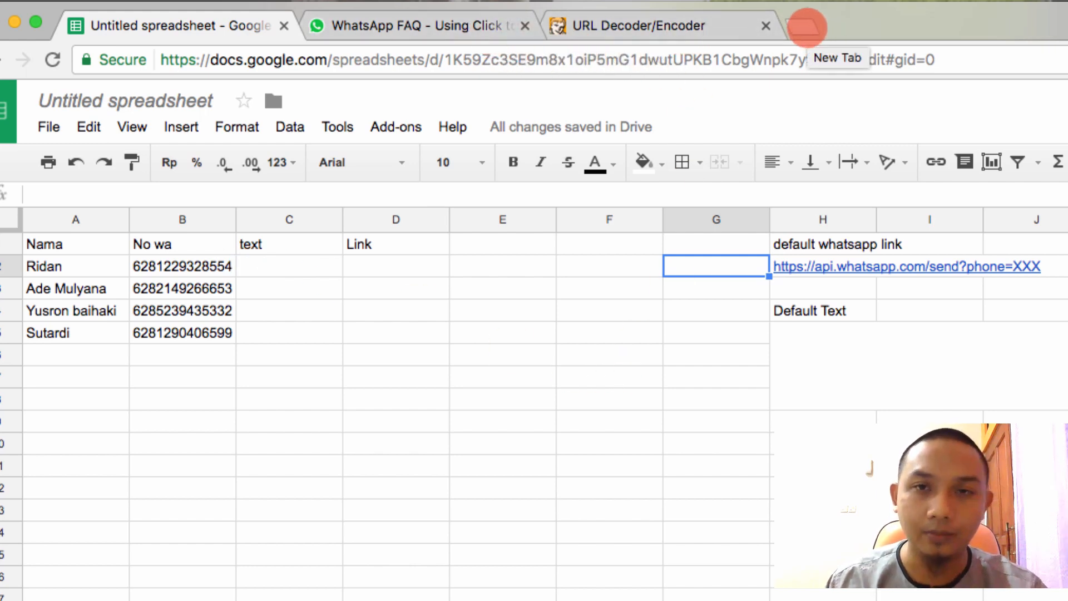
- Search the web for "whatsapp download" in a new browser tab and open the official WhatsApp download page
{"action": "left_click", "coordinate": [805, 26]}
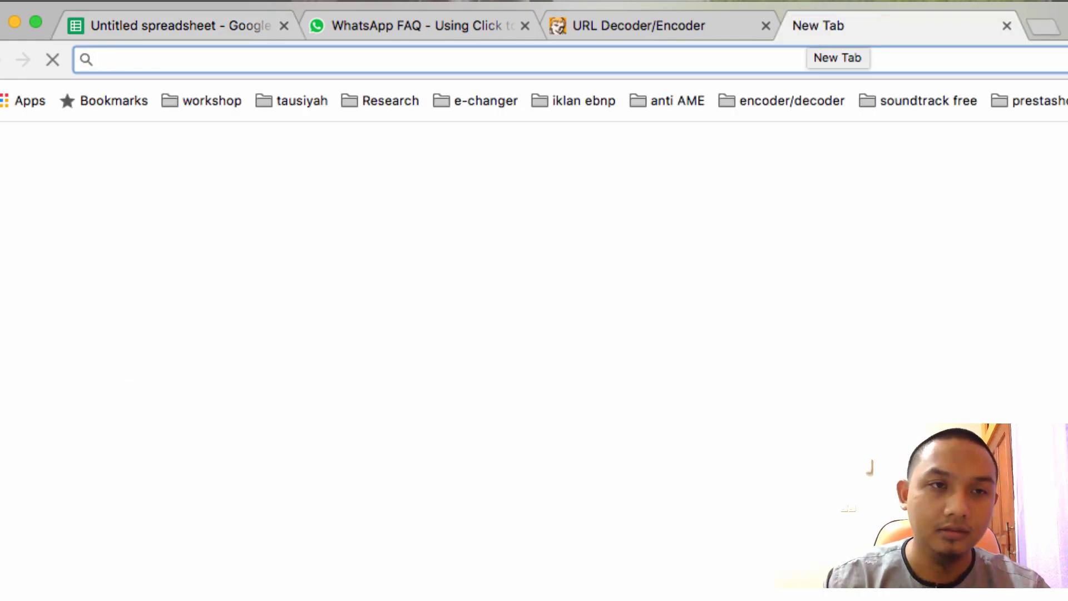
{"action": "type", "text": "whatsapp p"}
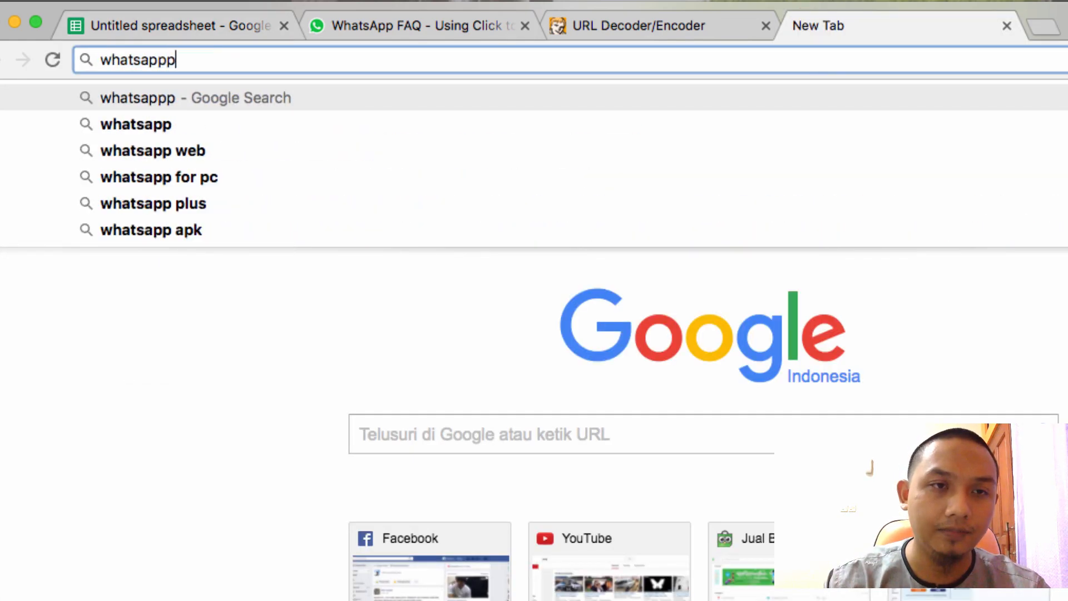
{"action": "key", "text": "BackSpace"}
{"action": "type", "text": "down"}
{"action": "key", "text": "Return"}
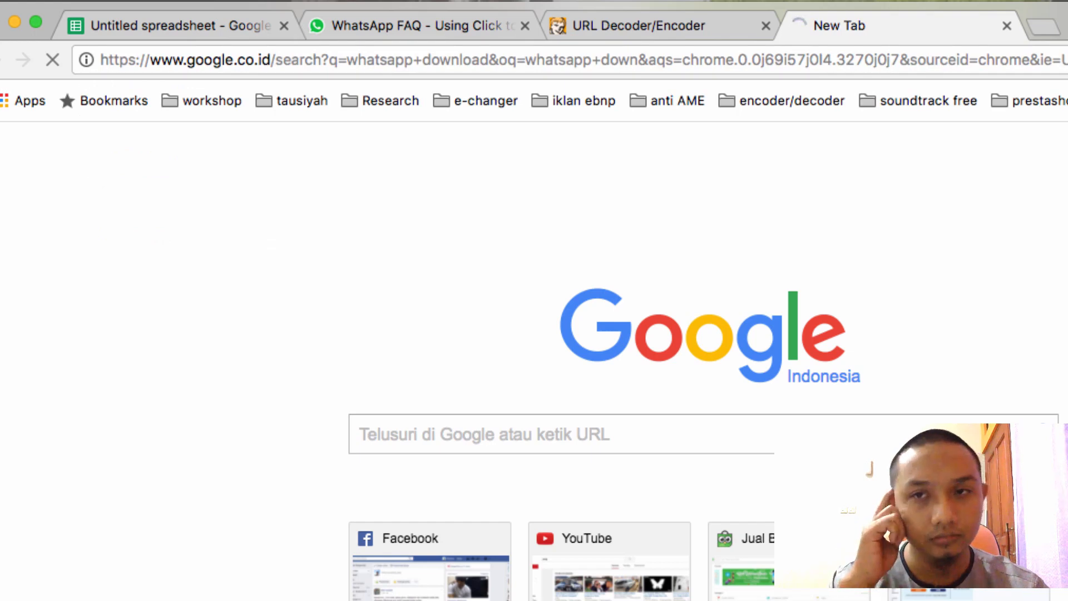
{"action": "left_click", "coordinate": [280, 276]}
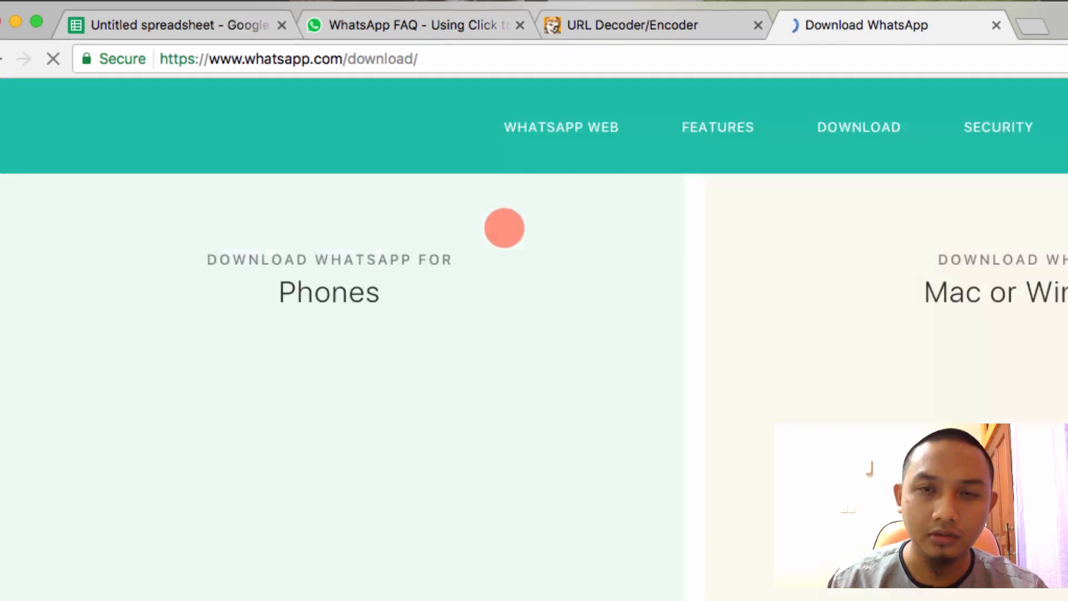
- Examine the download options for phones, Mac and Windows on the WhatsApp download page
{"action": "scroll", "coordinate": [696, 389], "scroll_direction": "down", "scroll_amount": 3}
{"action": "scroll", "coordinate": [696, 389], "scroll_direction": "up", "scroll_amount": 3}
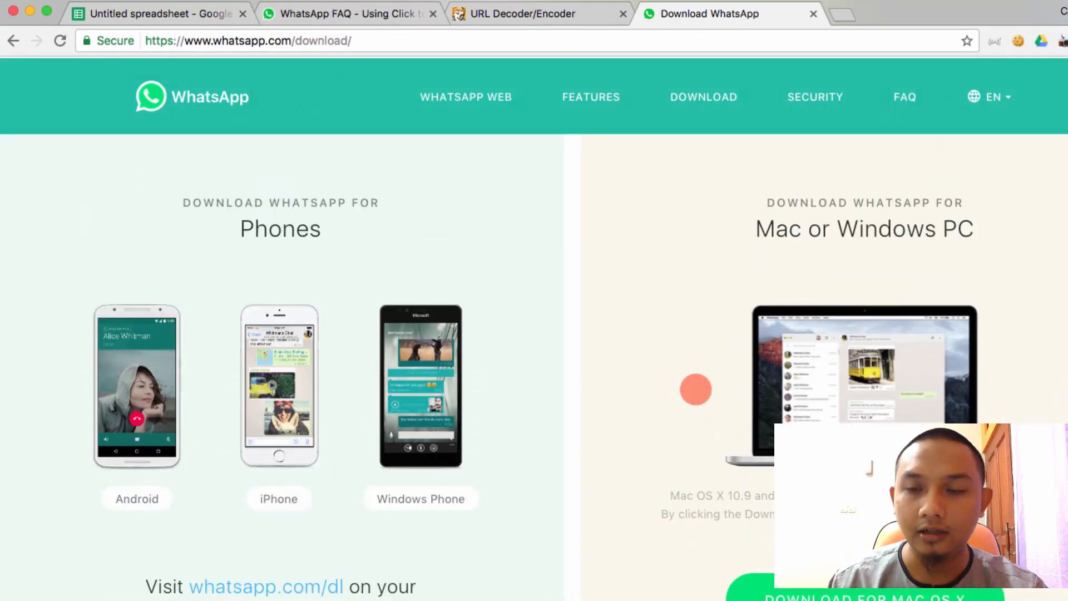
{"action": "scroll", "coordinate": [696, 390], "scroll_direction": "down", "scroll_amount": 4}
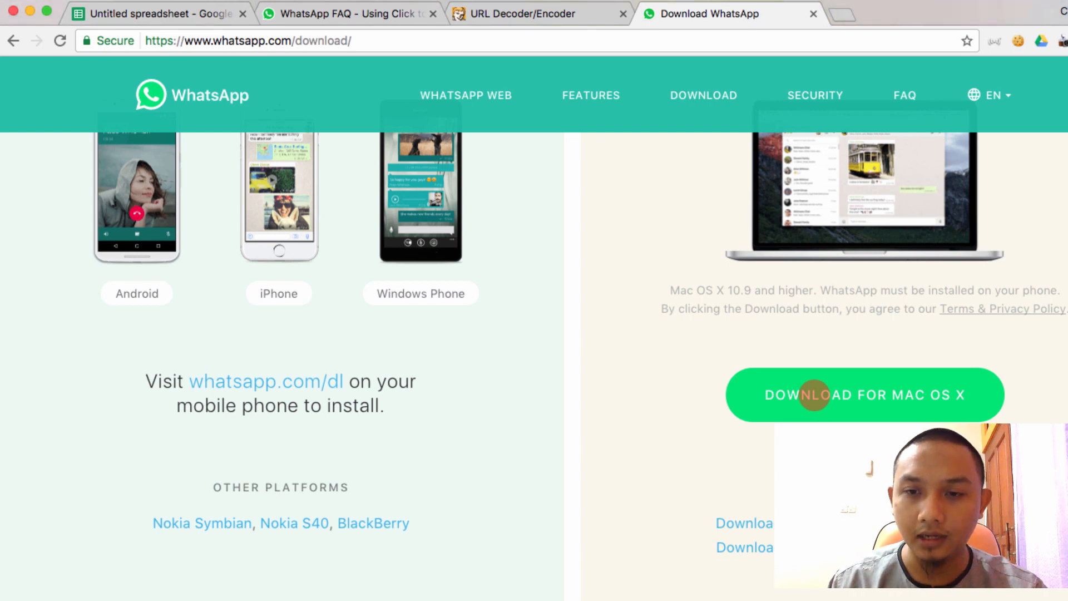
{"action": "scroll", "coordinate": [779, 389], "scroll_direction": "up", "scroll_amount": 3}
{"action": "scroll", "coordinate": [794, 410], "scroll_direction": "down", "scroll_amount": 2}
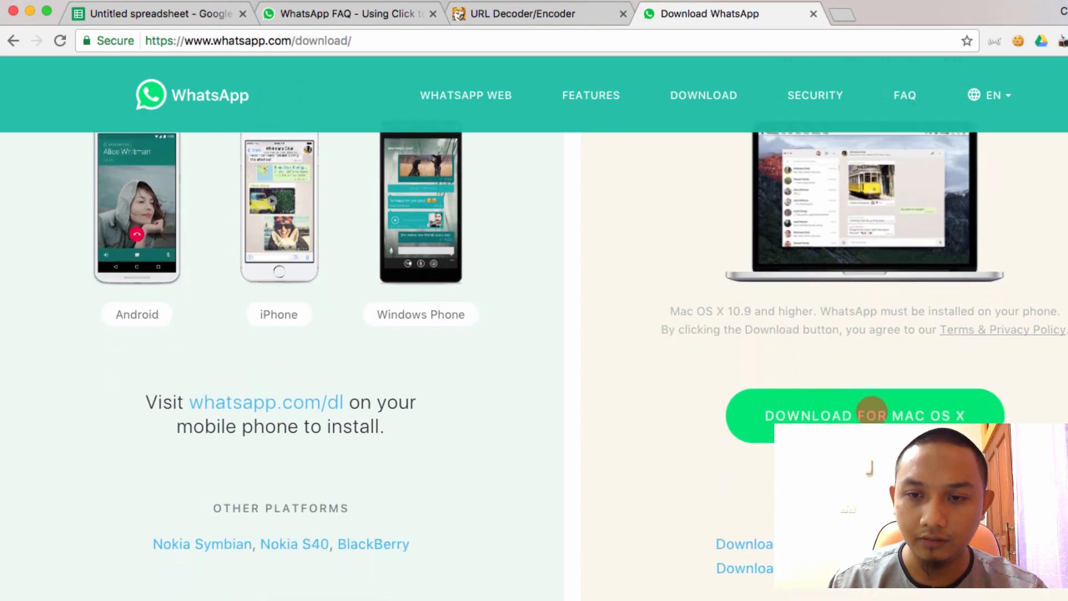
{"action": "scroll", "coordinate": [840, 416], "scroll_direction": "down", "scroll_amount": 3}
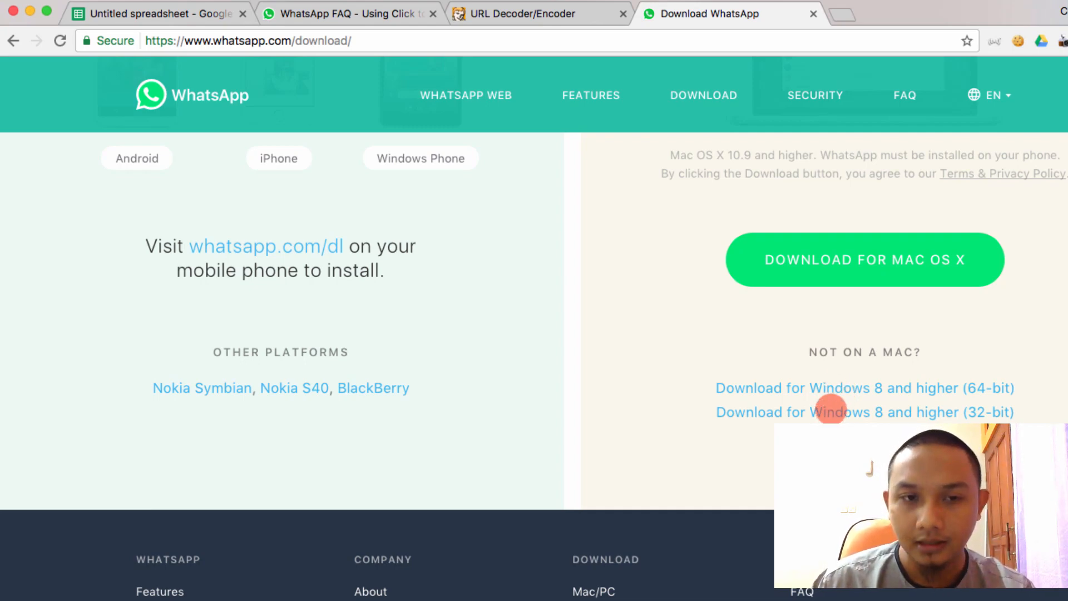
- Examine the Mac OS X and Windows requirements and download links alongside the phone options on the page
{"action": "scroll", "coordinate": [810, 388], "scroll_direction": "up", "scroll_amount": 5}
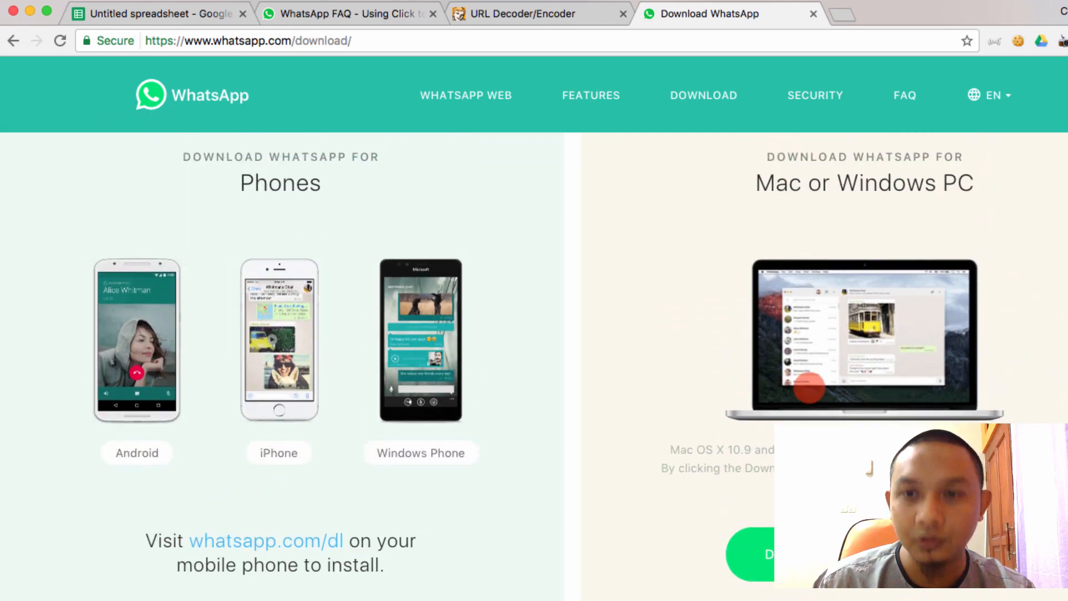
{"action": "scroll", "coordinate": [803, 337], "scroll_direction": "down", "scroll_amount": 5}
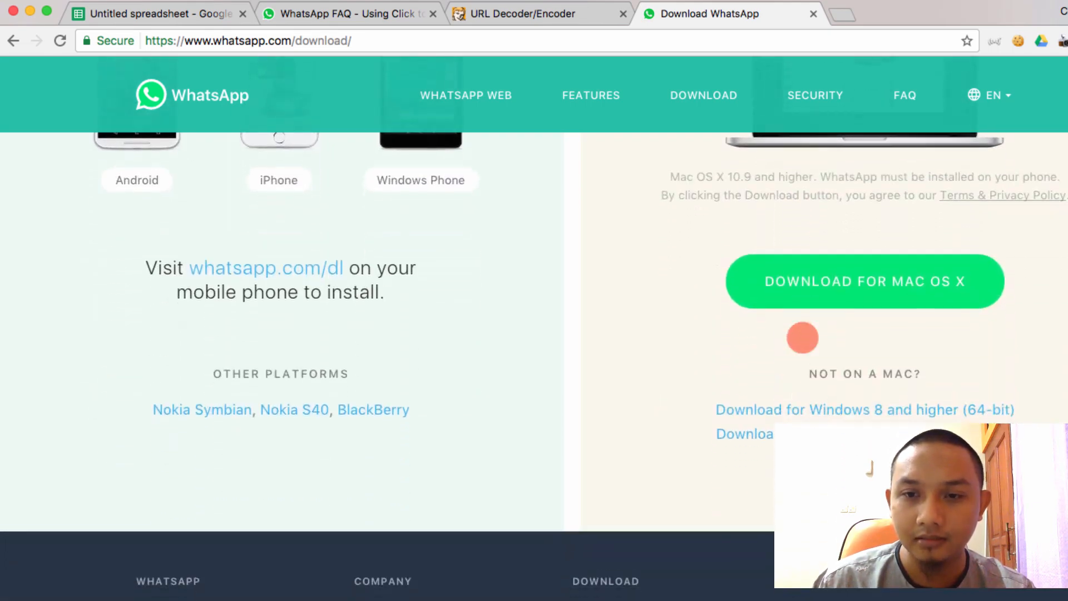
{"action": "scroll", "coordinate": [807, 361], "scroll_direction": "down", "scroll_amount": 1}
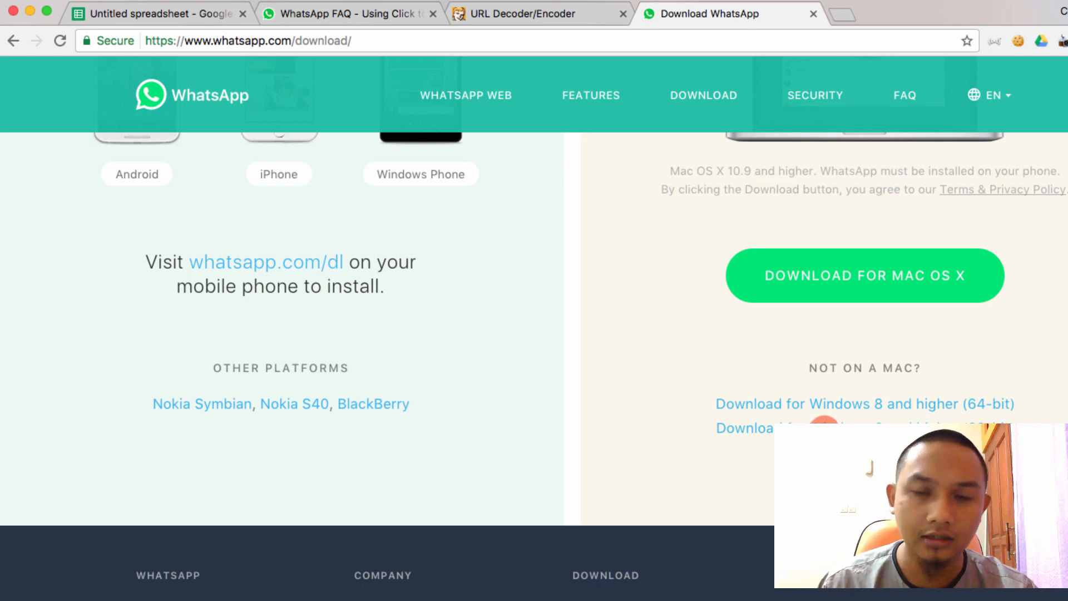
{"action": "scroll", "coordinate": [816, 404], "scroll_direction": "up", "scroll_amount": 10}
{"action": "scroll", "coordinate": [817, 404], "scroll_direction": "down", "scroll_amount": 3}
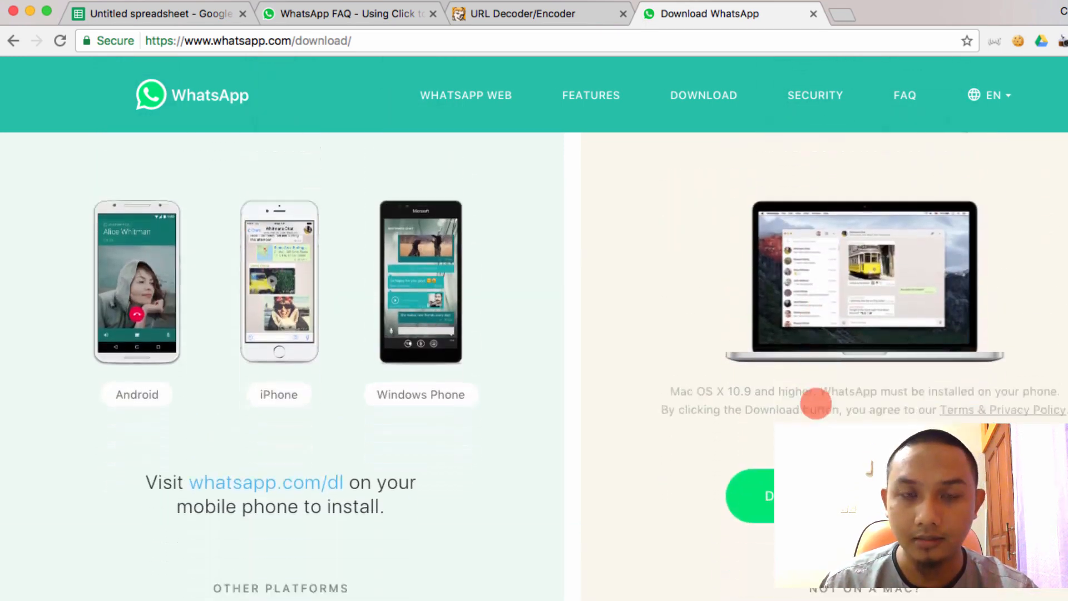
{"action": "scroll", "coordinate": [816, 403], "scroll_direction": "down", "scroll_amount": 5}
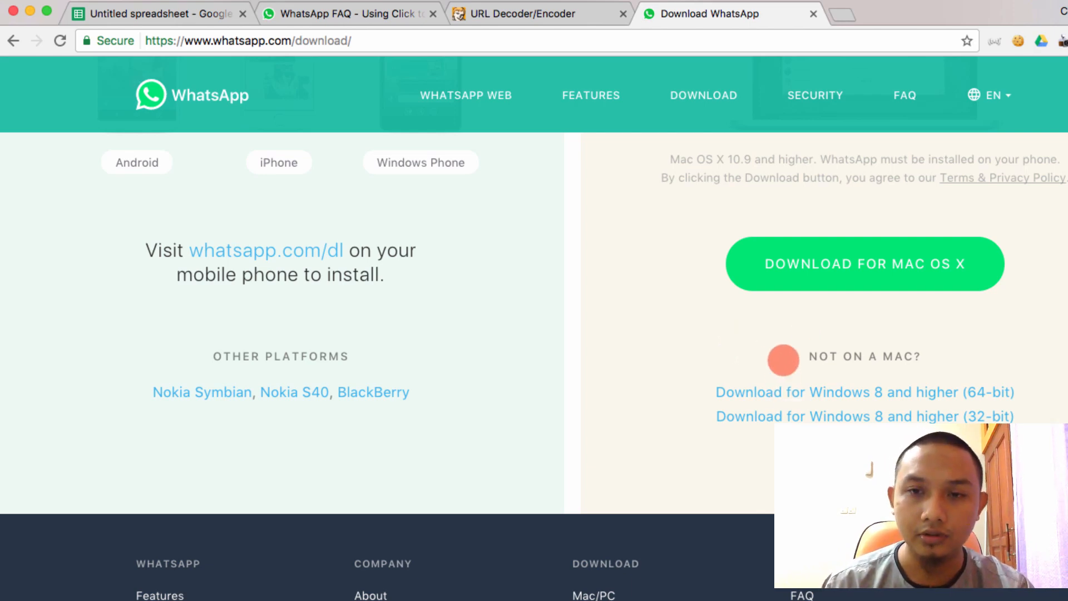
{"action": "scroll", "coordinate": [777, 342], "scroll_direction": "up", "scroll_amount": 4}
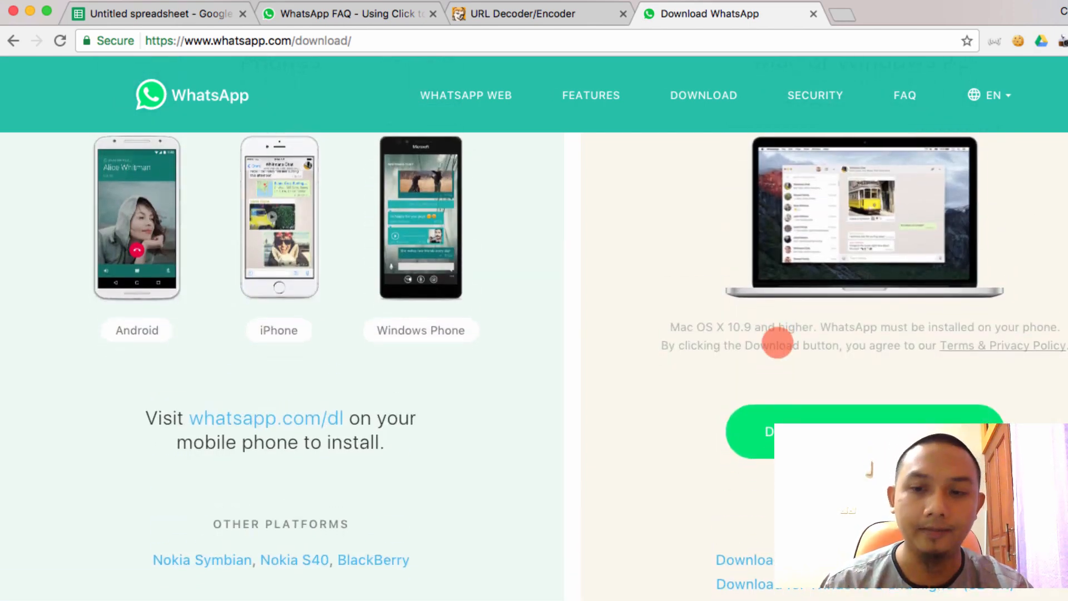
{"action": "scroll", "coordinate": [778, 342], "scroll_direction": "down", "scroll_amount": 1}
{"action": "scroll", "coordinate": [777, 342], "scroll_direction": "up", "scroll_amount": 5}
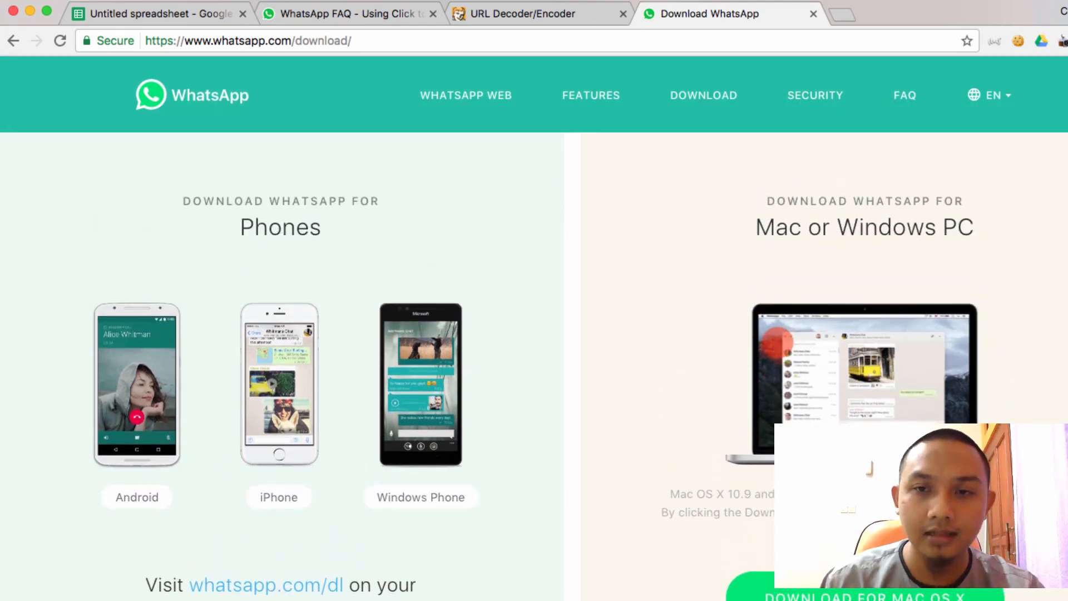
- Launch the WhatsApp desktop app and pair it with the phone through the phone's WhatsApp Web option
{"action": "key", "text": "super+space"}
{"action": "type", "text": "camwh"}
{"action": "type", "text": "ats"}
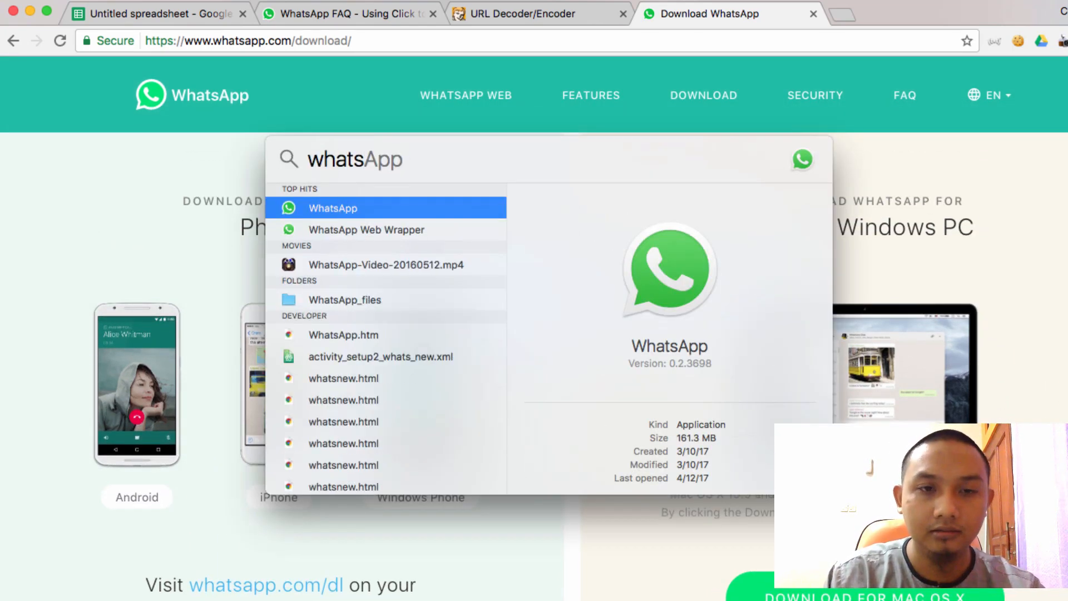
{"action": "key", "text": "Return"}
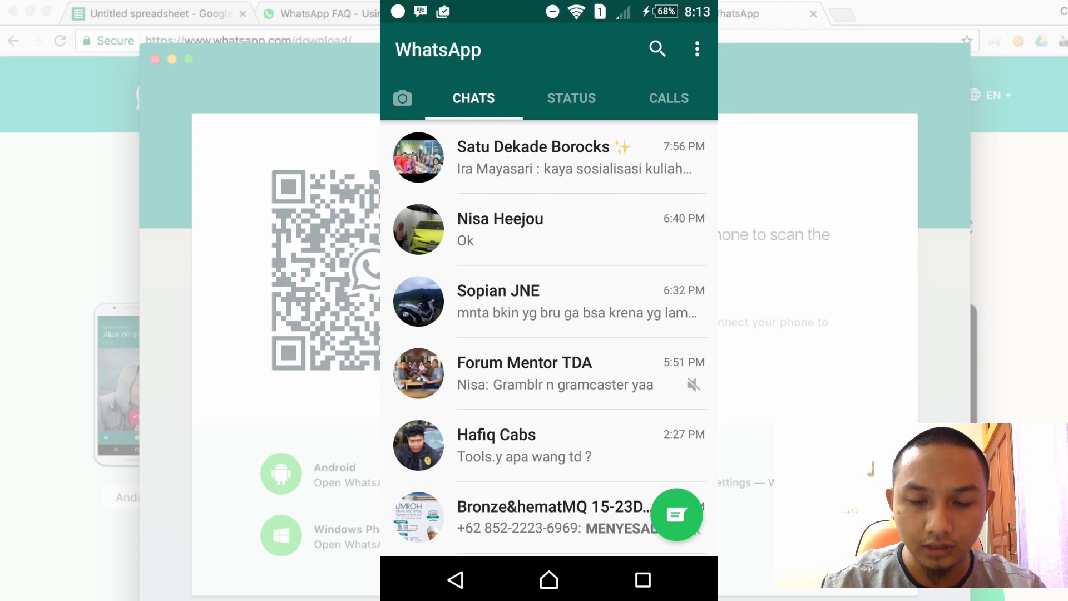
{"action": "left_click", "coordinate": [697, 49]}
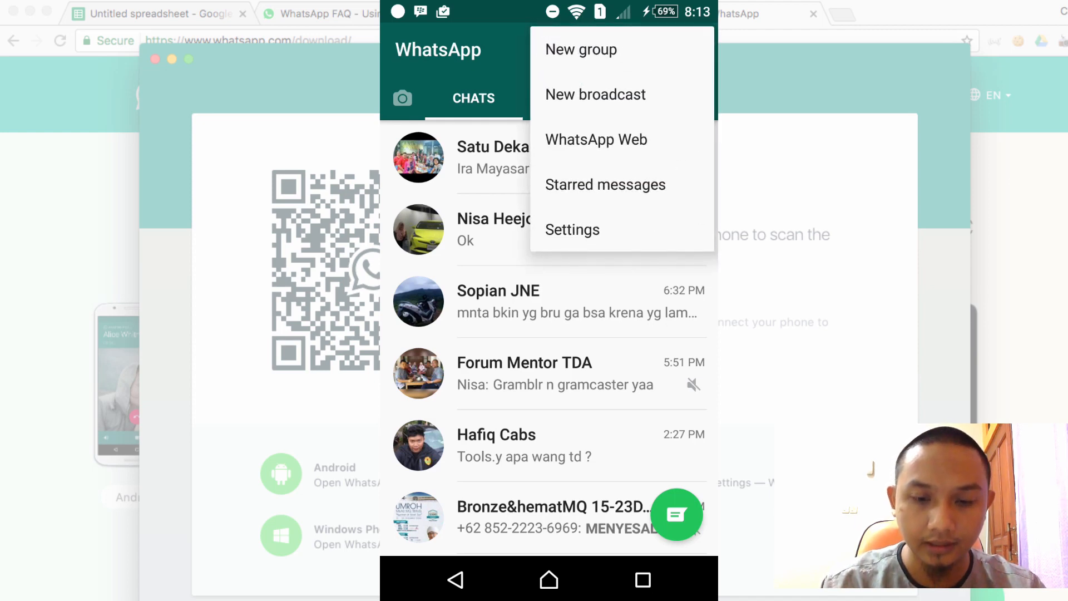
{"action": "left_click", "coordinate": [596, 139]}
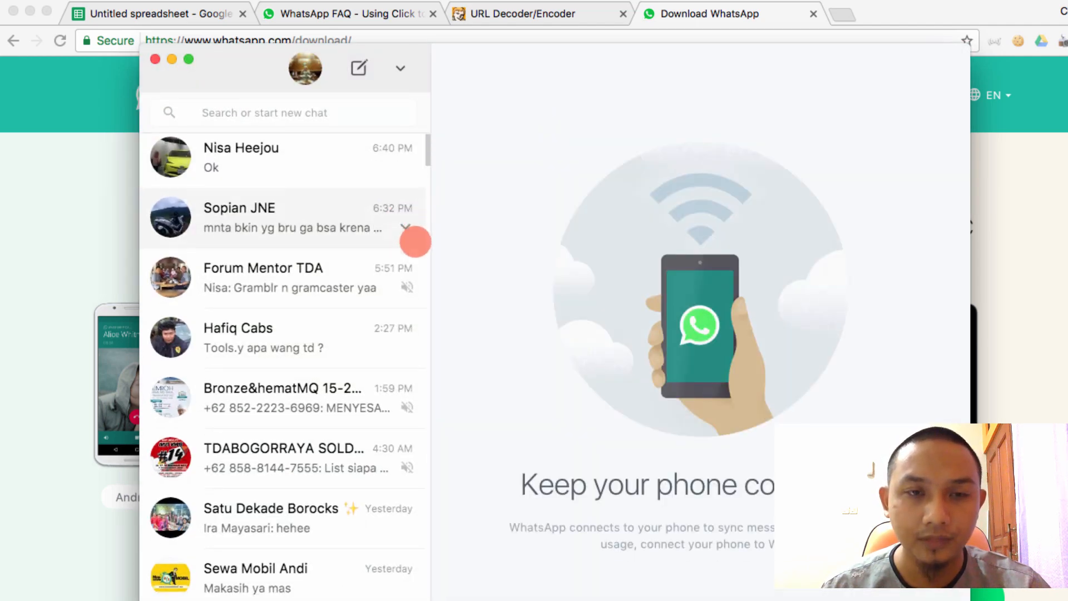
{"action": "scroll", "coordinate": [416, 242], "scroll_direction": "up", "scroll_amount": 1}
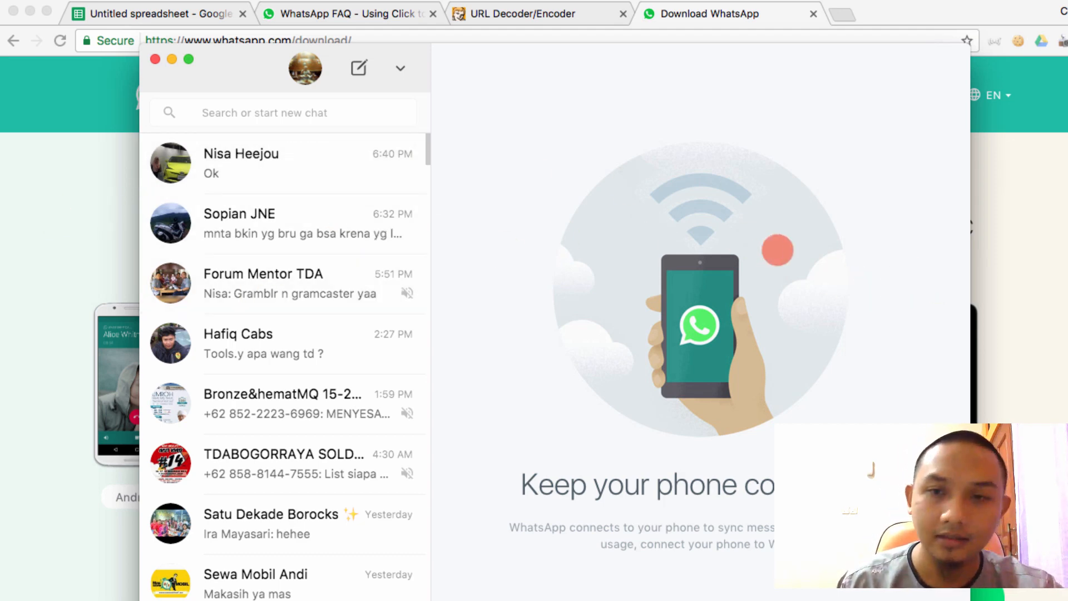
- Switch from the WhatsApp app back to the untitled spreadsheet in the browser
{"action": "left_click", "coordinate": [1057, 252]}
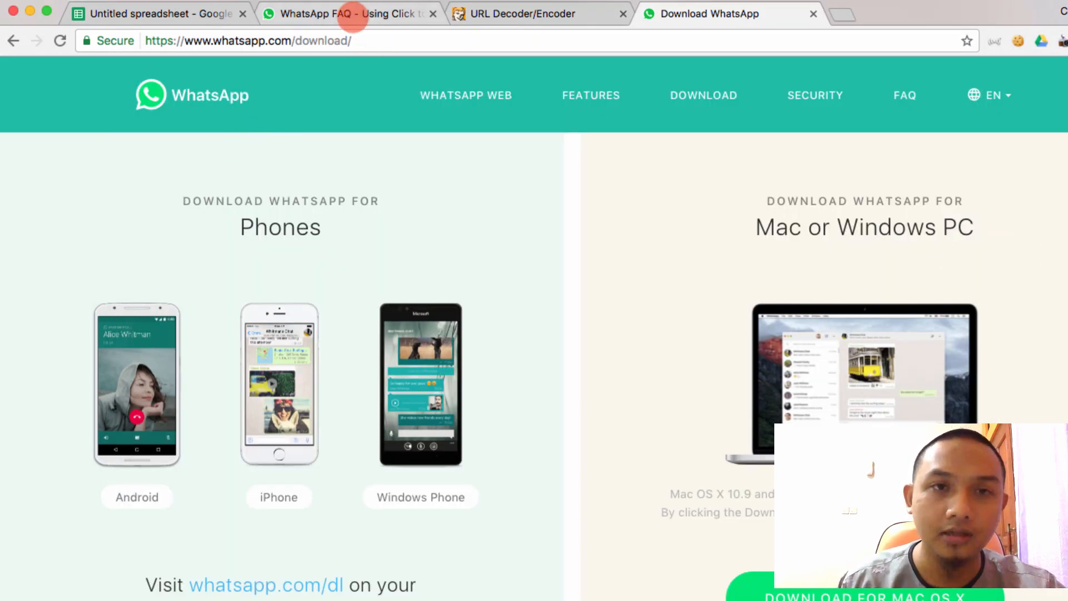
{"action": "left_click", "coordinate": [356, 14]}
{"action": "left_click", "coordinate": [226, 13]}
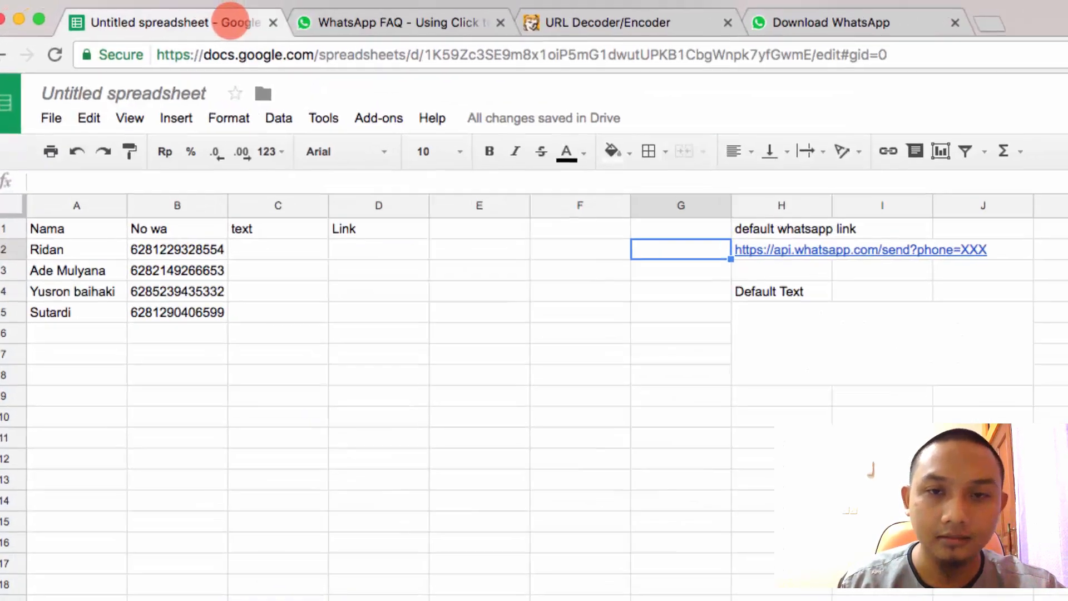
- Enter the formula =SUBSTITUTE(H2,"XXX",B2) in cell D2 to put the first contact's number into the default link
{"action": "left_click", "coordinate": [390, 264]}
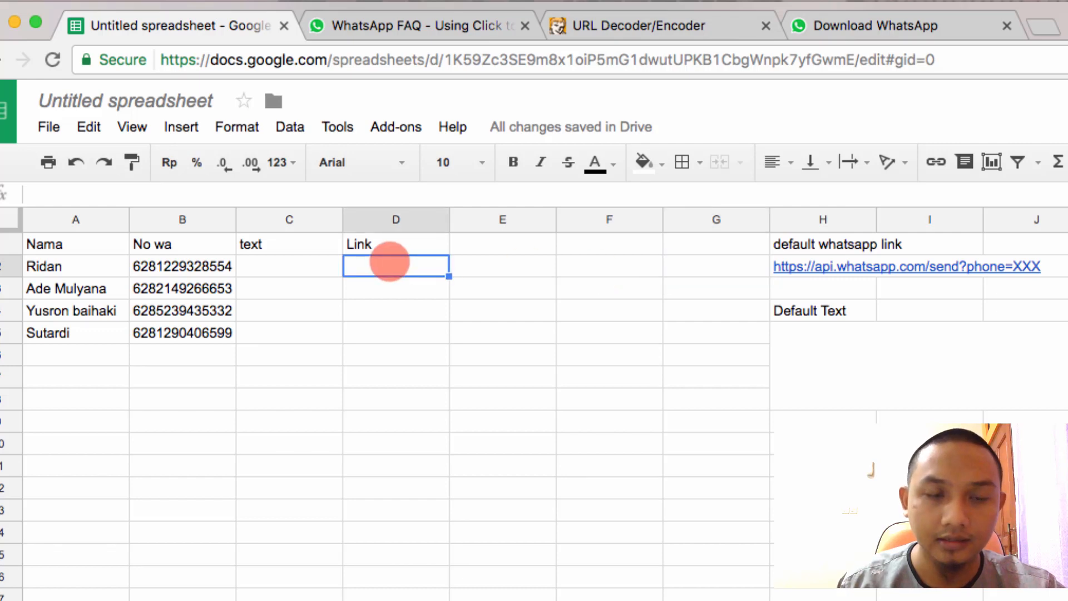
{"action": "mouse_move", "coordinate": [877, 266]}
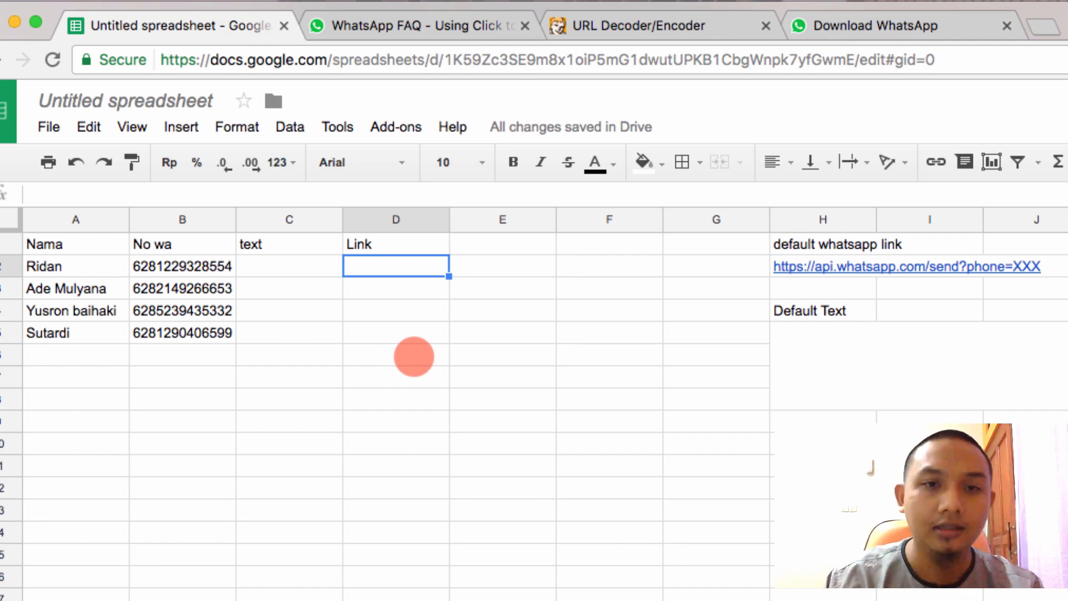
{"action": "mouse_move", "coordinate": [996, 267]}
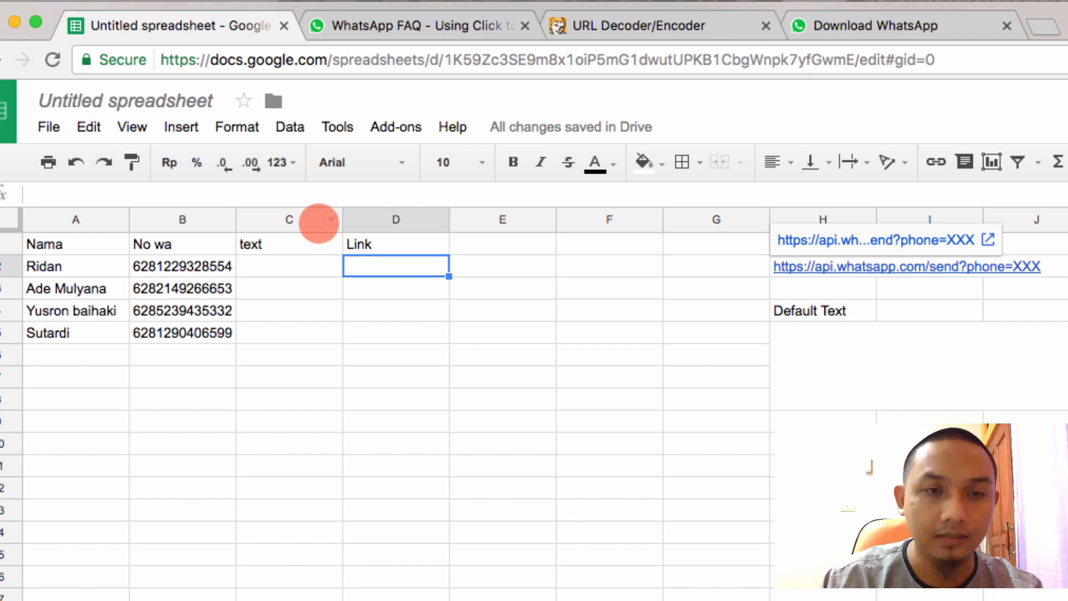
{"action": "type", "text": "=sub"}
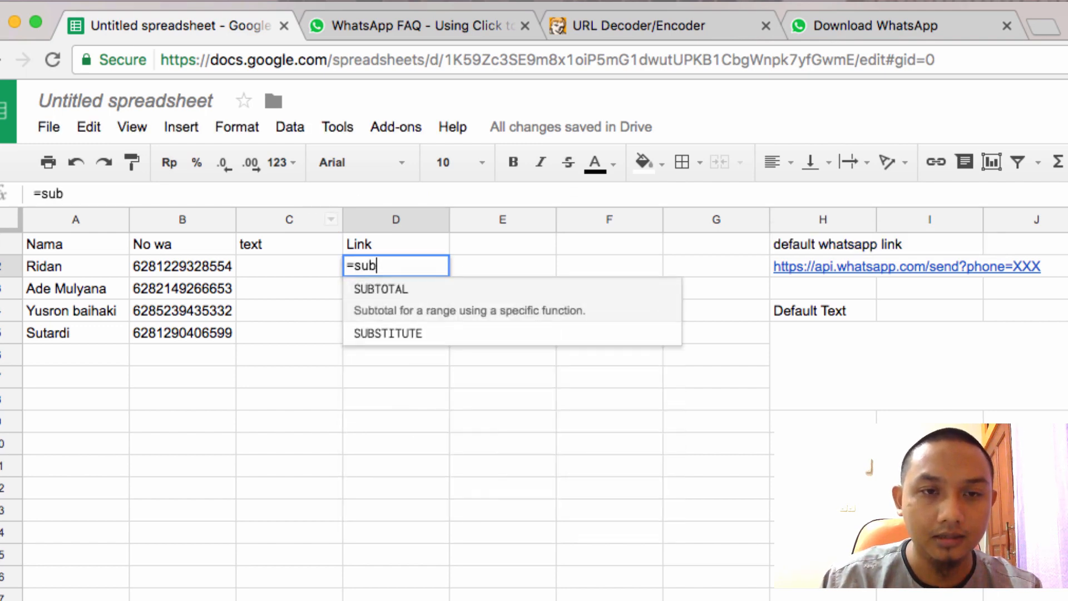
{"action": "key", "text": "Down"}
{"action": "key", "text": "Return"}
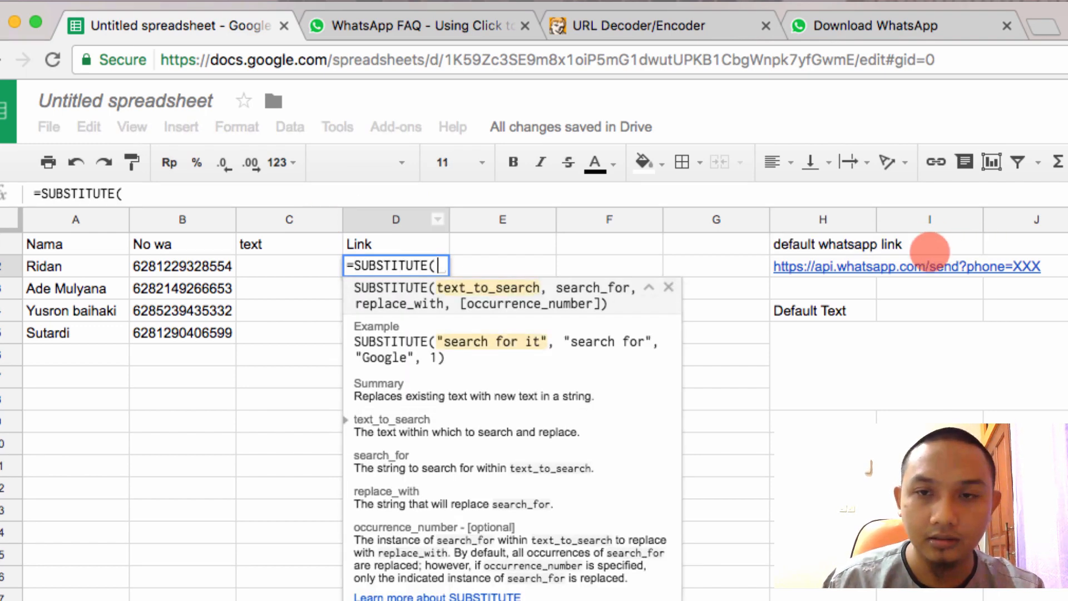
{"action": "left_click", "coordinate": [783, 266]}
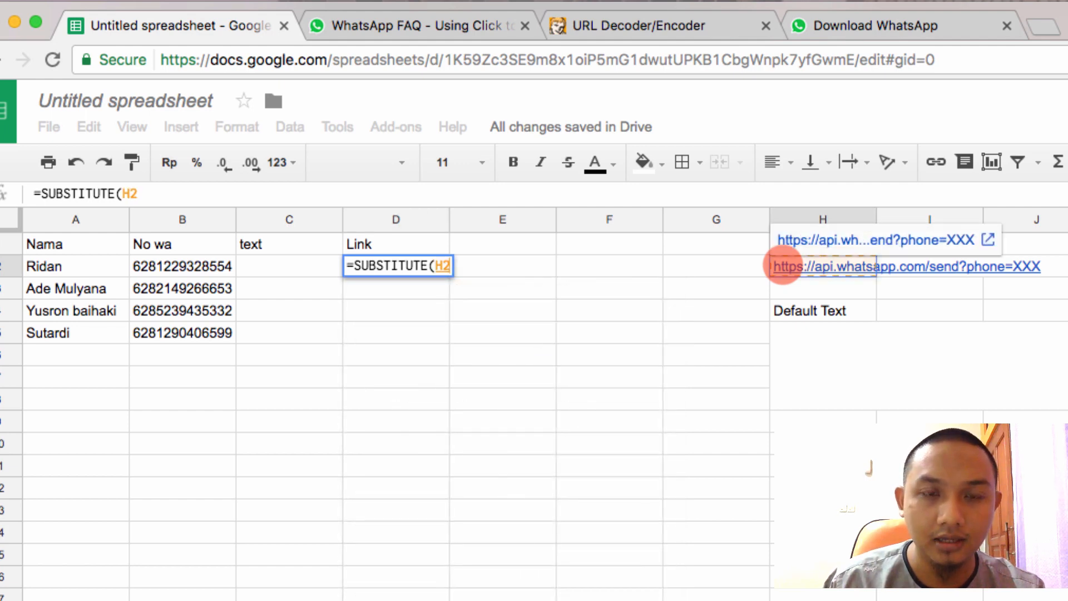
{"action": "type", "text": ","}
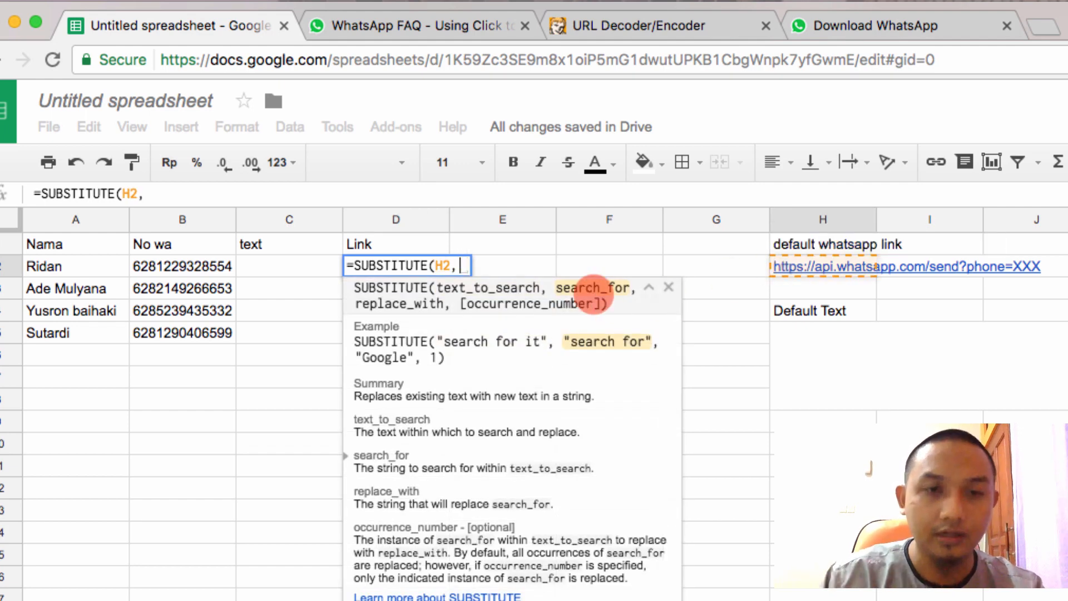
{"action": "type", "text": "\"XXX"}
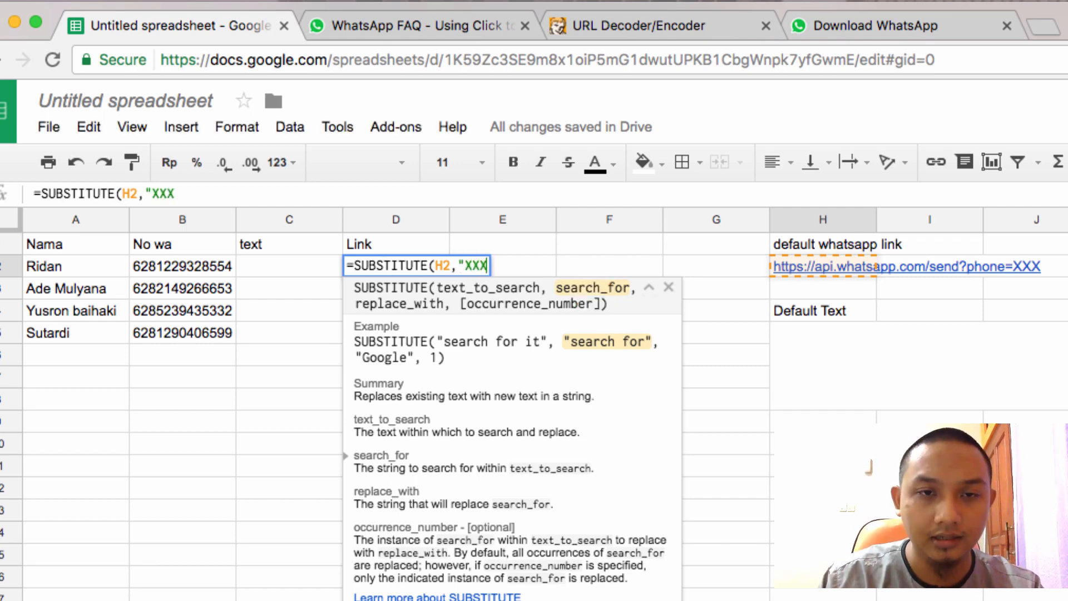
{"action": "type", "text": "\","}
{"action": "left_click", "coordinate": [186, 264]}
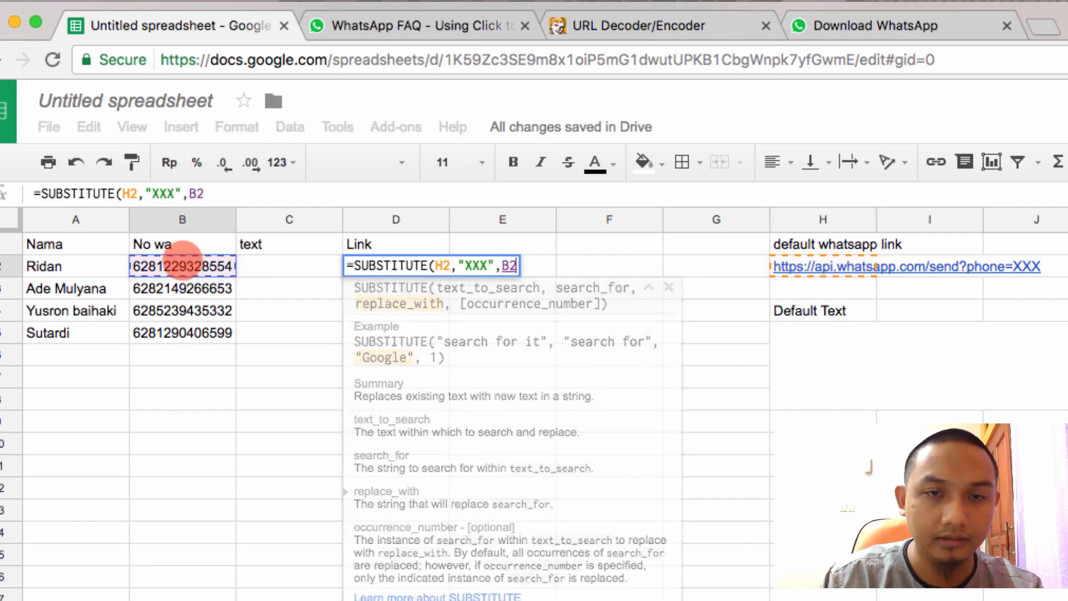
{"action": "type", "text": ")"}
{"action": "key", "text": "Return"}
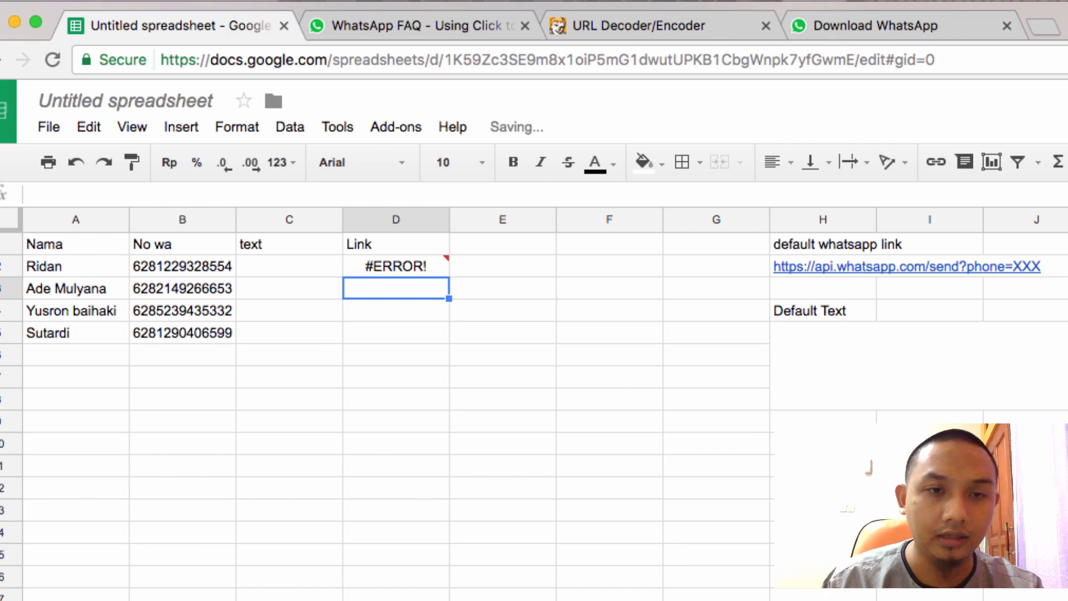
- Change both argument separators in D2's formula to semicolons: =SUBSTITUTE(H2;"XXX";B2)
{"action": "key", "text": "Up"}
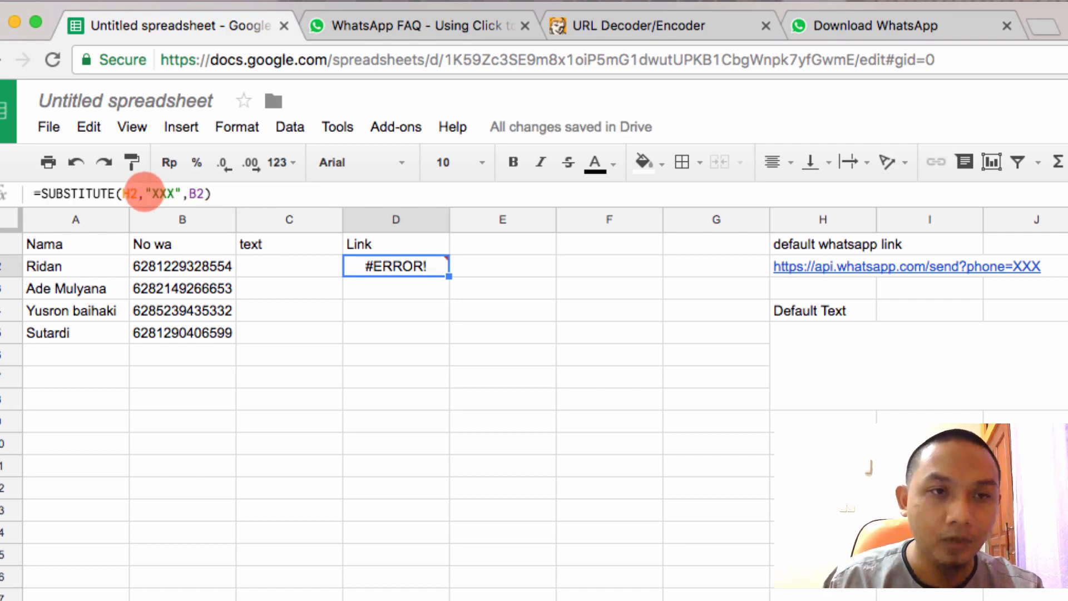
{"action": "left_click", "coordinate": [145, 194]}
{"action": "key", "text": "BackSpace"}
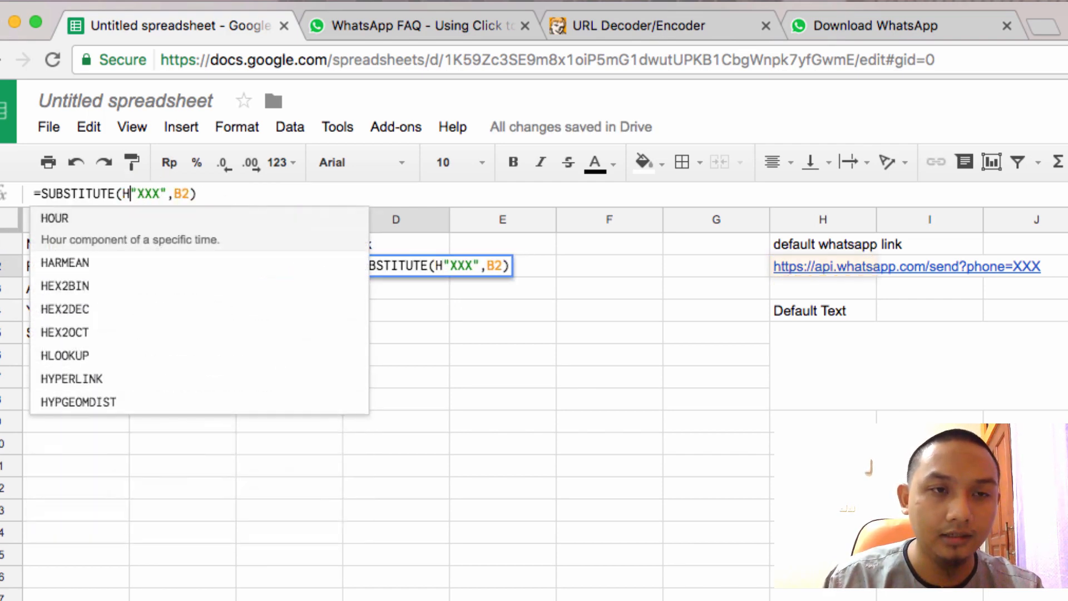
{"action": "type", "text": ";"}
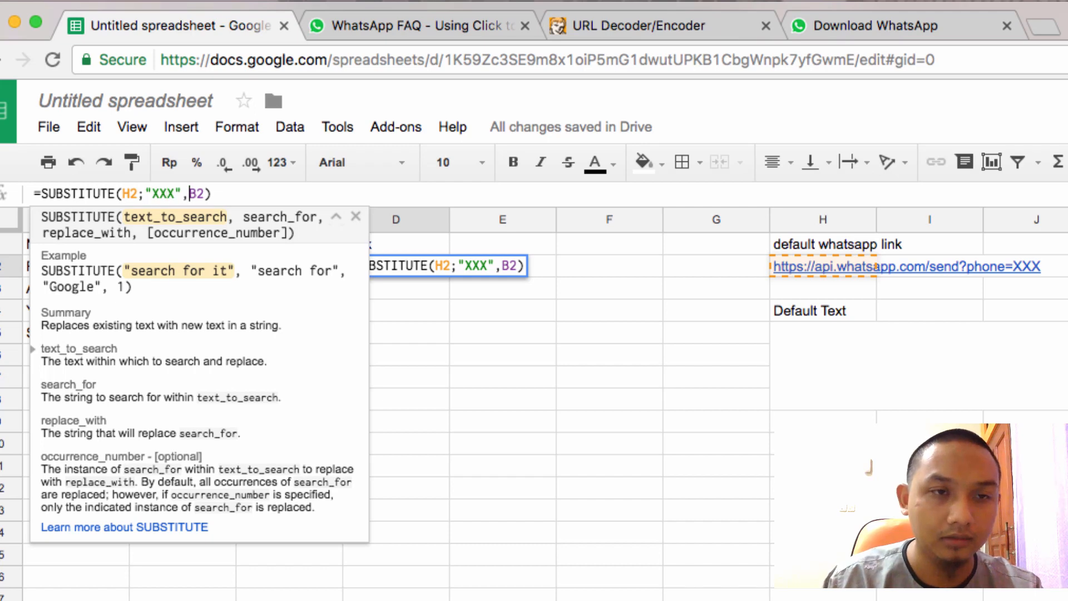
{"action": "key", "text": "BackSpace"}
{"action": "type", "text": ";"}
{"action": "key", "text": "Return"}
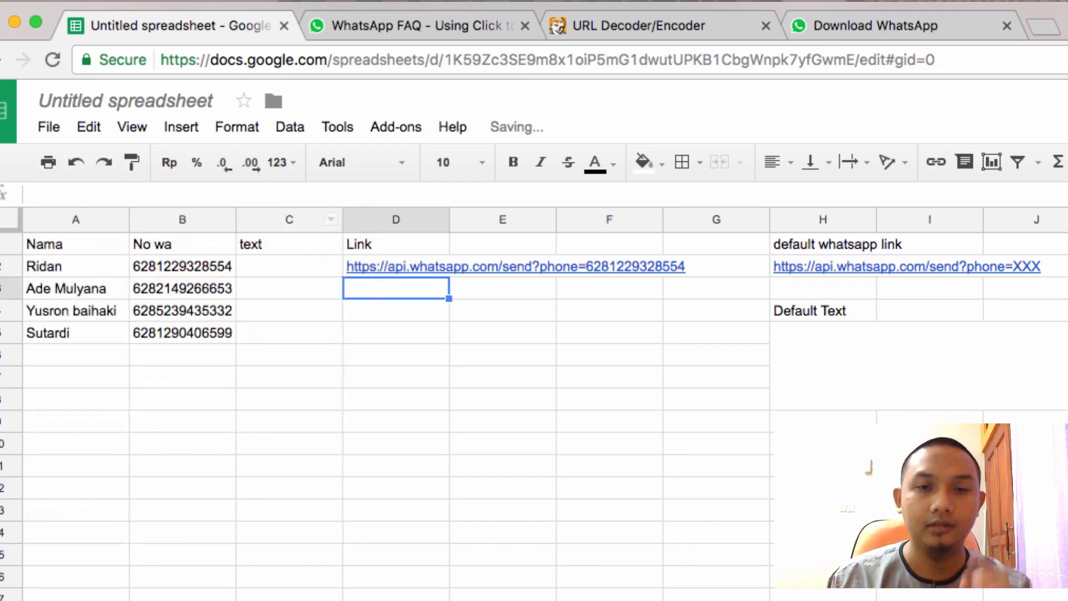
- Test the generated link in D2 by opening its chat in the WhatsApp desktop app
{"action": "left_click", "coordinate": [535, 309]}
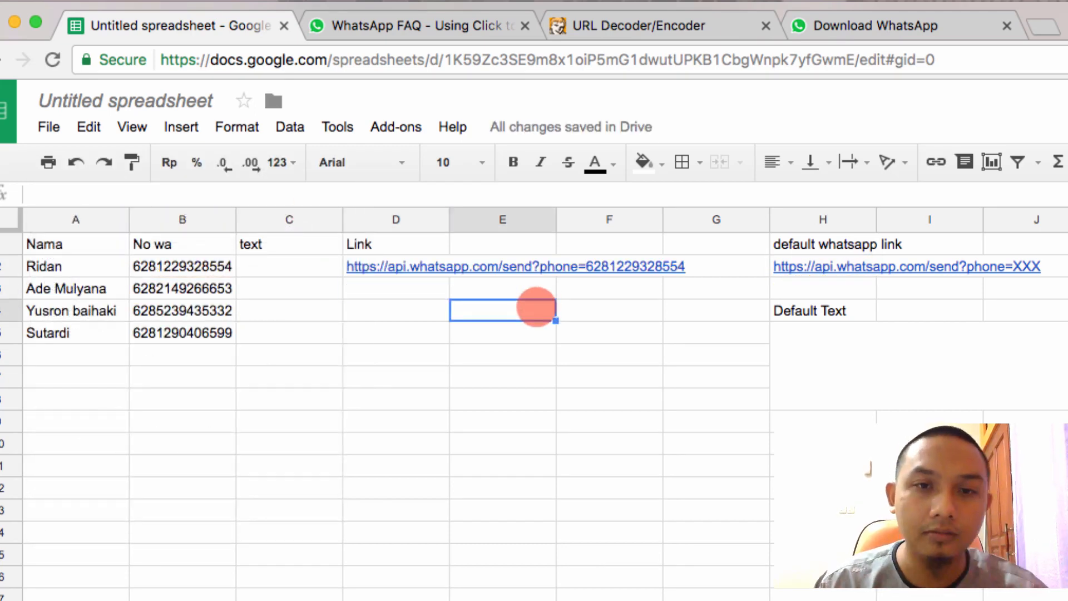
{"action": "mouse_move", "coordinate": [440, 266]}
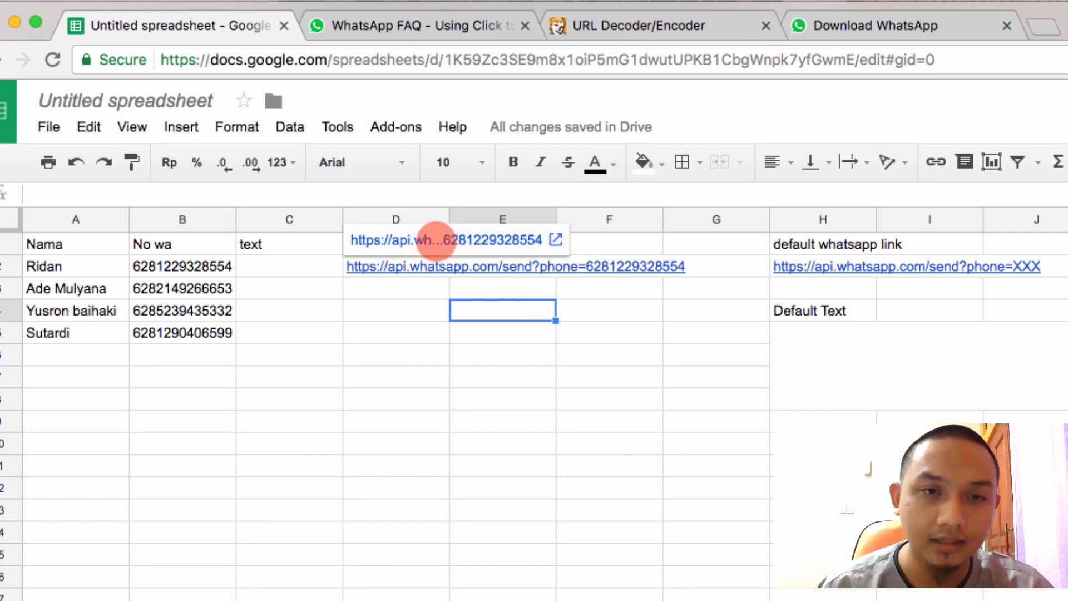
{"action": "left_click", "coordinate": [435, 239]}
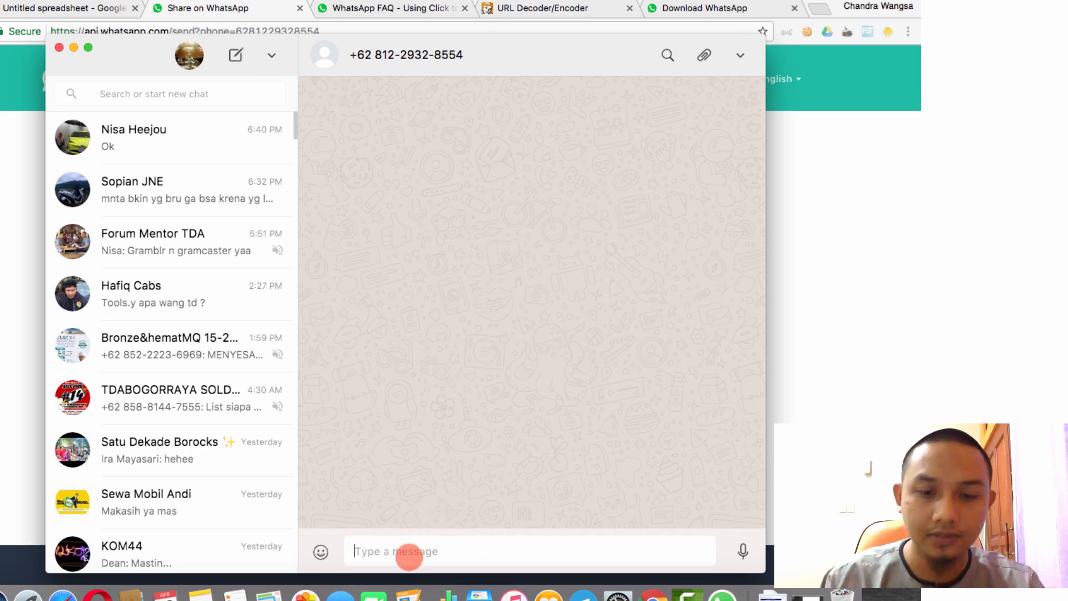
- Draft the trial message "hahahahah" in the opened chat and clear it without sending
{"action": "type", "text": "hahahahah"}
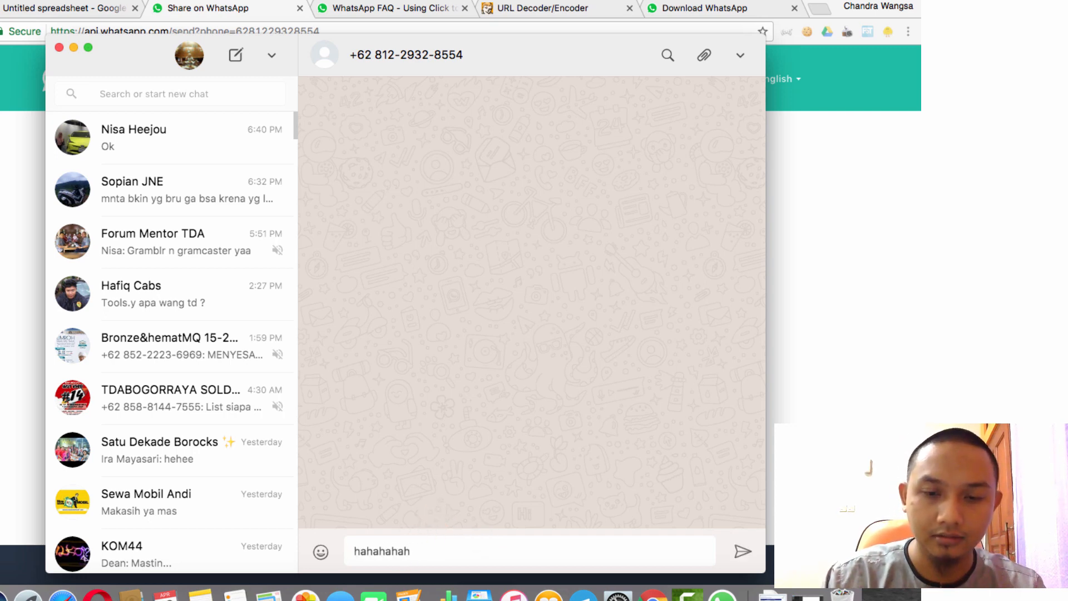
{"action": "key", "text": "super+a"}
{"action": "key", "text": "BackSpace"}
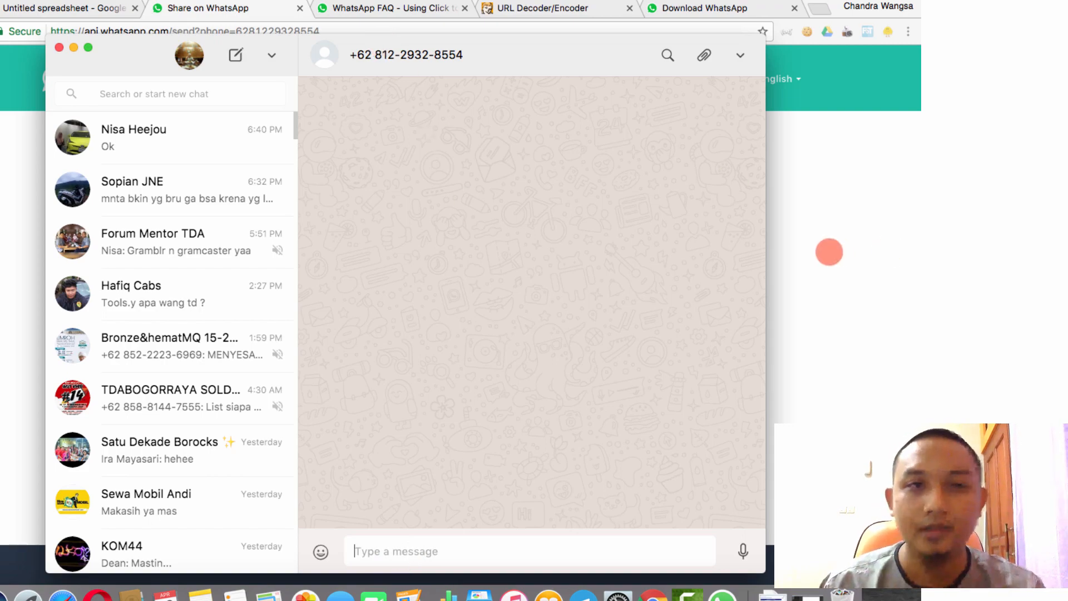
- Look up the text= parameter for pre-filled messages in the WhatsApp Click to Chat FAQ
{"action": "left_click", "coordinate": [830, 252]}
{"action": "left_click", "coordinate": [54, 9]}
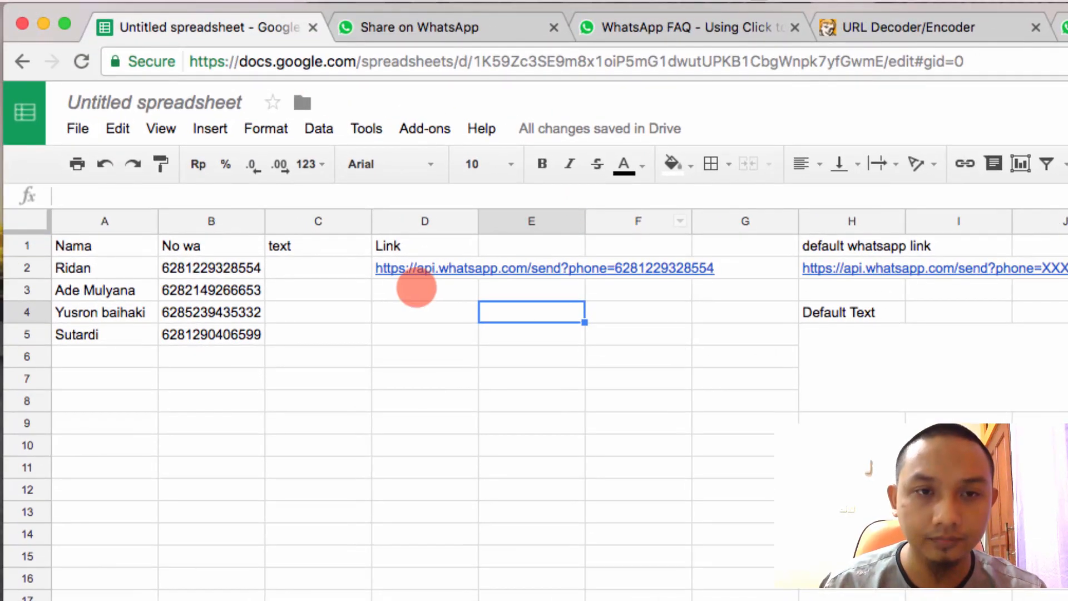
{"action": "left_click", "coordinate": [217, 181]}
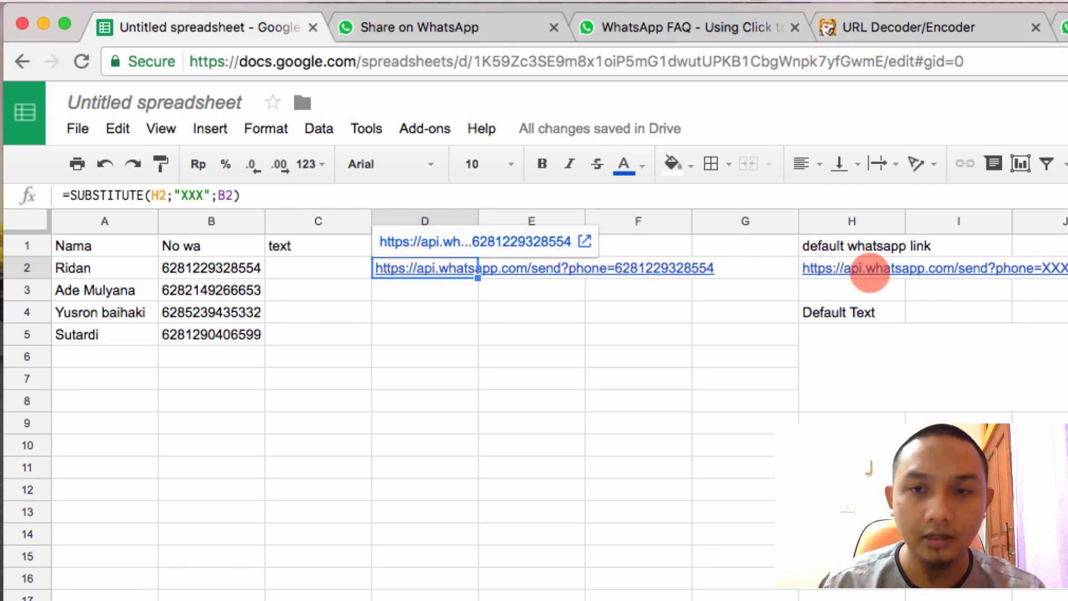
{"action": "left_click", "coordinate": [811, 267]}
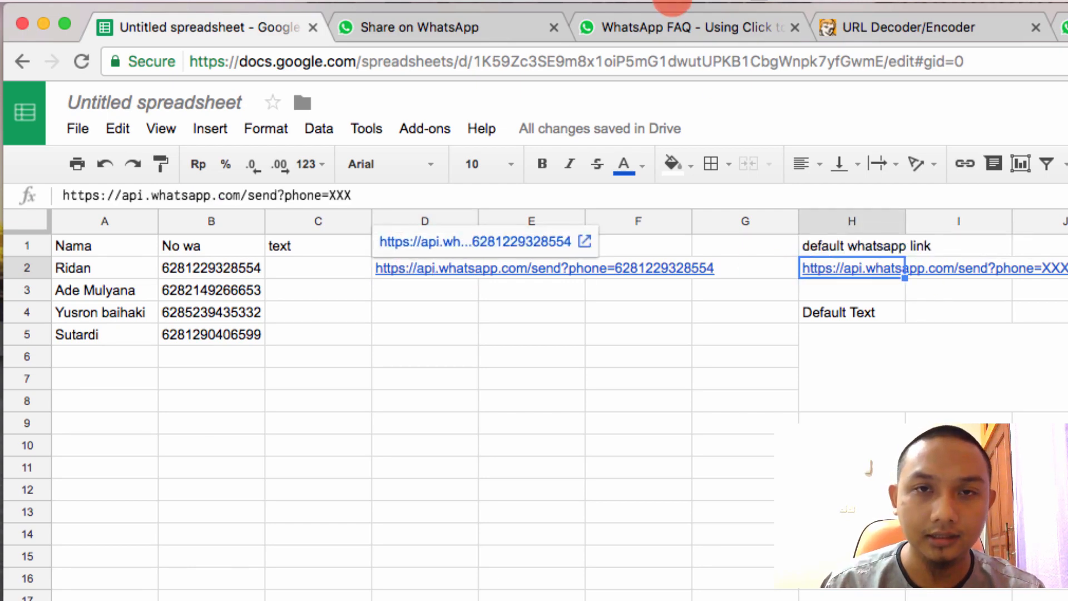
{"action": "left_click", "coordinate": [614, 22]}
{"action": "scroll", "coordinate": [656, 577], "scroll_direction": "down", "scroll_amount": 3}
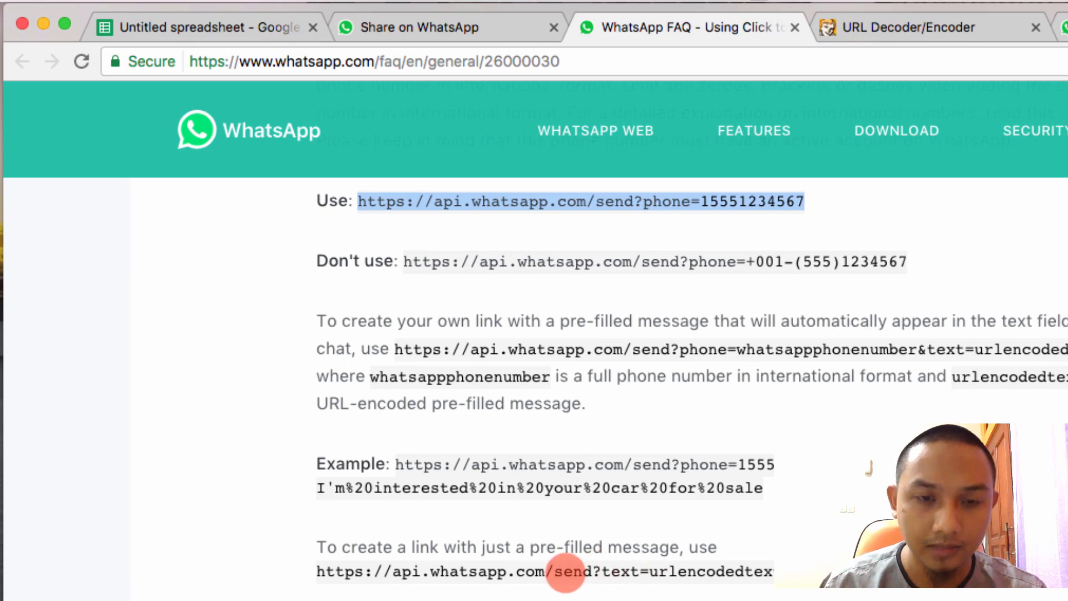
{"action": "left_click", "coordinate": [625, 572]}
{"action": "left_click_drag", "start_coordinate": [624, 571], "coordinate": [667, 572]}
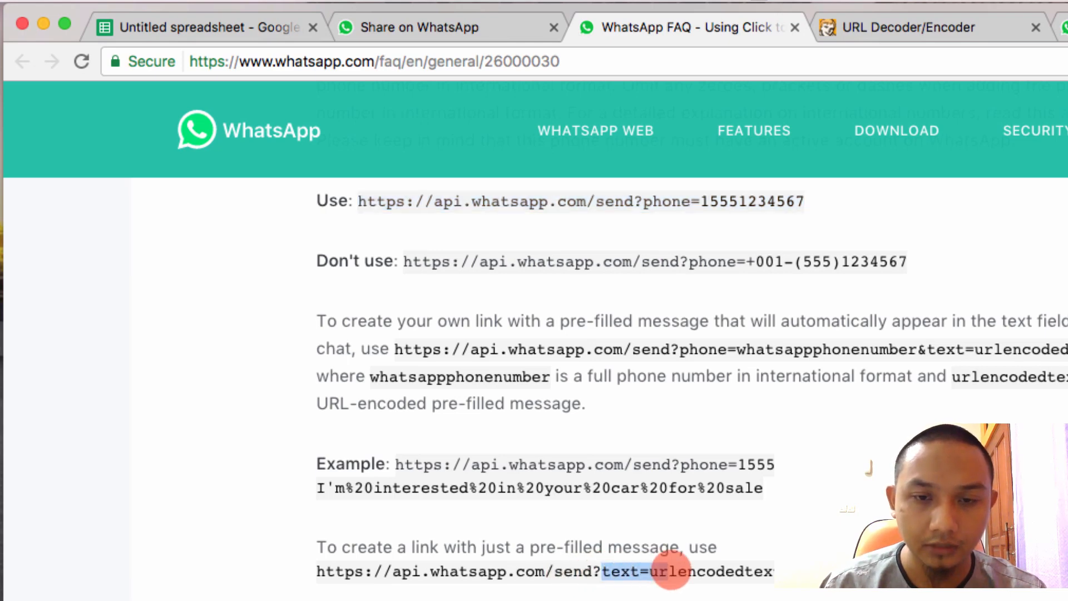
- Close the Share on WhatsApp page and return to the spreadsheet
{"action": "left_click", "coordinate": [438, 22]}
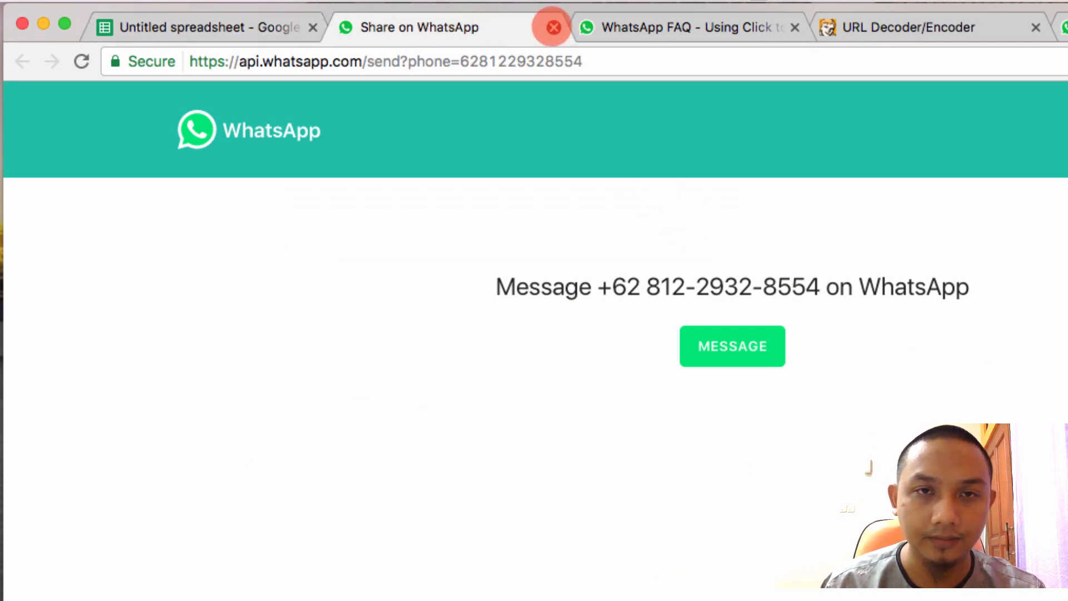
{"action": "left_click", "coordinate": [554, 27]}
{"action": "left_click", "coordinate": [210, 26]}
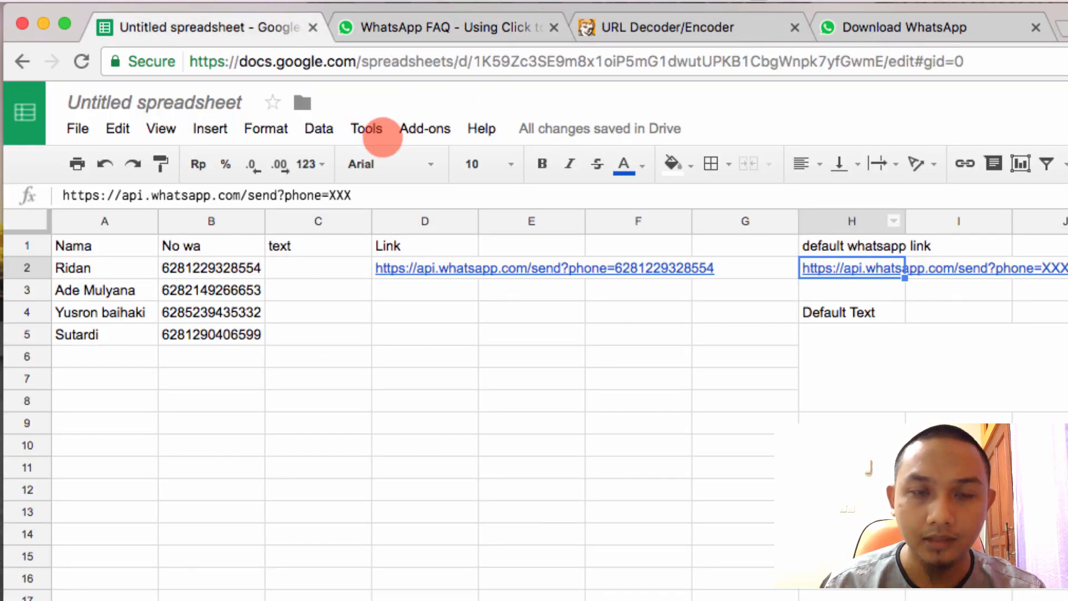
- Append &text= to the default WhatsApp link in cell H2 and check the generated link in D2
{"action": "left_click", "coordinate": [367, 195]}
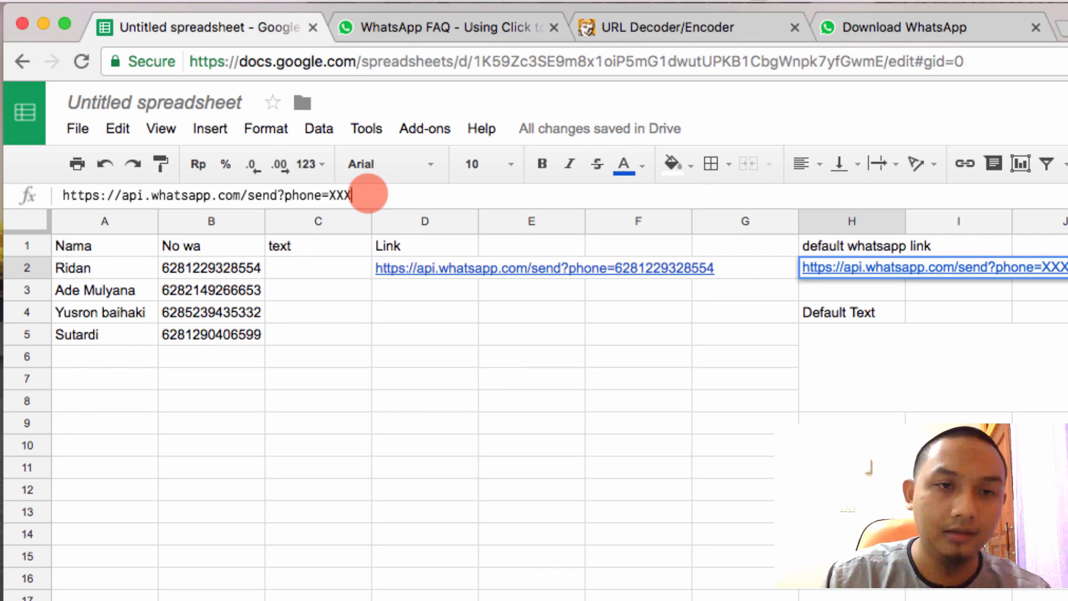
{"action": "type", "text": "&text"}
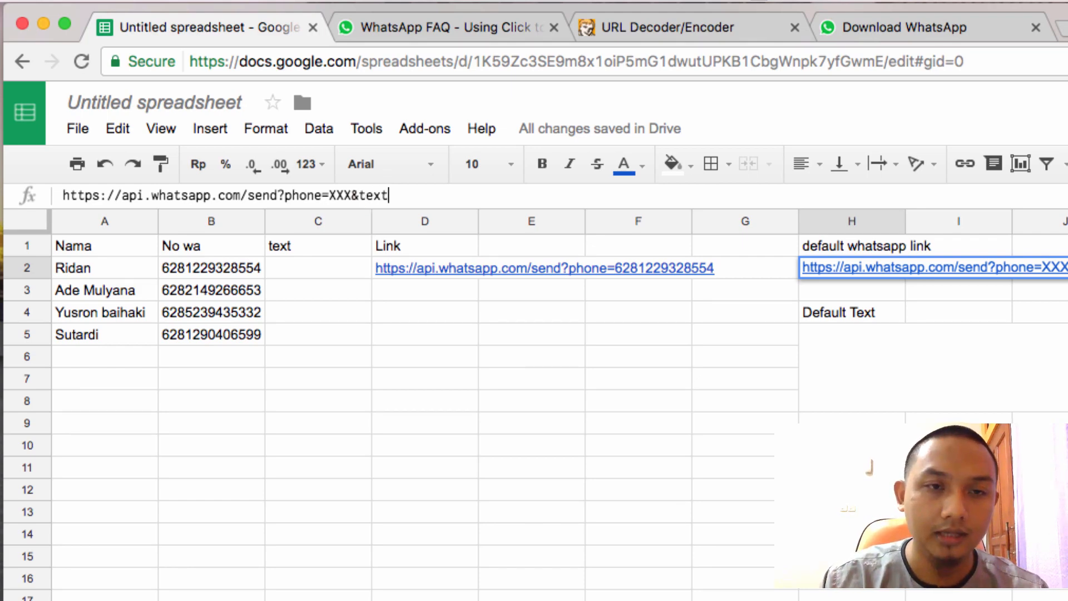
{"action": "type", "text": "="}
{"action": "key", "text": "Return"}
{"action": "key", "text": "Up"}
{"action": "key", "text": "Left"}
{"action": "key", "text": "Left"}
{"action": "key", "text": "Left"}
{"action": "key", "text": "Left"}
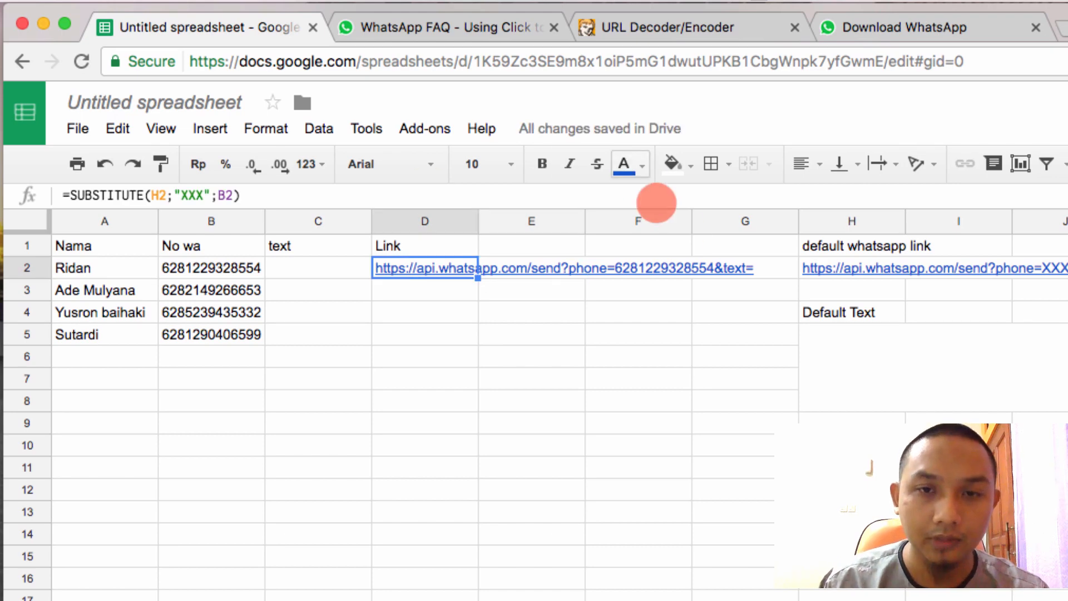
{"action": "left_click", "coordinate": [816, 337]}
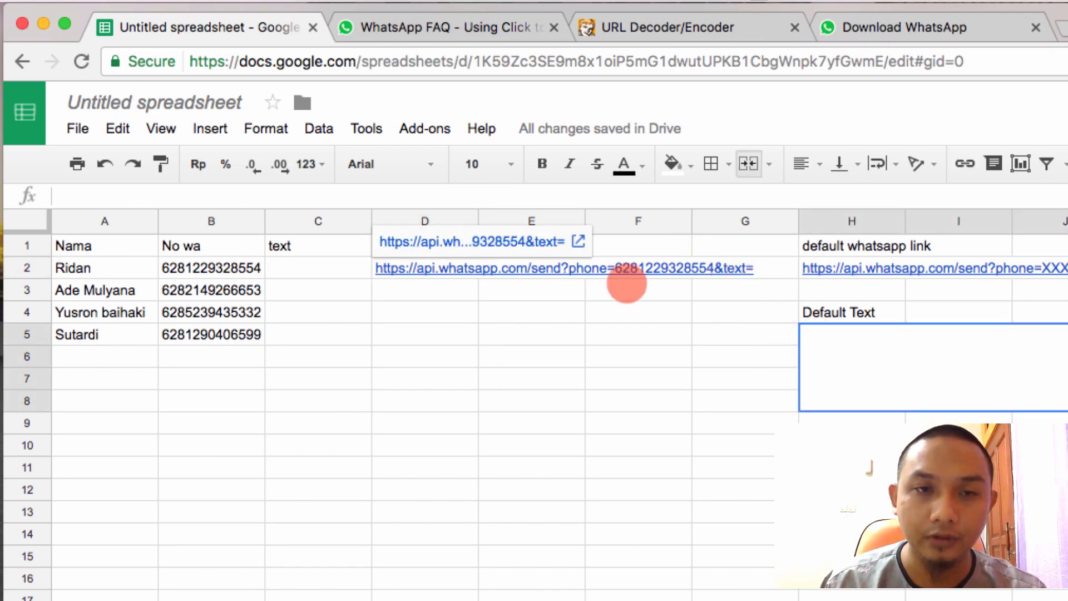
{"action": "left_click", "coordinate": [429, 285]}
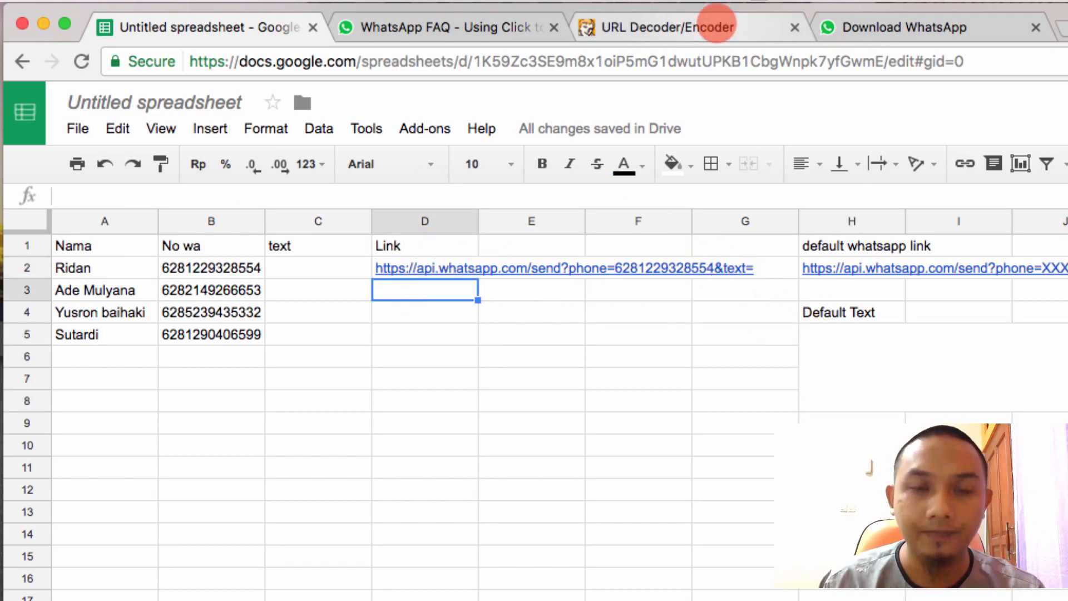
- Replace the URL Decoder/Encoder's content with the two-line message "halo apa kabar?" and "udah dicoba belum yang kemaren?"
{"action": "left_click", "coordinate": [718, 27]}
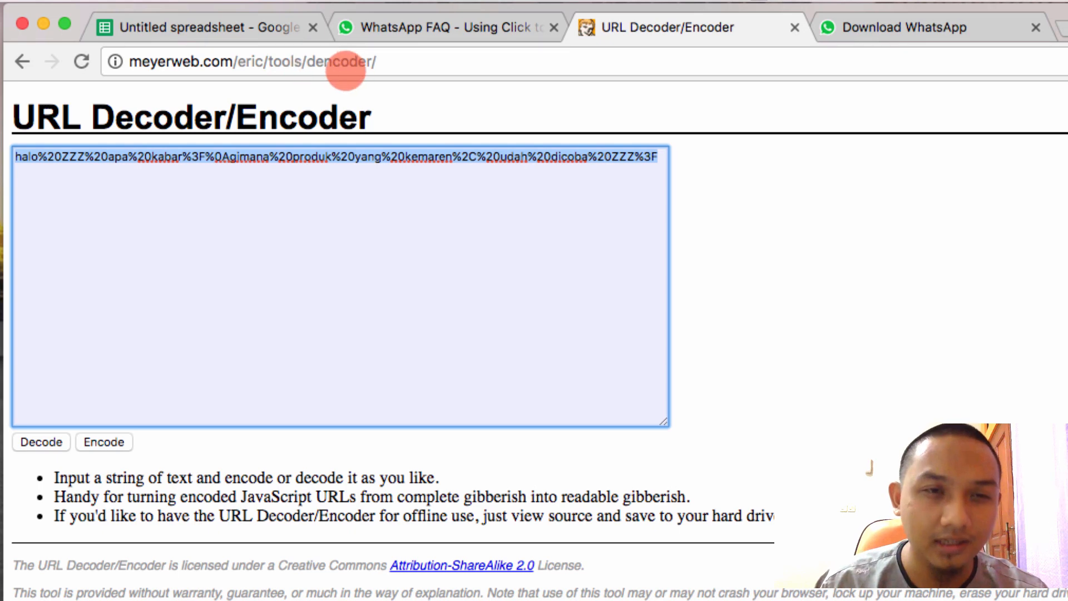
{"action": "left_click", "coordinate": [417, 63]}
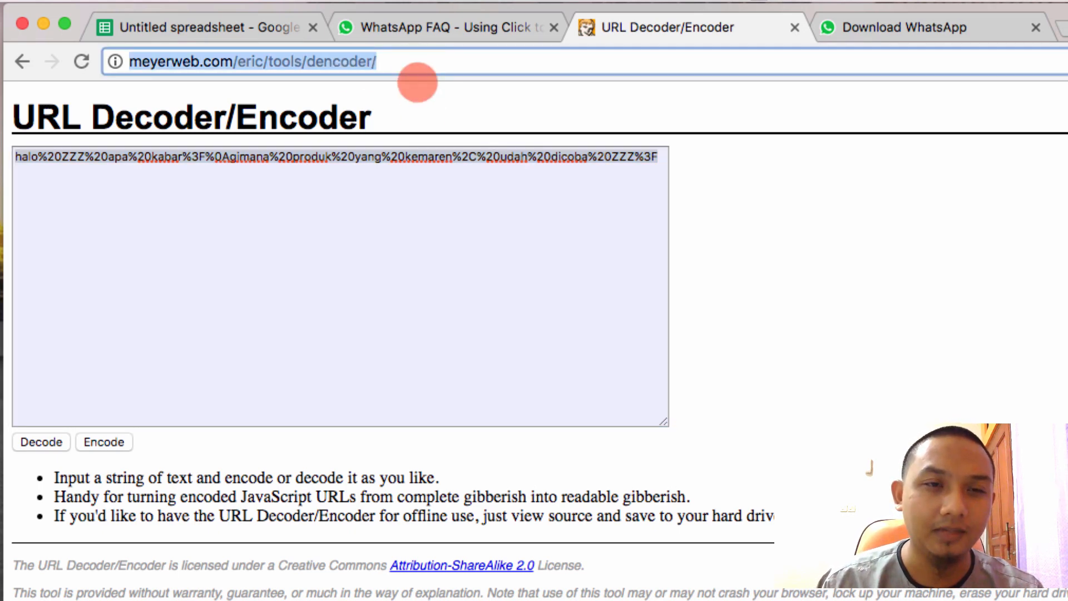
{"action": "double_click", "coordinate": [426, 155]}
{"action": "key", "text": "super+a"}
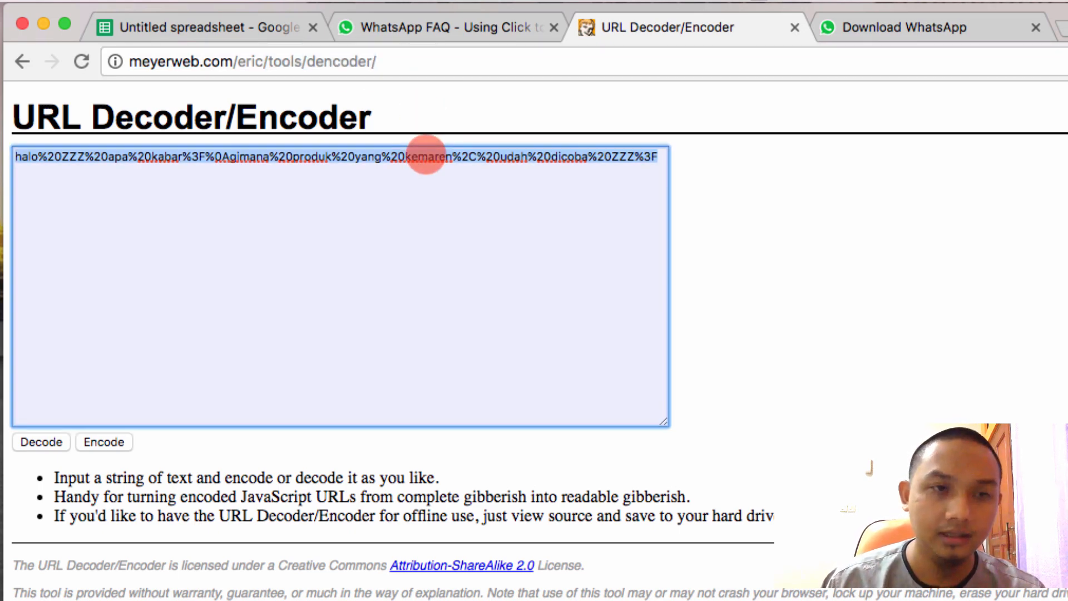
{"action": "key", "text": "BackSpace"}
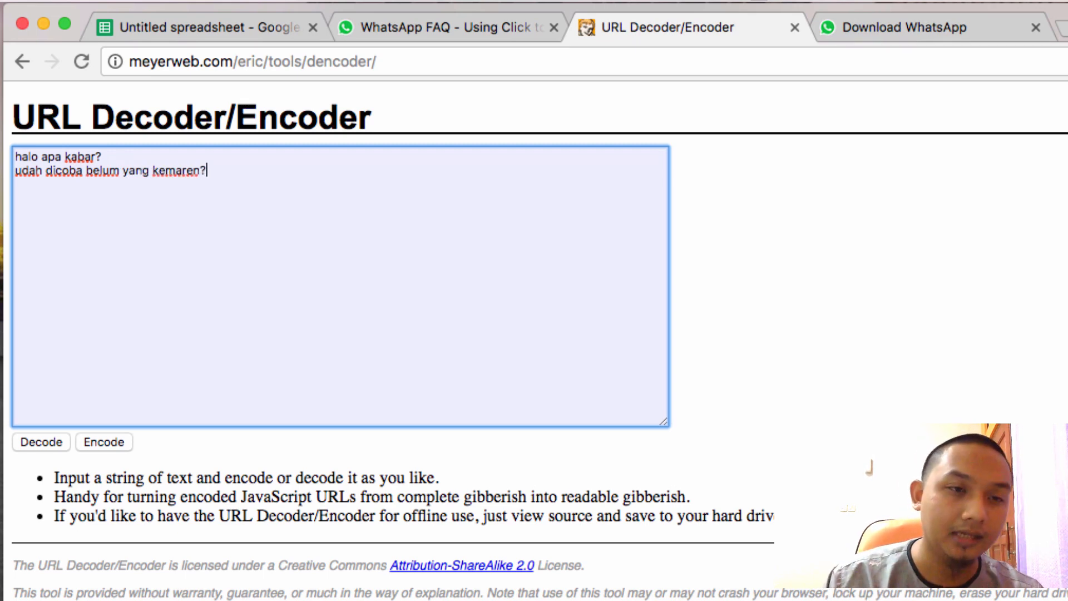
{"action": "left_click", "coordinate": [400, 225]}
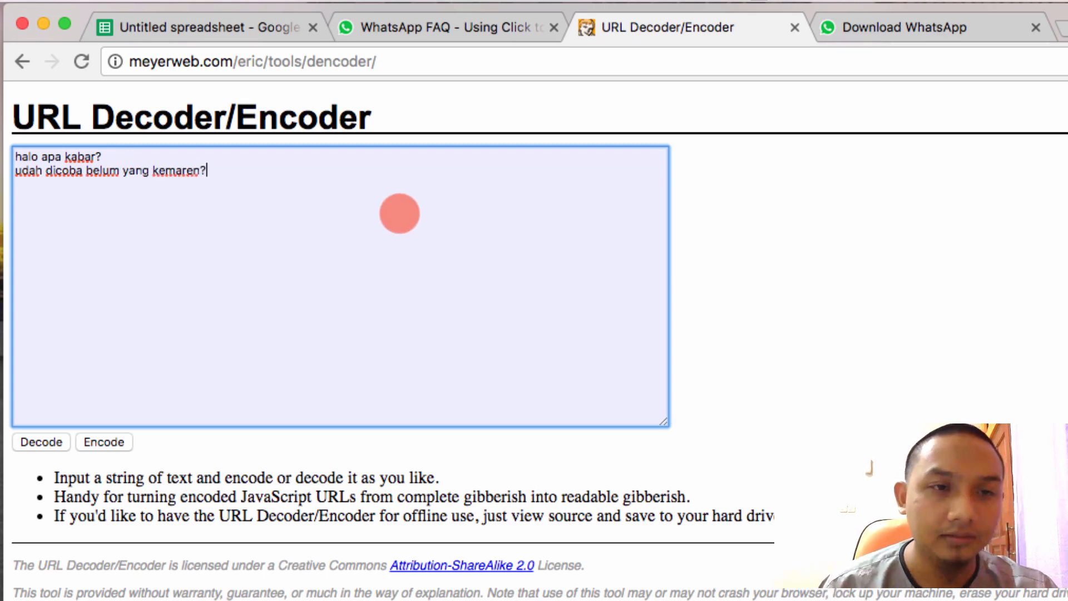
{"action": "left_click_drag", "start_coordinate": [222, 172], "coordinate": [24, 160]}
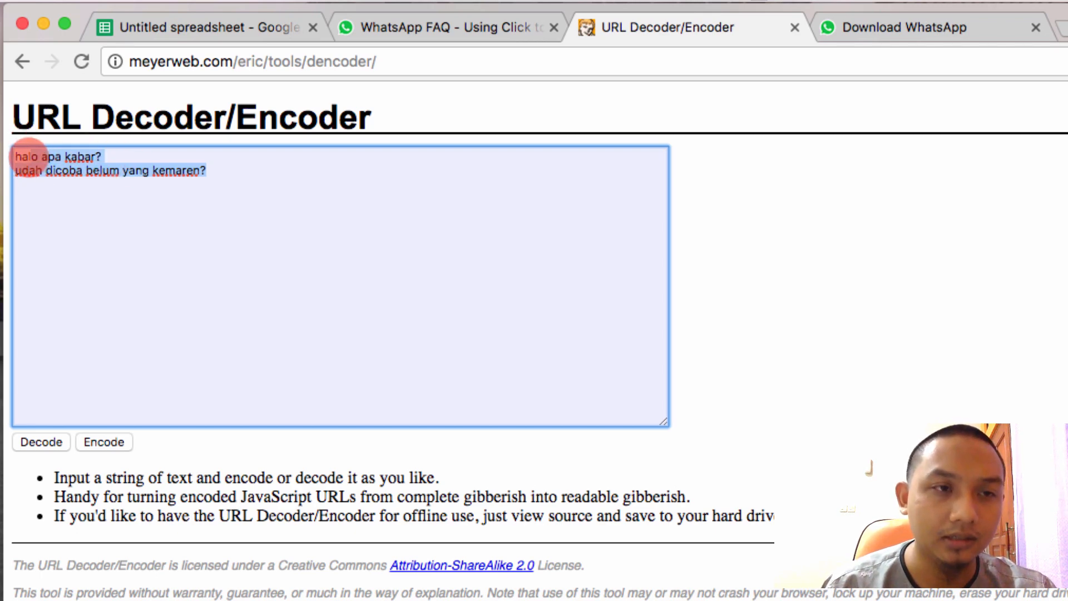
{"action": "left_click", "coordinate": [241, 170]}
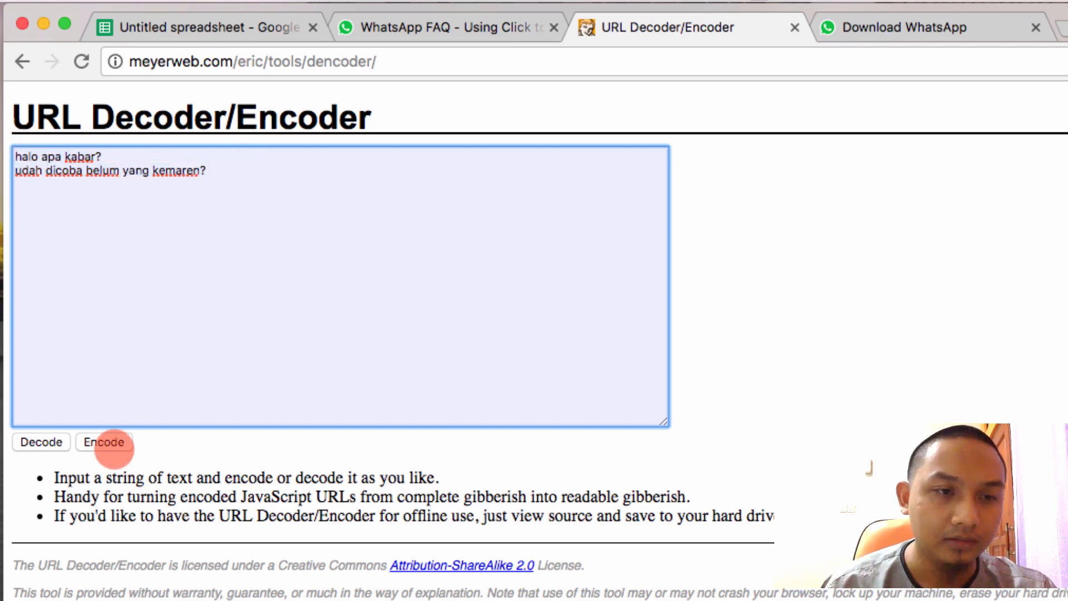
- URL-encode the message and copy the whole encoded text
{"action": "left_click", "coordinate": [104, 442]}
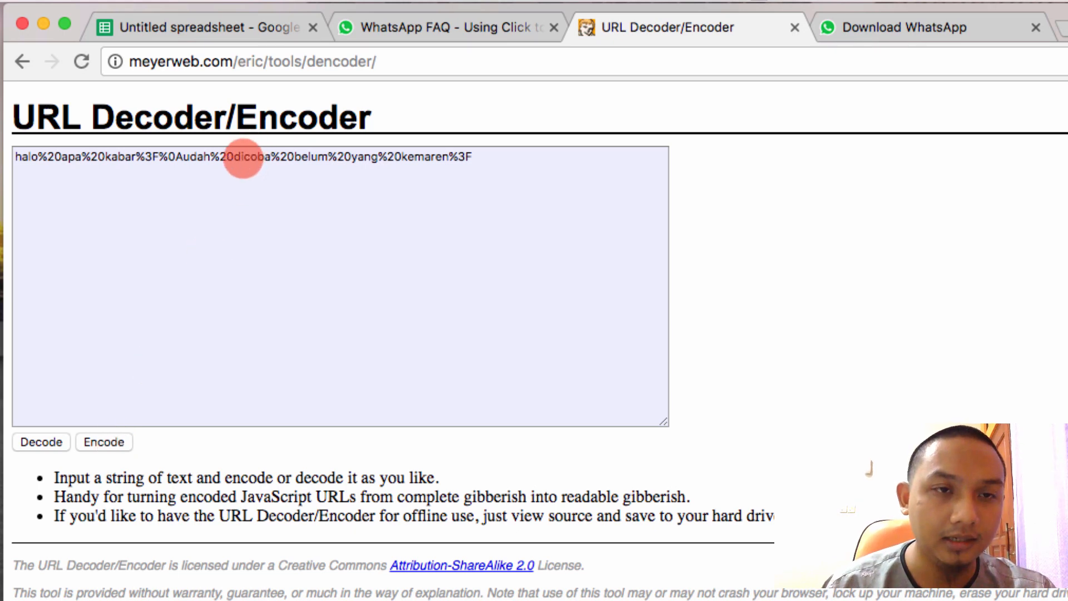
{"action": "triple_click", "coordinate": [243, 156]}
{"action": "key", "text": "super+c"}
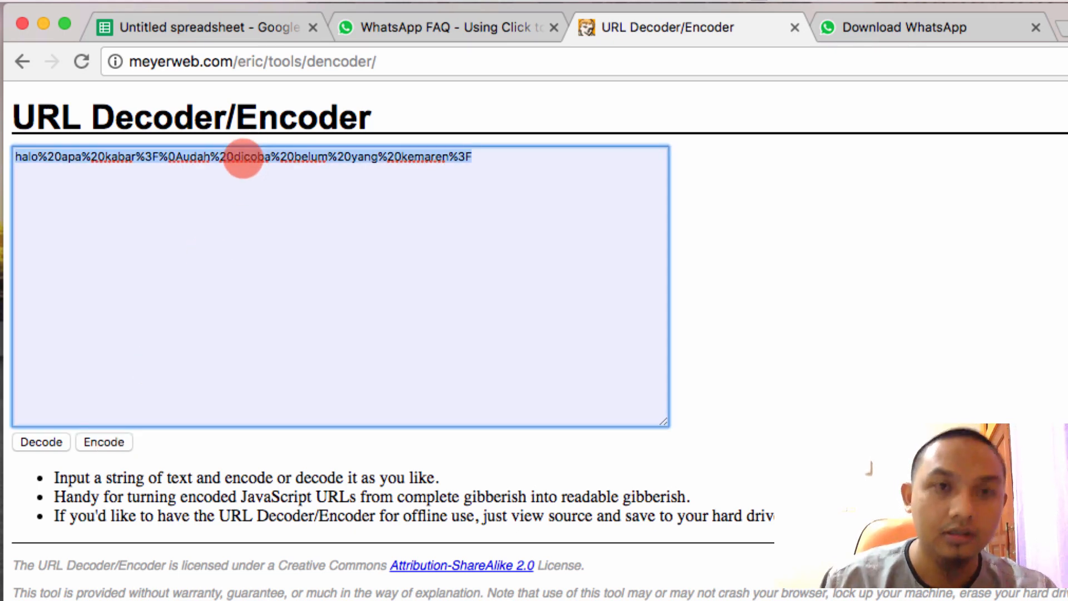
- Paste the encoded message into the spreadsheet's merged cell under Default Text
{"action": "left_click", "coordinate": [206, 26]}
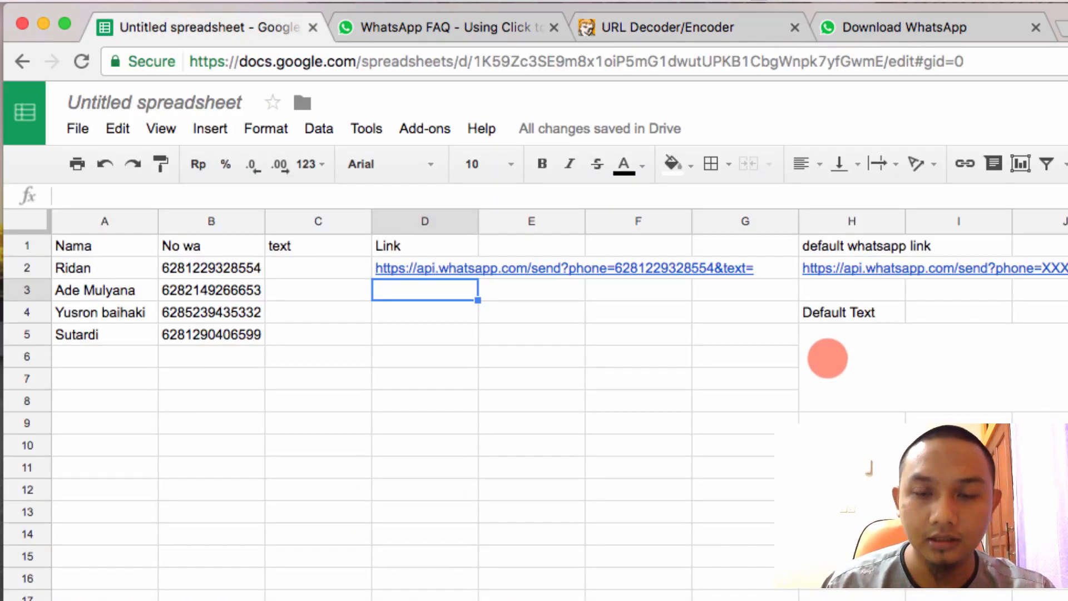
{"action": "left_click", "coordinate": [827, 358]}
{"action": "key", "text": "super+v"}
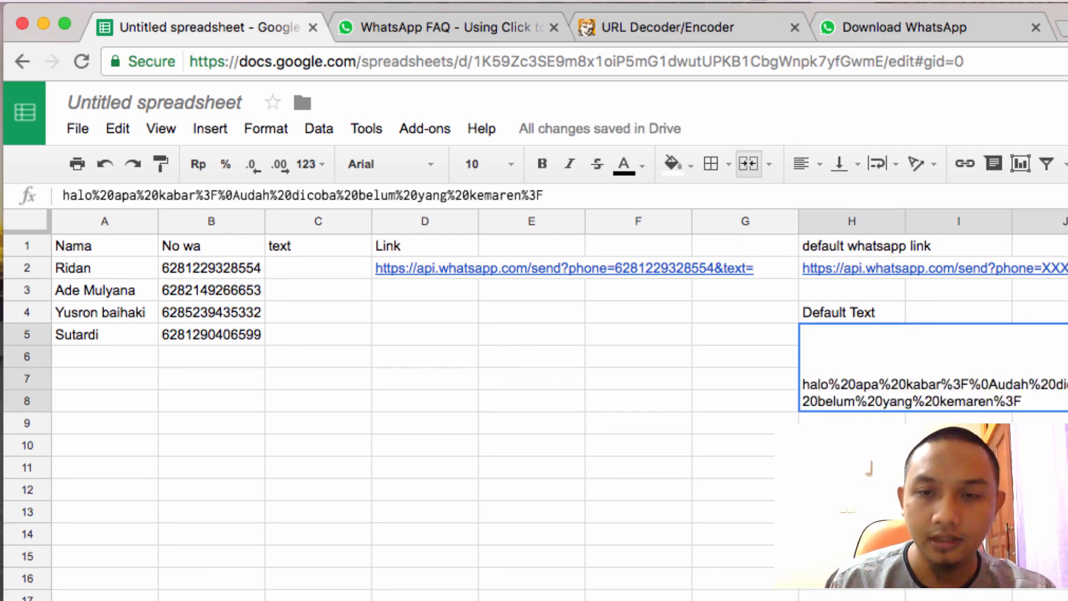
{"action": "left_click", "coordinate": [946, 467]}
{"action": "left_click", "coordinate": [843, 393]}
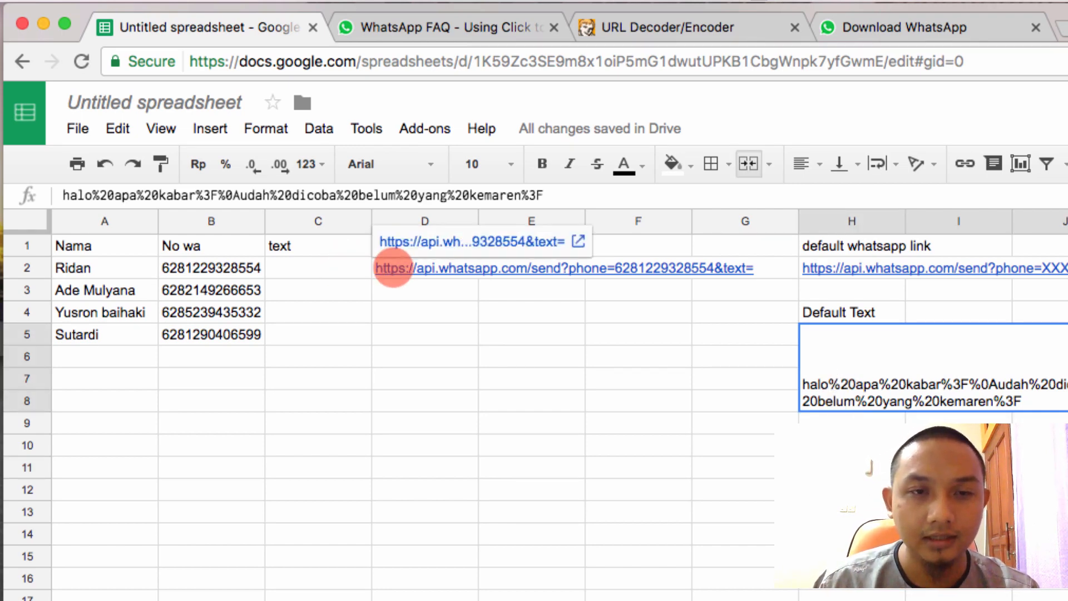
- Enter a formula in C2 that references the merged cell holding the default text
{"action": "left_click", "coordinate": [393, 268]}
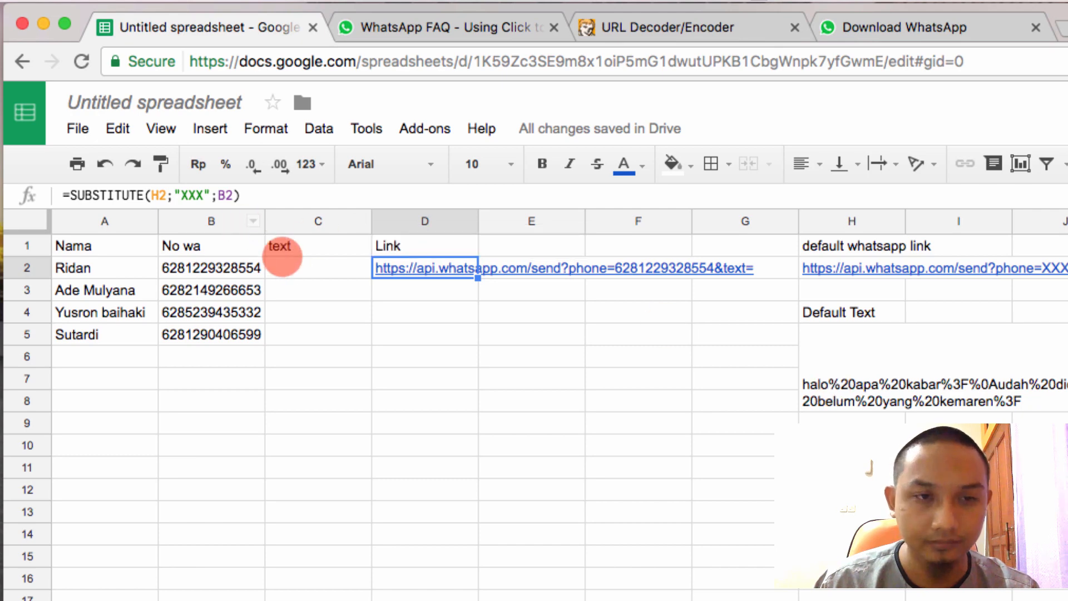
{"action": "left_click", "coordinate": [291, 261]}
{"action": "type", "text": "="}
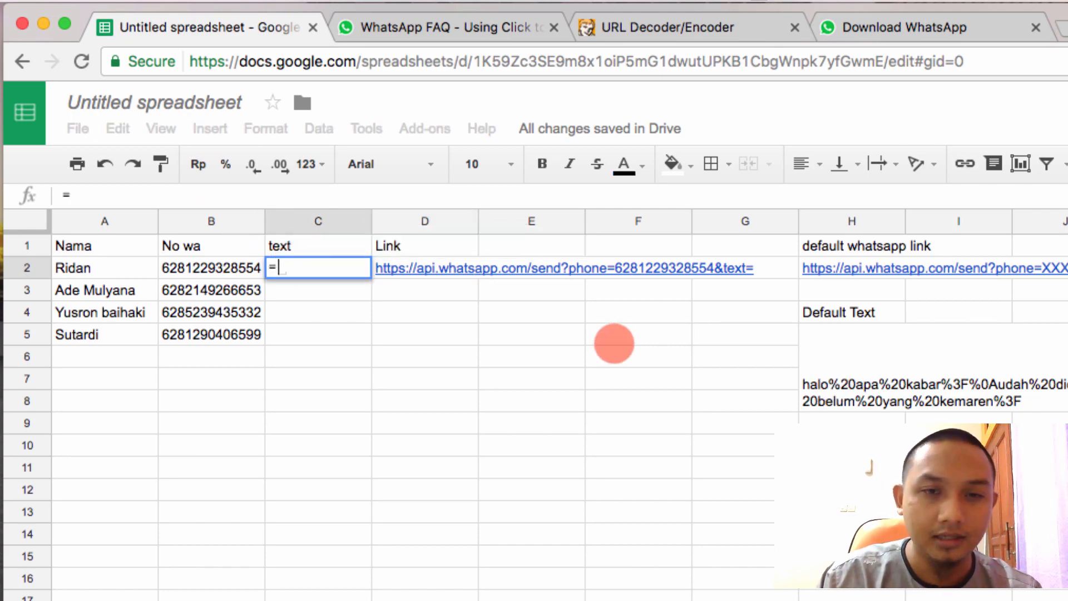
{"action": "left_click", "coordinate": [867, 396]}
{"action": "key", "text": "Return"}
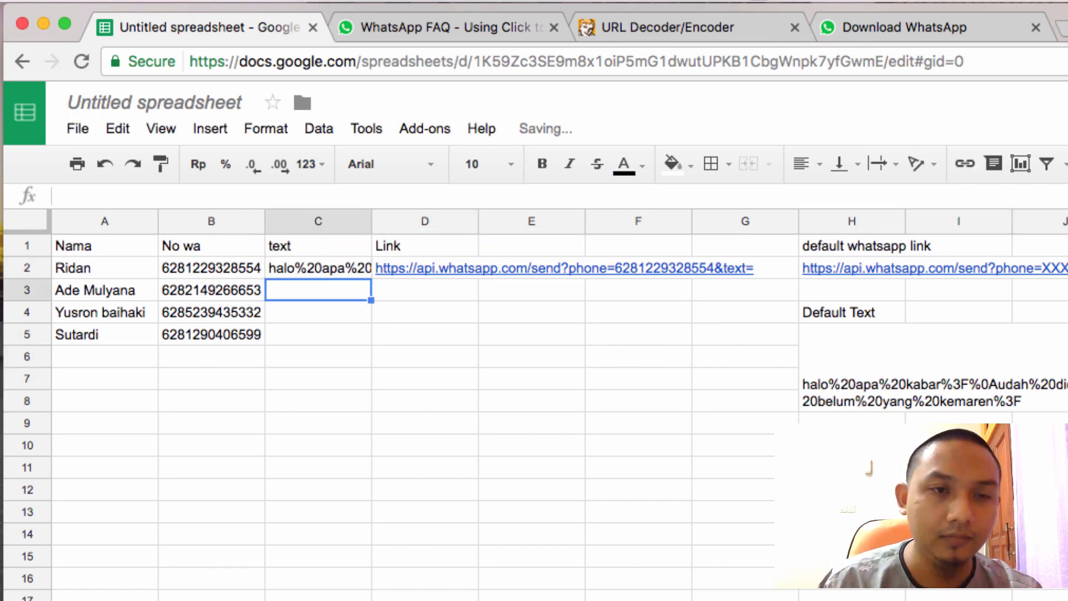
- Wrap D2's formula in a concat that appends the text from C2: =concat(SUBSTITUTE(H2;"XXX";B2);C2)
{"action": "key", "text": "Up"}
{"action": "key", "text": "Right"}
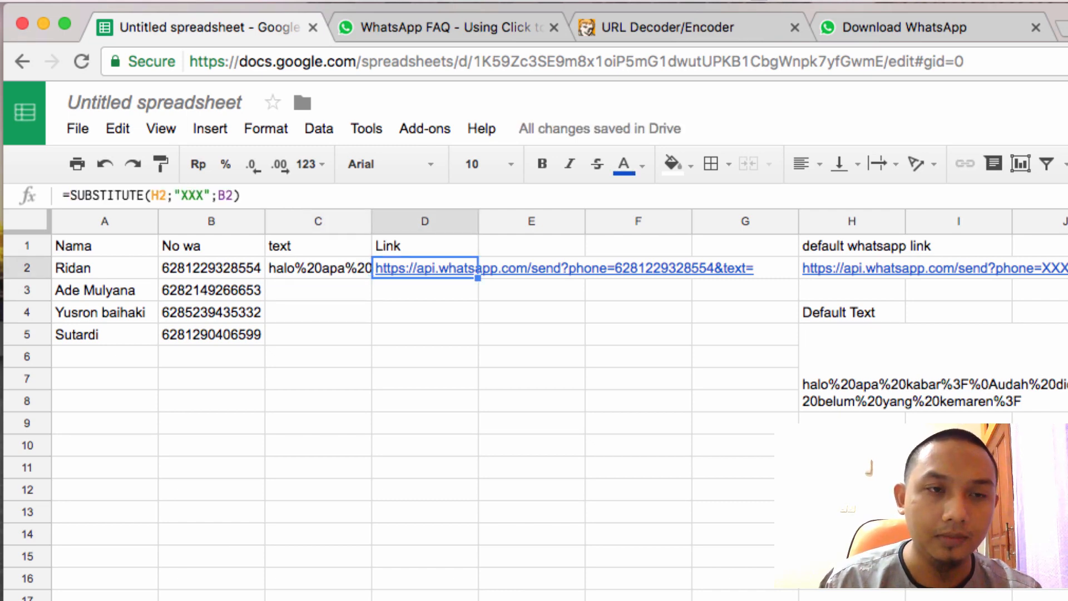
{"action": "left_click", "coordinate": [479, 192]}
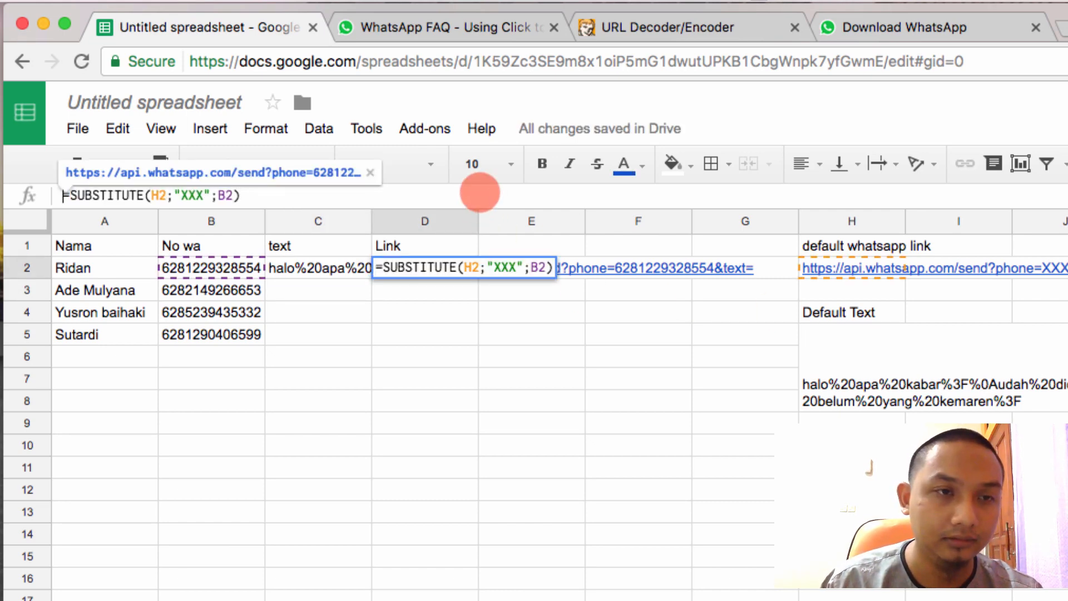
{"action": "key", "text": "Right"}
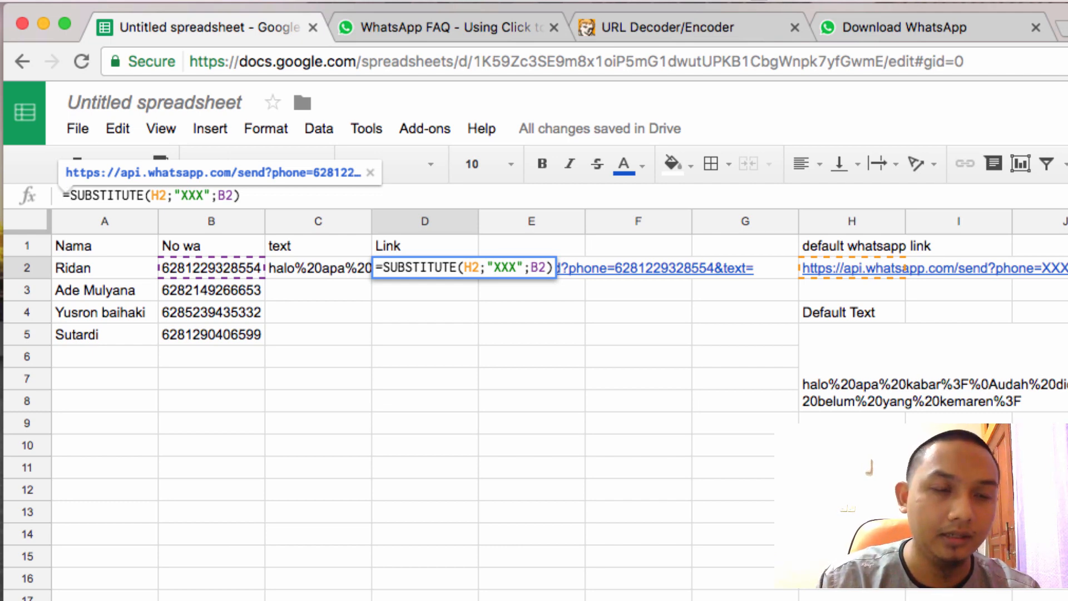
{"action": "type", "text": "concat("}
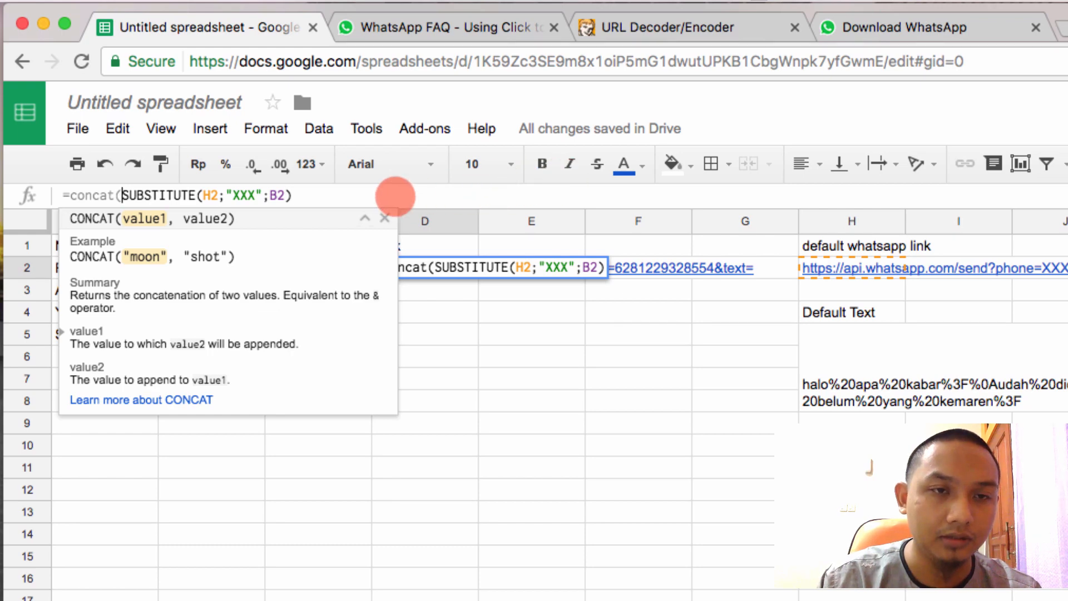
{"action": "left_click", "coordinate": [395, 196]}
{"action": "type", "text": ";"}
{"action": "left_click", "coordinate": [445, 248]}
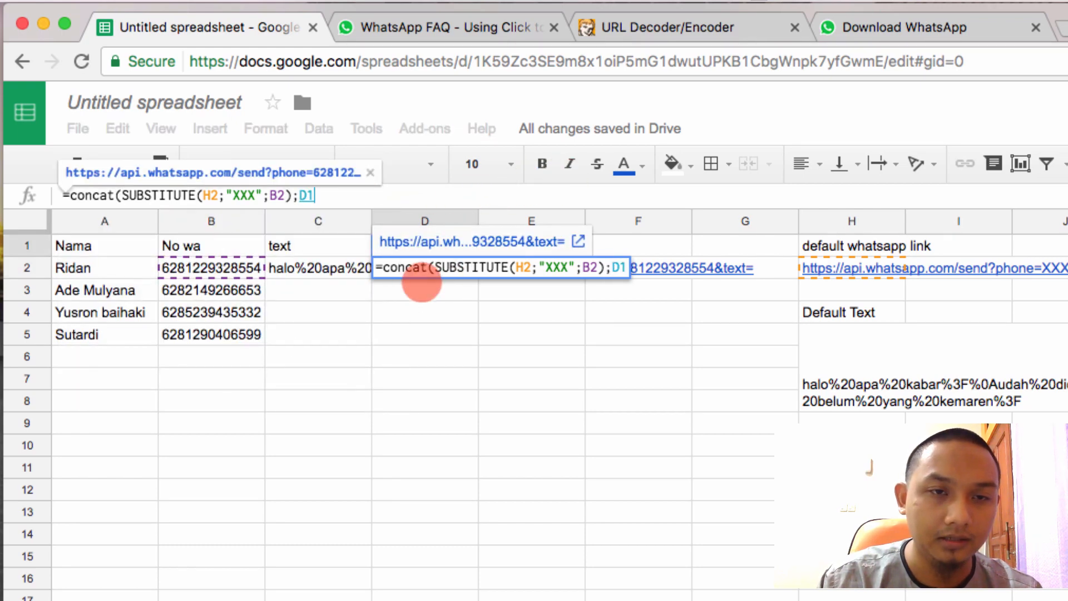
{"action": "left_click", "coordinate": [316, 266]}
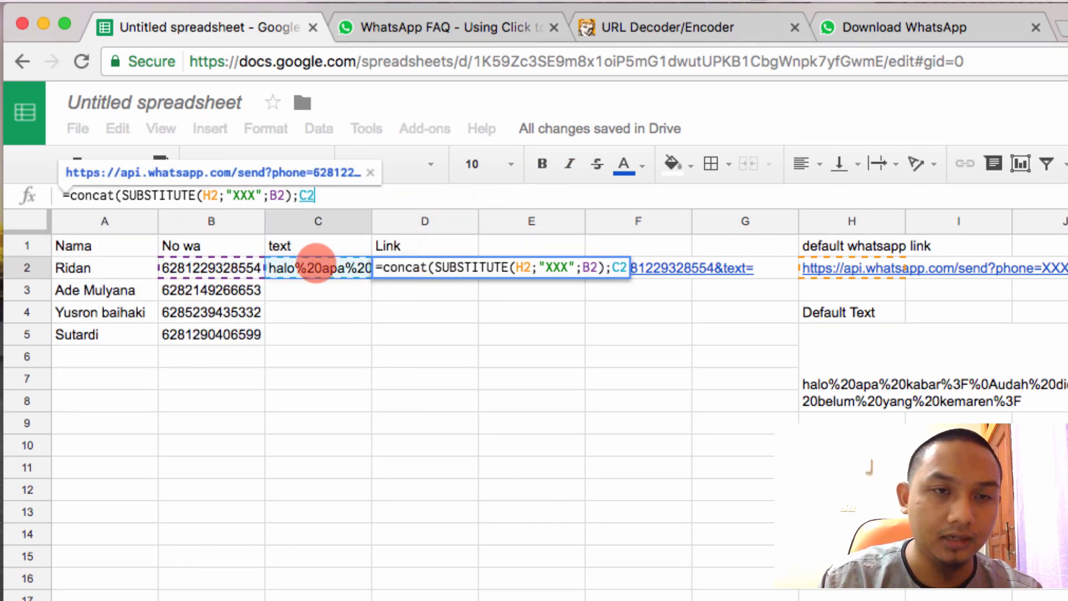
{"action": "key", "text": "Return"}
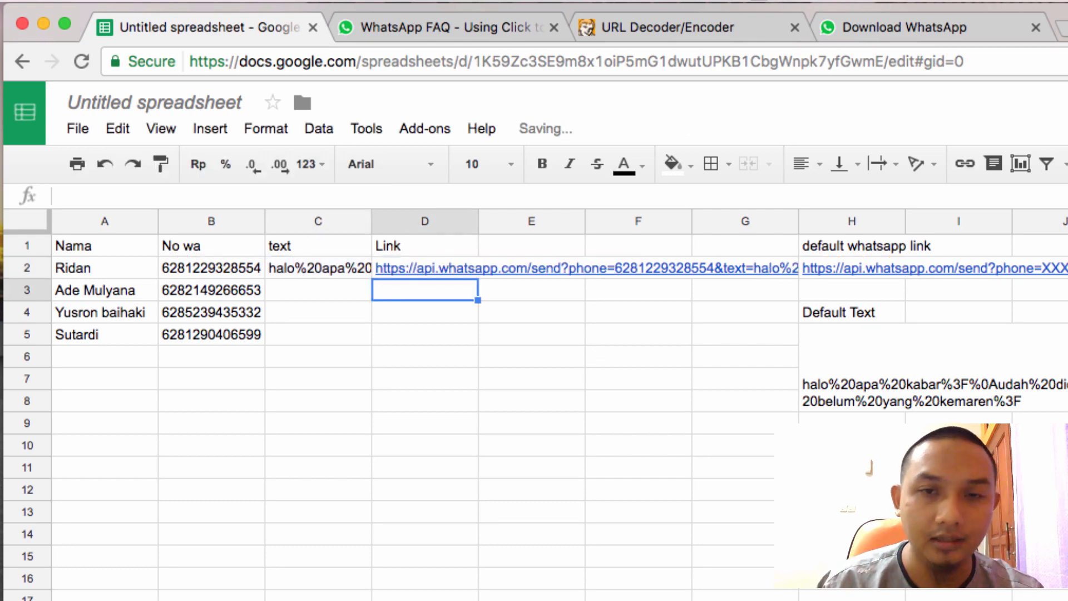
{"action": "left_click", "coordinate": [683, 307]}
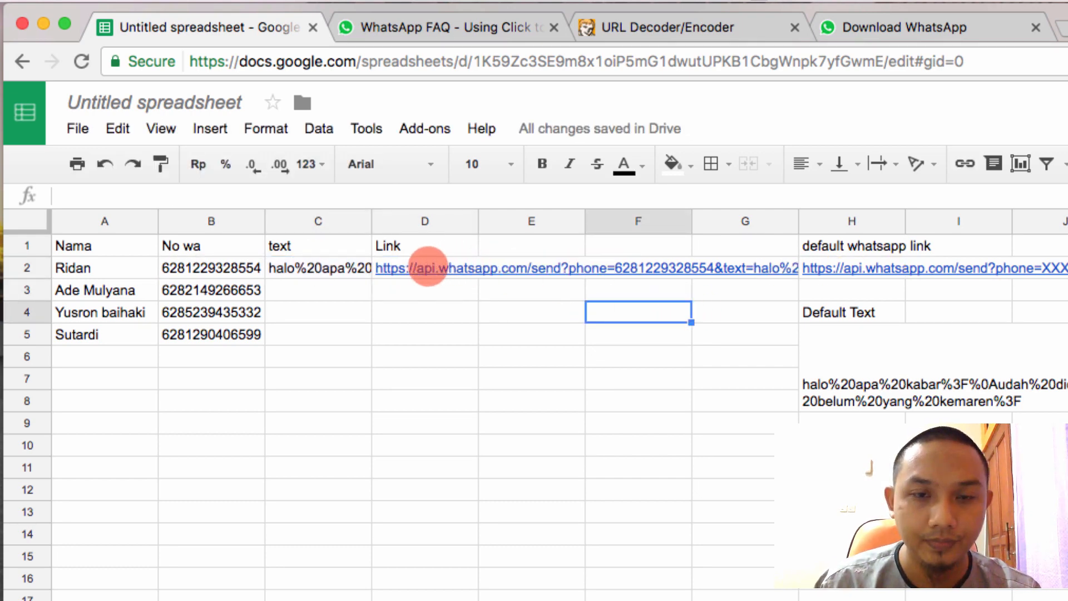
- Open the generated link in D2 to test its pre-filled chat in WhatsApp
{"action": "left_click", "coordinate": [428, 267]}
{"action": "left_click", "coordinate": [423, 241]}
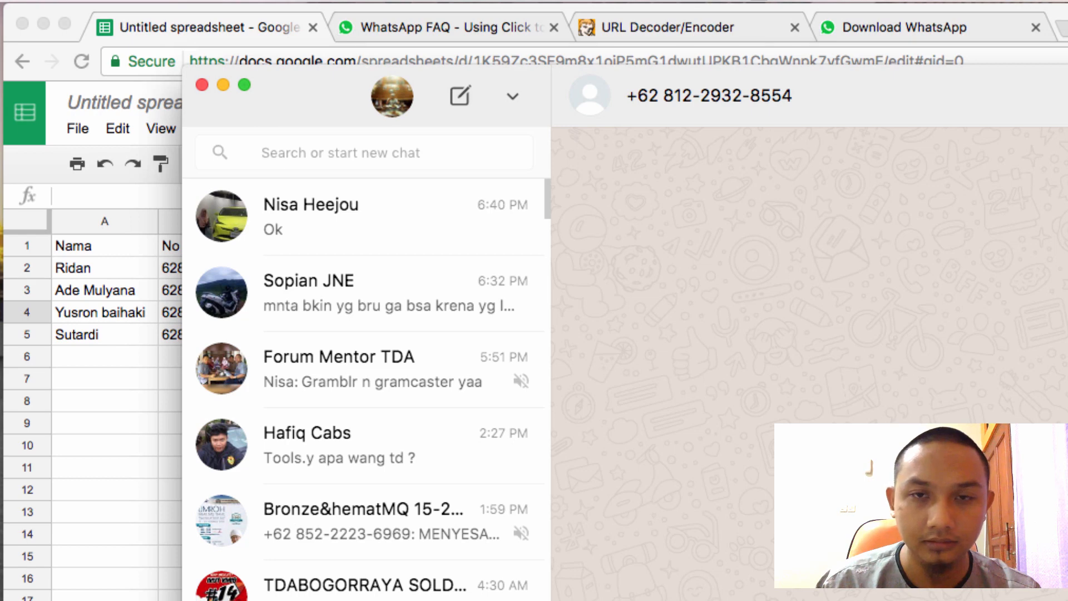
{"action": "key", "text": "super+Tab"}
{"action": "mouse_move", "coordinate": [429, 277]}
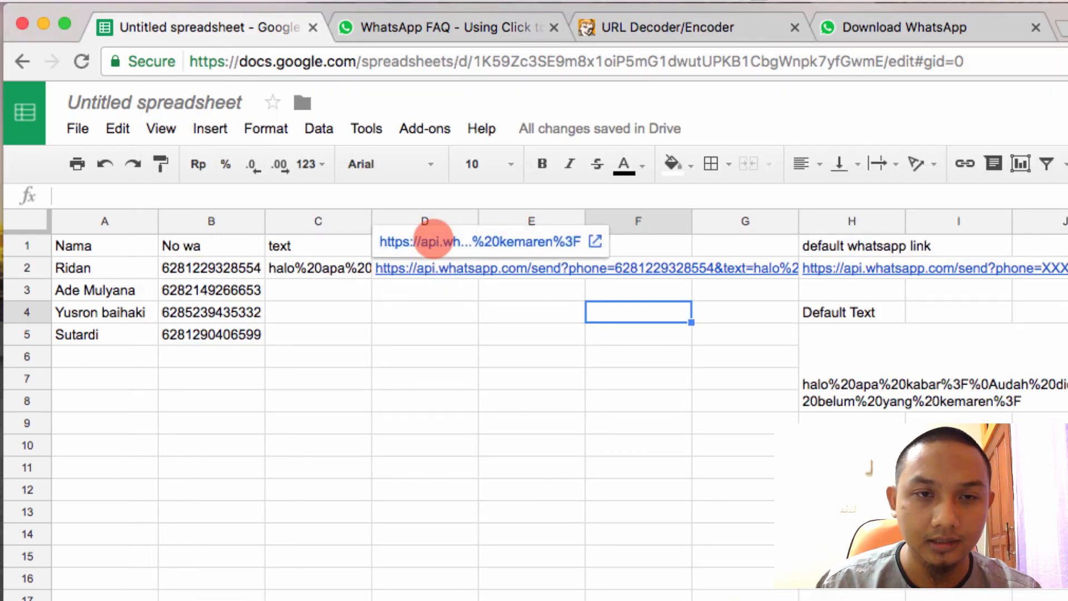
{"action": "left_click", "coordinate": [433, 241]}
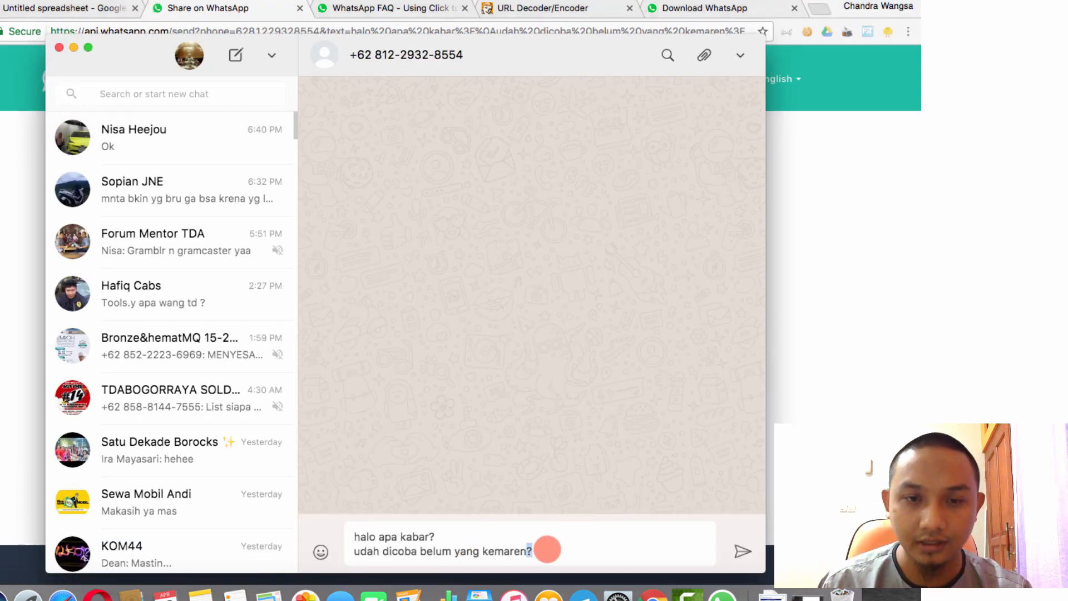
- Delete the pre-filled message from the WhatsApp chat and return to the spreadsheet
{"action": "key", "text": "shift+super+Left"}
{"action": "key", "text": "shift+Up"}
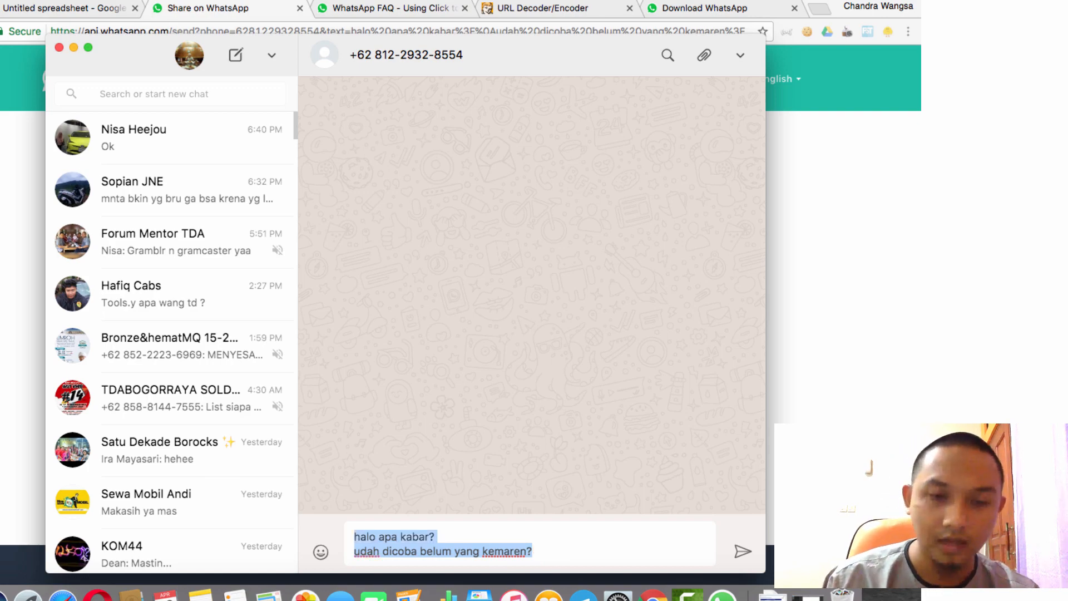
{"action": "key", "text": "BackSpace"}
{"action": "key", "text": "super+Tab"}
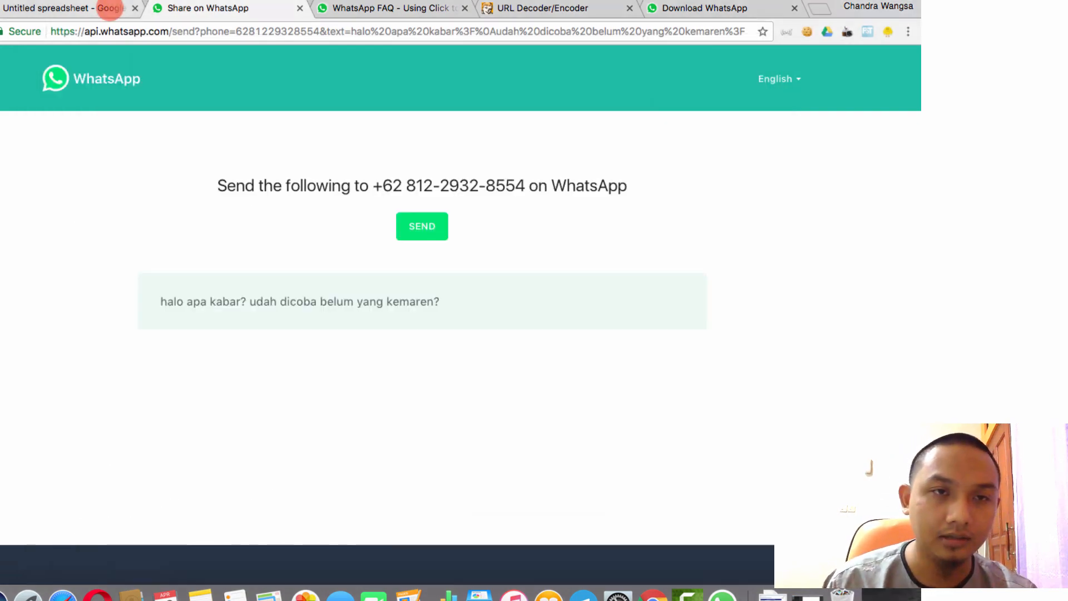
{"action": "left_click", "coordinate": [109, 8]}
{"action": "left_click", "coordinate": [294, 236]}
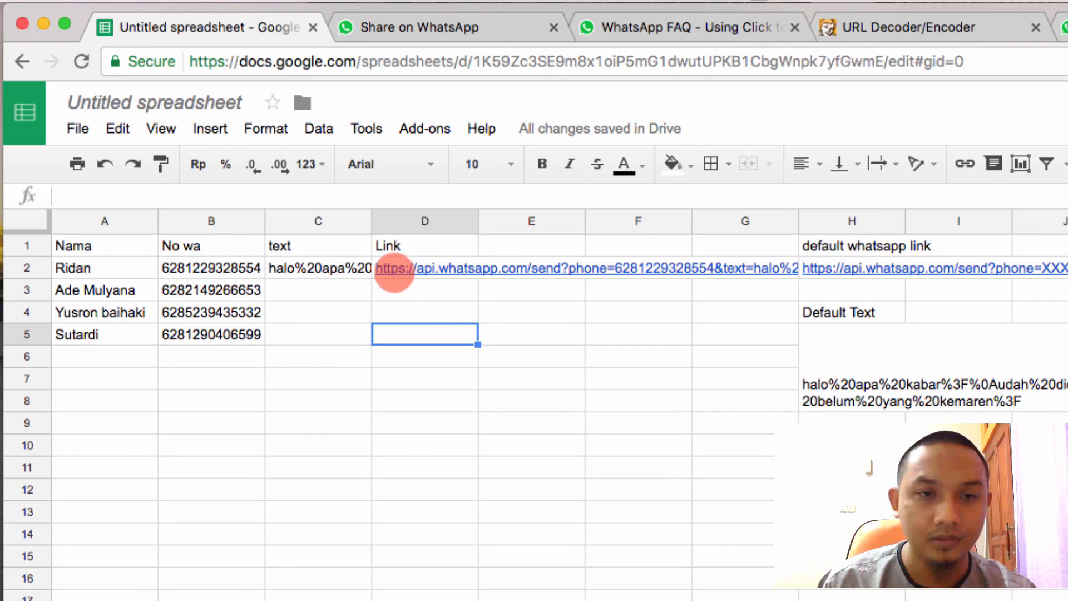
- Try to fill C2's formula down through C5
{"action": "left_click", "coordinate": [394, 270]}
{"action": "left_click", "coordinate": [333, 271]}
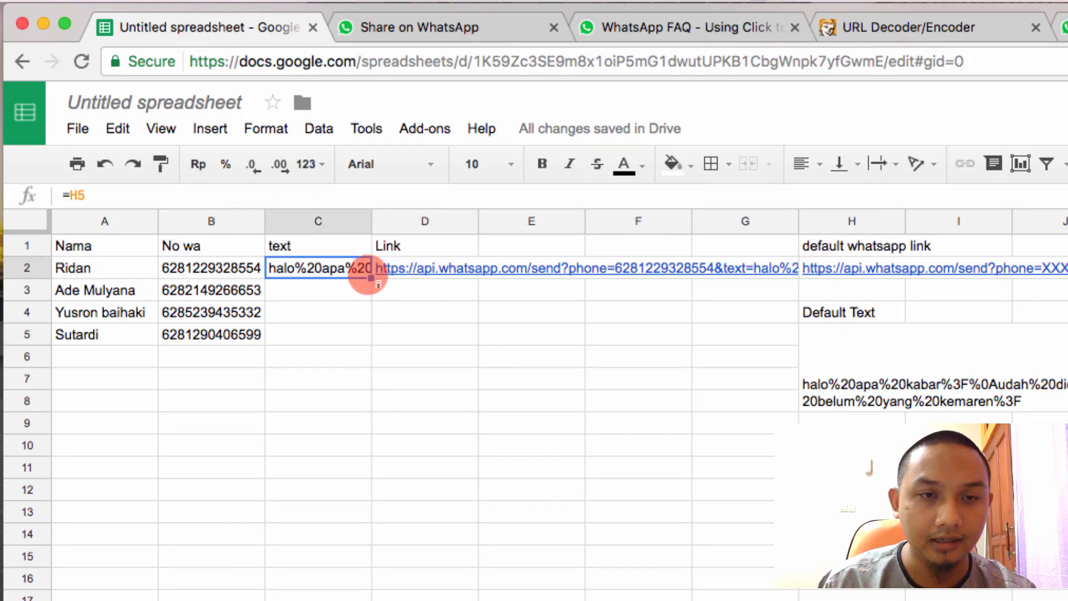
{"action": "left_click_drag", "start_coordinate": [370, 278], "coordinate": [369, 329]}
{"action": "left_click", "coordinate": [401, 327]}
- Compare the cell references in the text column's formulas from C2 downward
{"action": "left_click", "coordinate": [335, 295]}
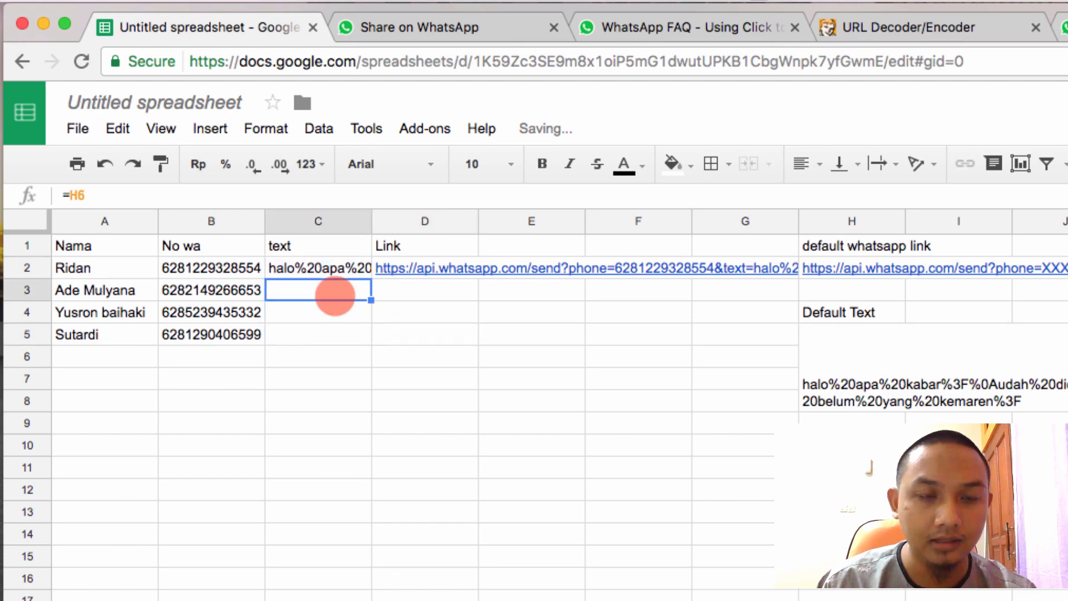
{"action": "key", "text": "Up"}
{"action": "key", "text": "Down"}
{"action": "key", "text": "Down"}
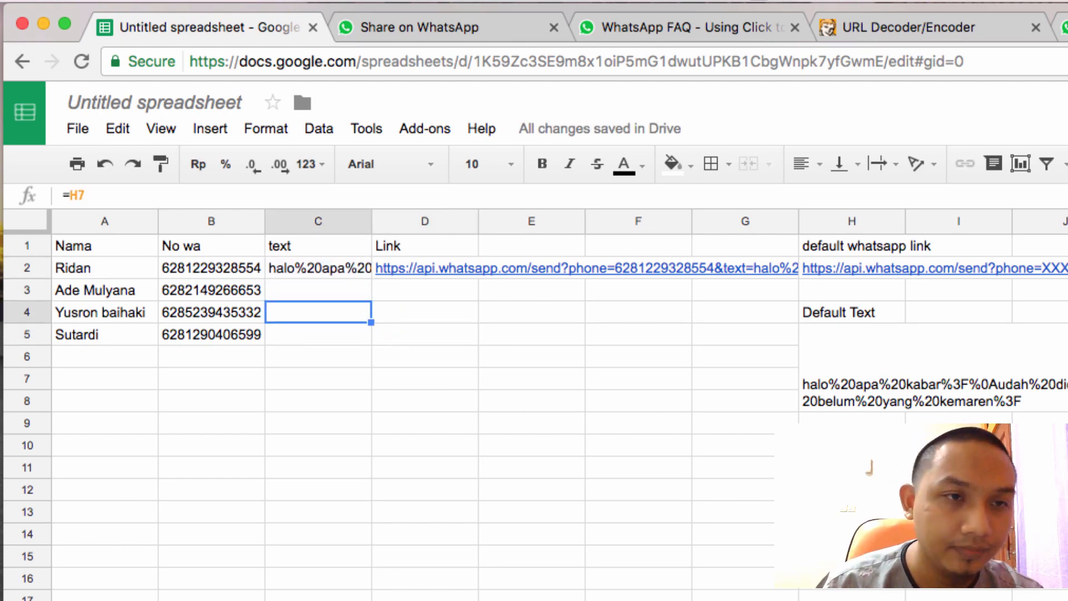
{"action": "key", "text": "Up"}
{"action": "key", "text": "Up"}
{"action": "key", "text": "Down"}
{"action": "key", "text": "Down"}
{"action": "key", "text": "Down"}
{"action": "key", "text": "Up"}
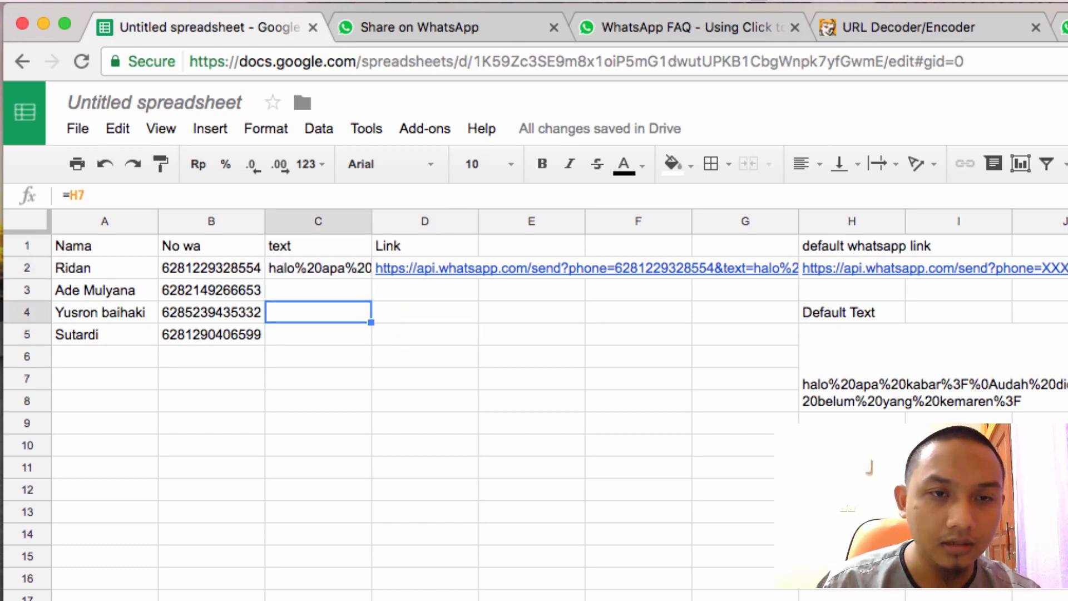
{"action": "key", "text": "Up"}
{"action": "key", "text": "Up"}
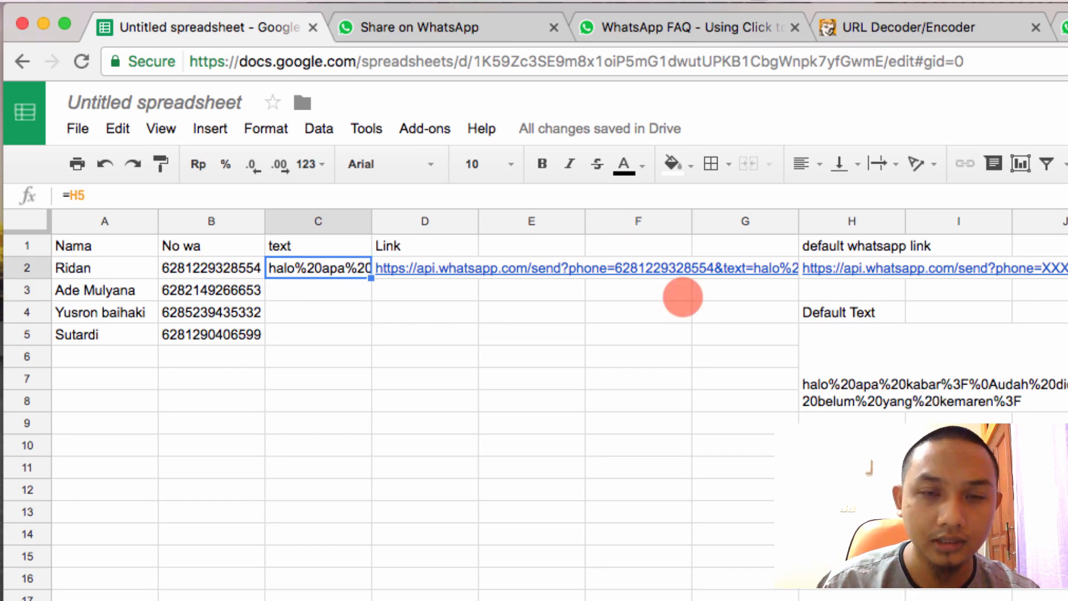
- Change C2's formula to =H$5 to lock the row, and fill it down through C5
{"action": "left_click", "coordinate": [76, 193]}
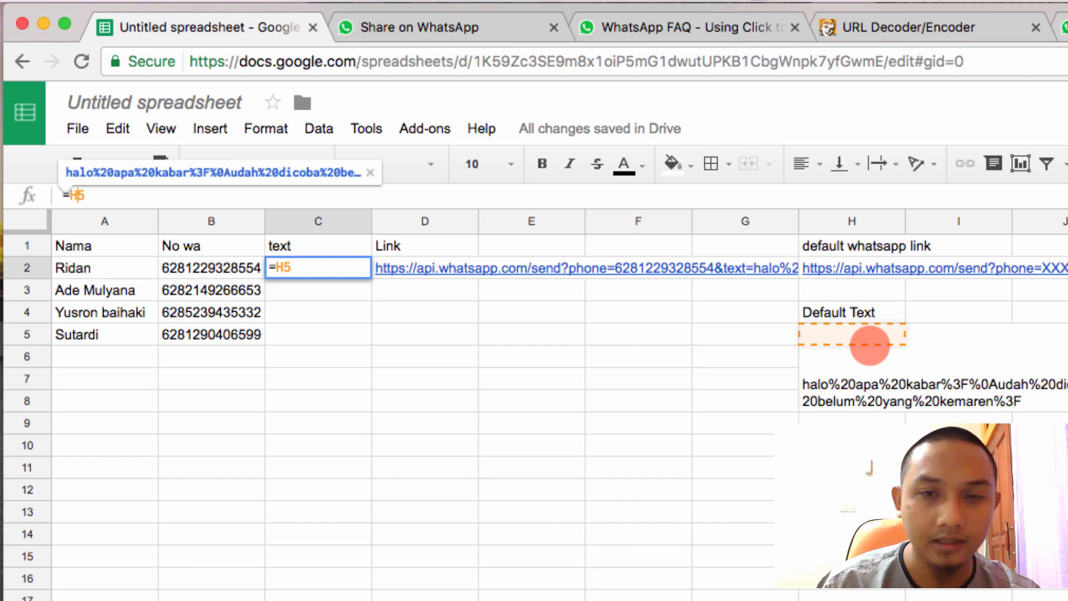
{"action": "type", "text": "$"}
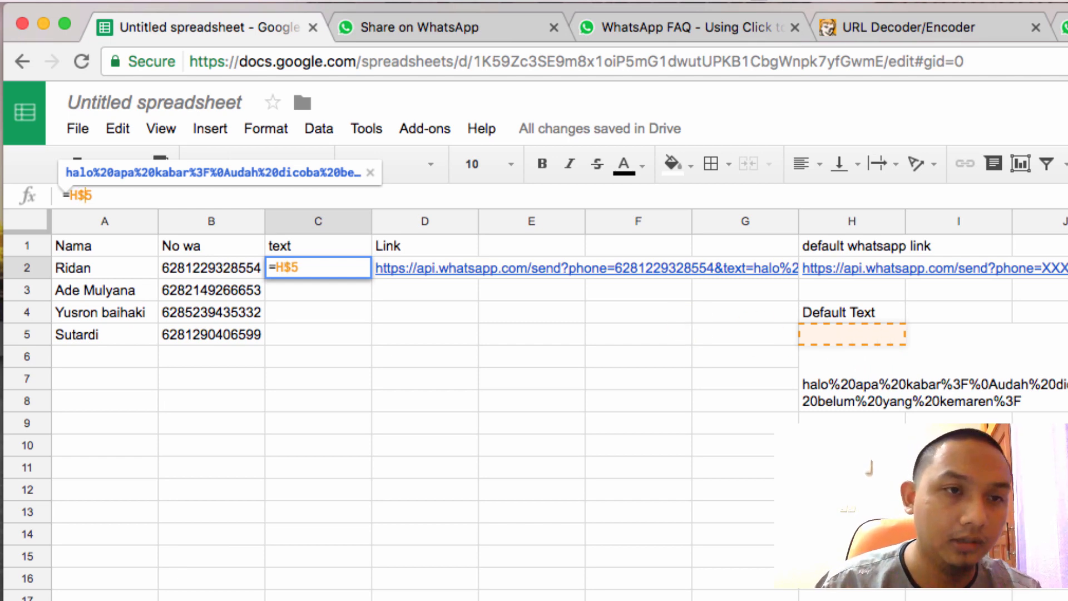
{"action": "key", "text": "Return"}
{"action": "key", "text": "Up"}
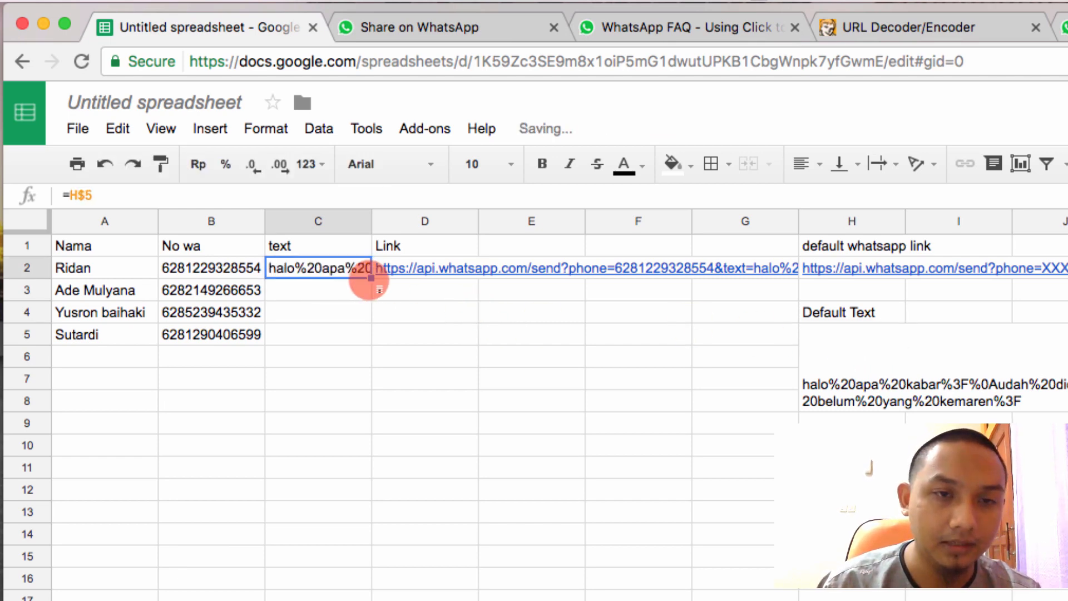
{"action": "left_click_drag", "start_coordinate": [372, 278], "coordinate": [367, 336]}
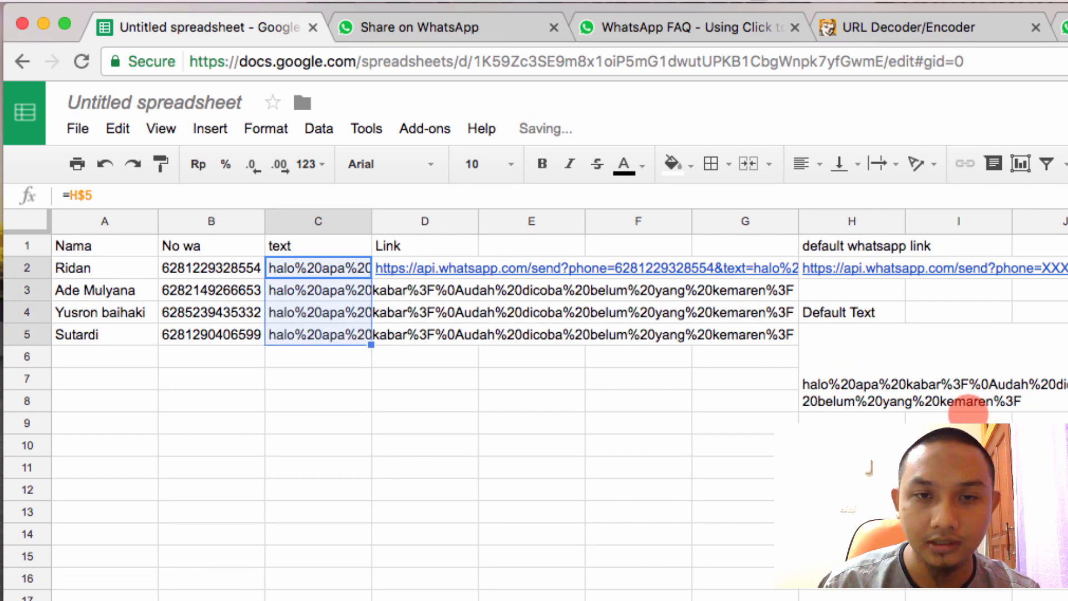
- Try to fill D2's link formula down through D5 and inspect the formula in D4
{"action": "left_click", "coordinate": [410, 271]}
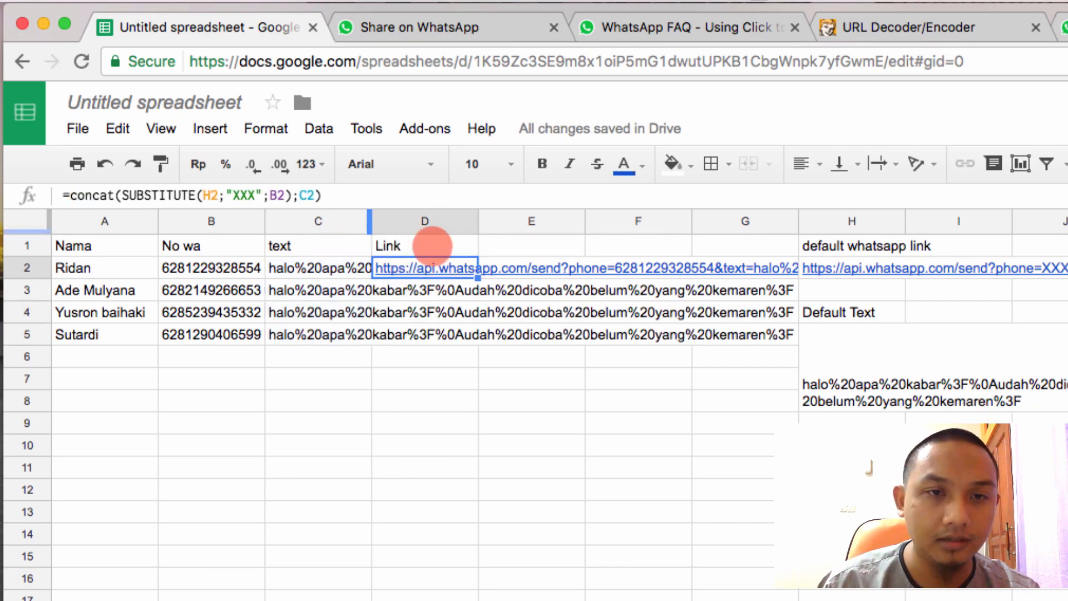
{"action": "left_click_drag", "start_coordinate": [478, 276], "coordinate": [468, 341]}
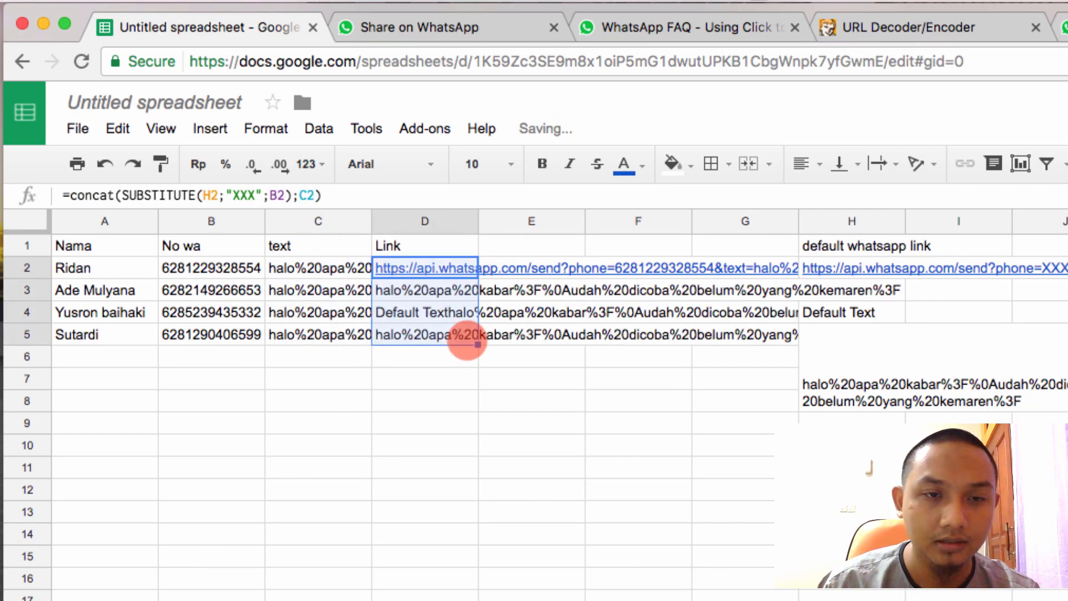
{"action": "left_click", "coordinate": [438, 312]}
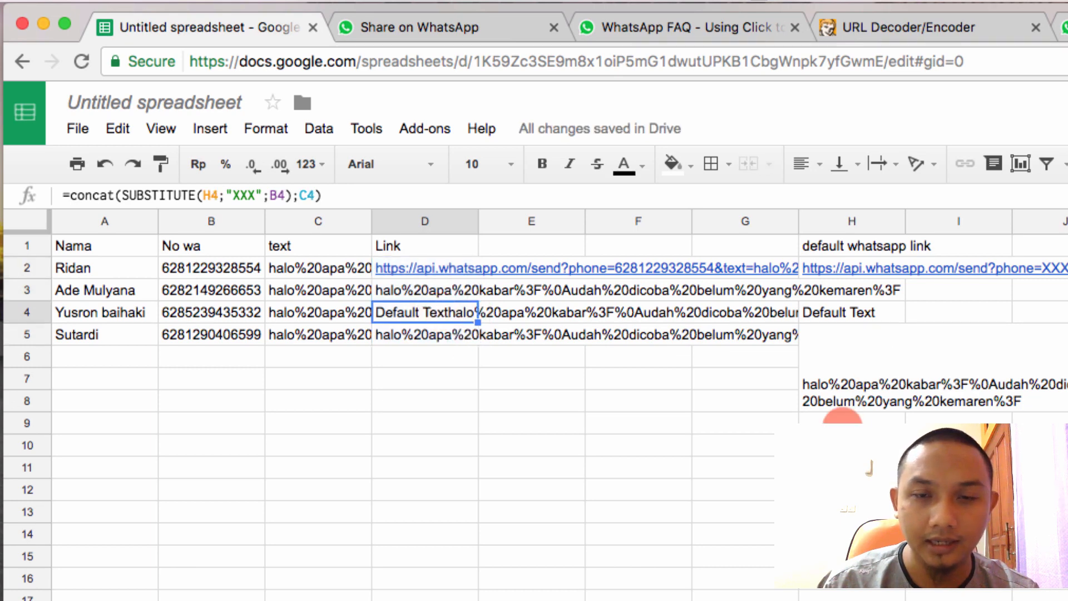
- Lock the default link's row in D2's formula: =concat(SUBSTITUTE(H$2;"XXX";B2);C2)
{"action": "left_click", "coordinate": [418, 267]}
{"action": "right_click", "coordinate": [419, 268]}
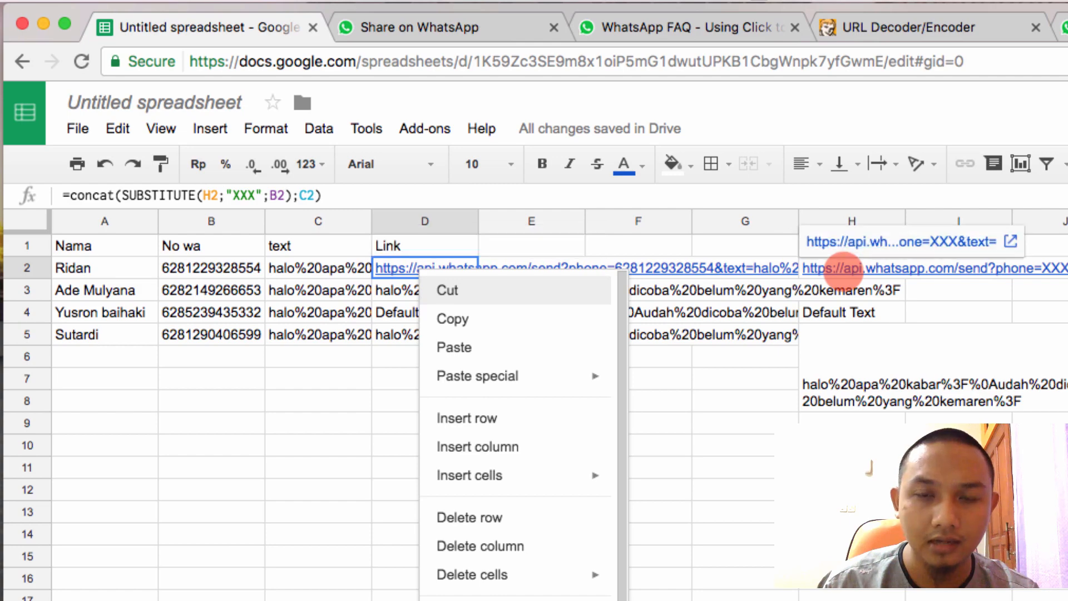
{"action": "left_click", "coordinate": [205, 195]}
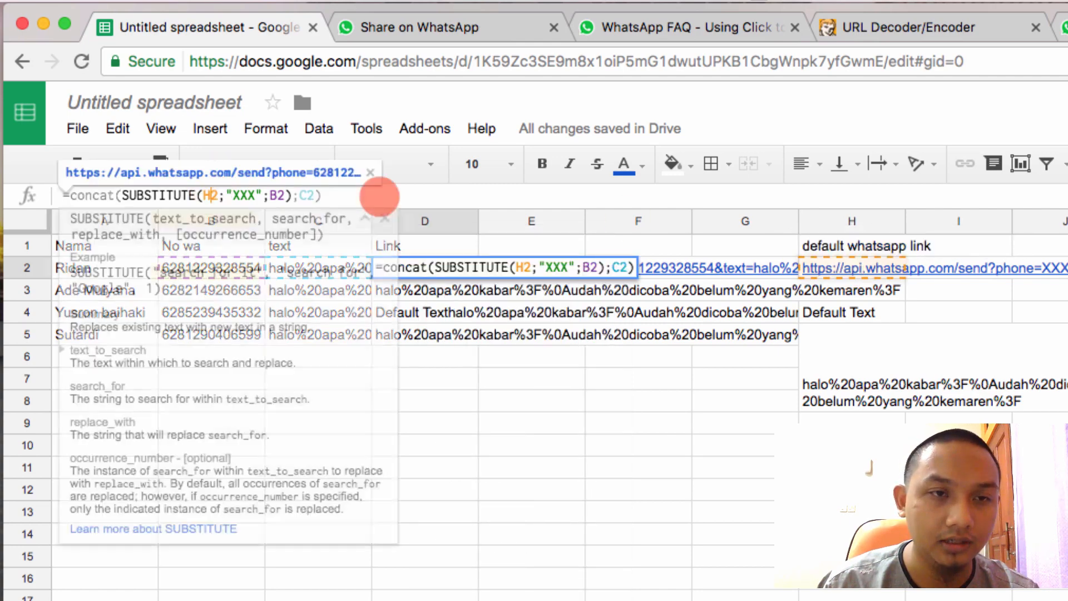
{"action": "type", "text": "$"}
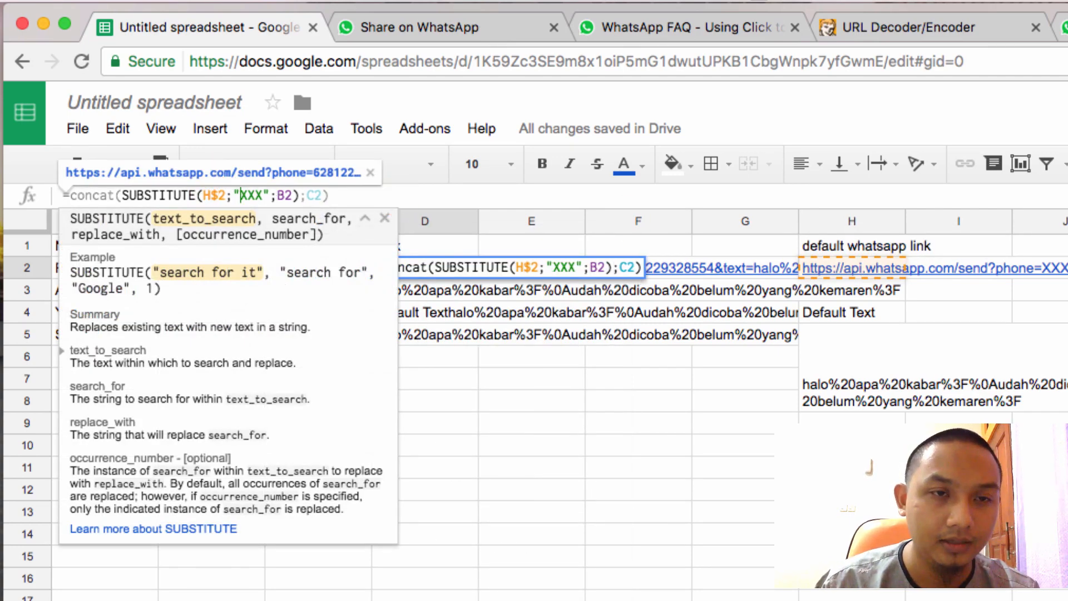
{"action": "key", "text": "End"}
{"action": "key", "text": "Return"}
- Fill D2's corrected link formula down through D5
{"action": "key", "text": "Up"}
{"action": "left_click", "coordinate": [477, 262]}
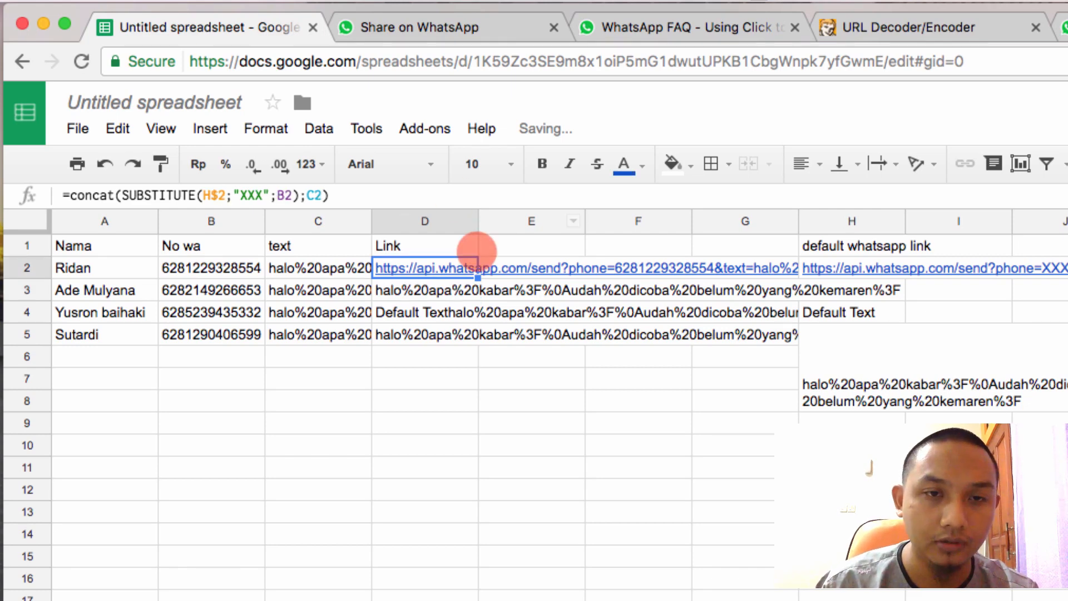
{"action": "left_click", "coordinate": [478, 268]}
{"action": "left_click_drag", "start_coordinate": [477, 277], "coordinate": [469, 351]}
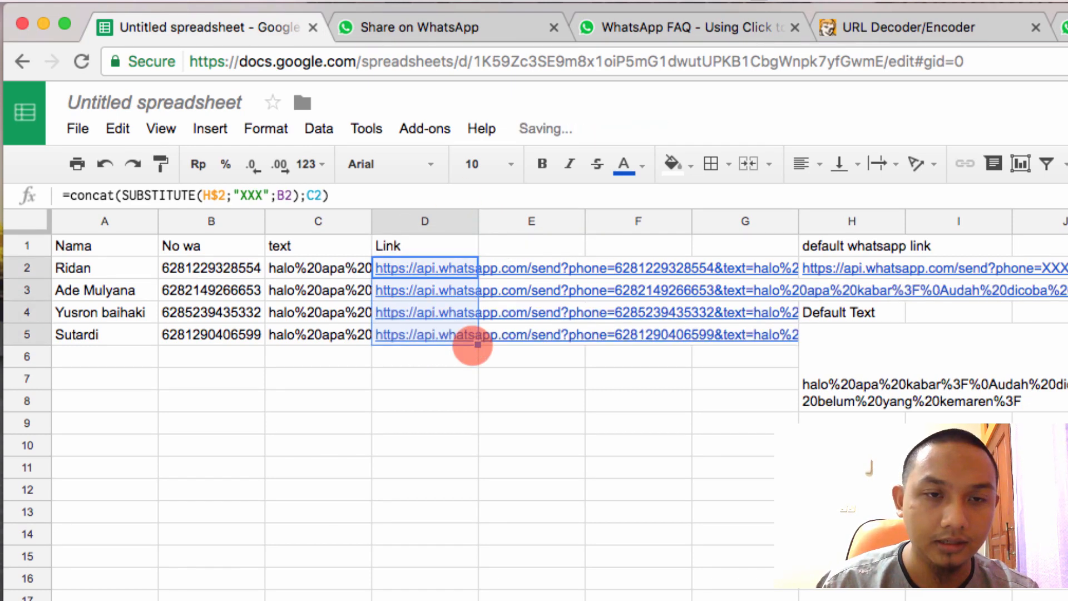
{"action": "left_click", "coordinate": [469, 360]}
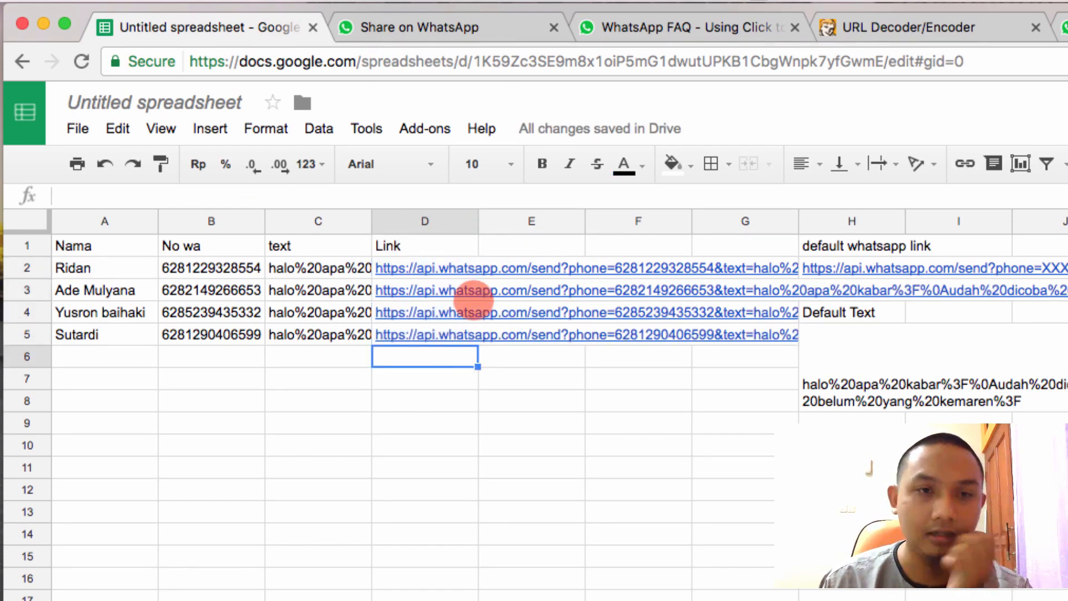
- Test the generated link in D3 in WhatsApp and return to the spreadsheet
{"action": "mouse_move", "coordinate": [470, 296]}
{"action": "left_click", "coordinate": [463, 264]}
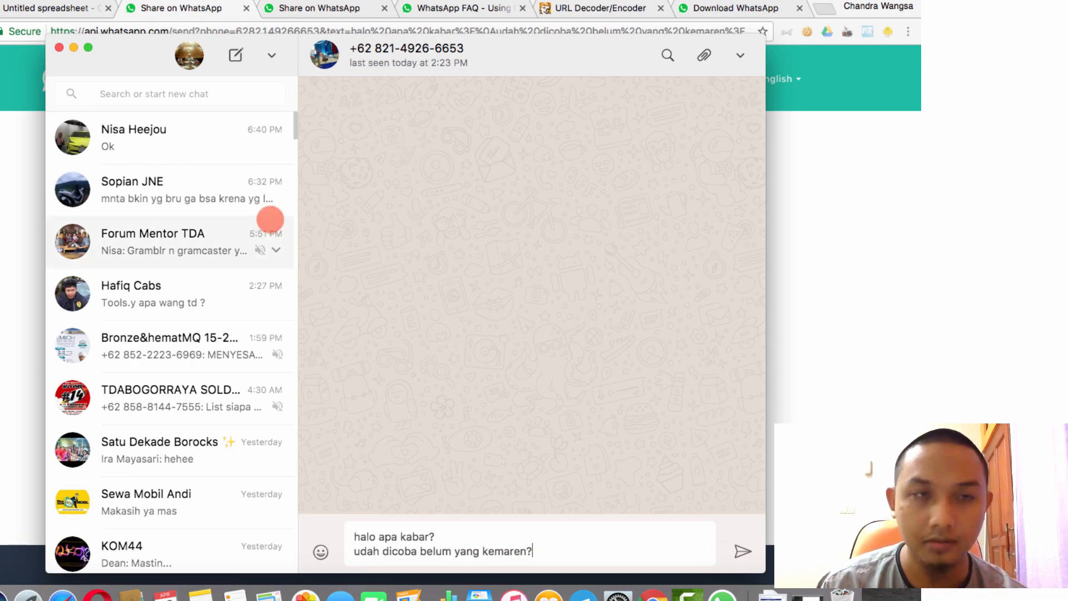
{"action": "left_click", "coordinate": [70, 9]}
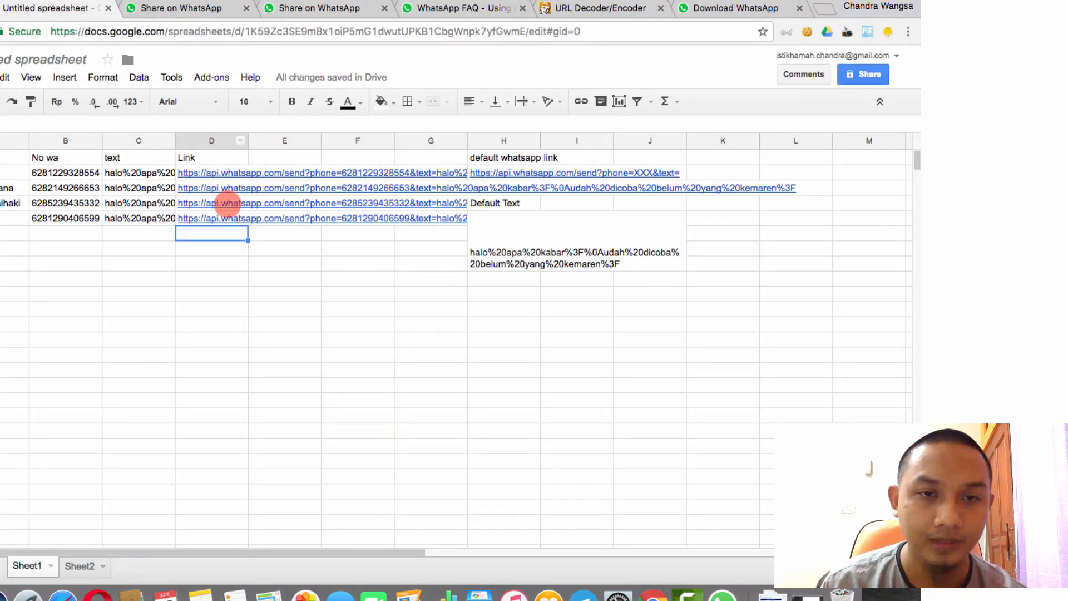
- Test the generated link in D4 in WhatsApp, clearing the pre-filled message before returning to the spreadsheet
{"action": "left_click", "coordinate": [228, 204]}
{"action": "left_click", "coordinate": [228, 183]}
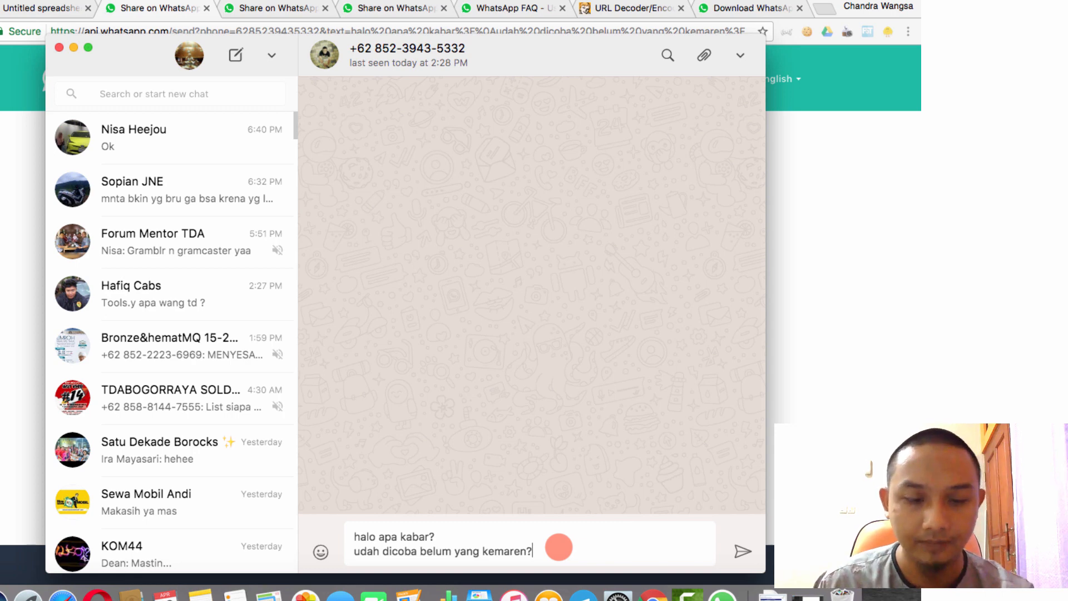
{"action": "key", "text": "super+a"}
{"action": "key", "text": "BackSpace"}
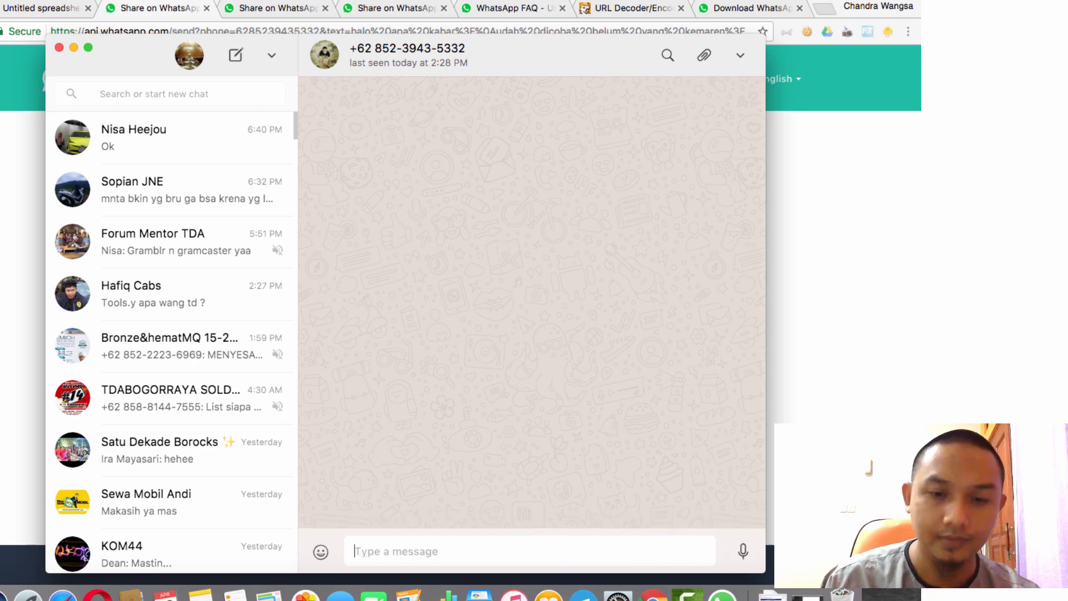
{"action": "key", "text": "super+h"}
{"action": "left_click", "coordinate": [25, 7]}
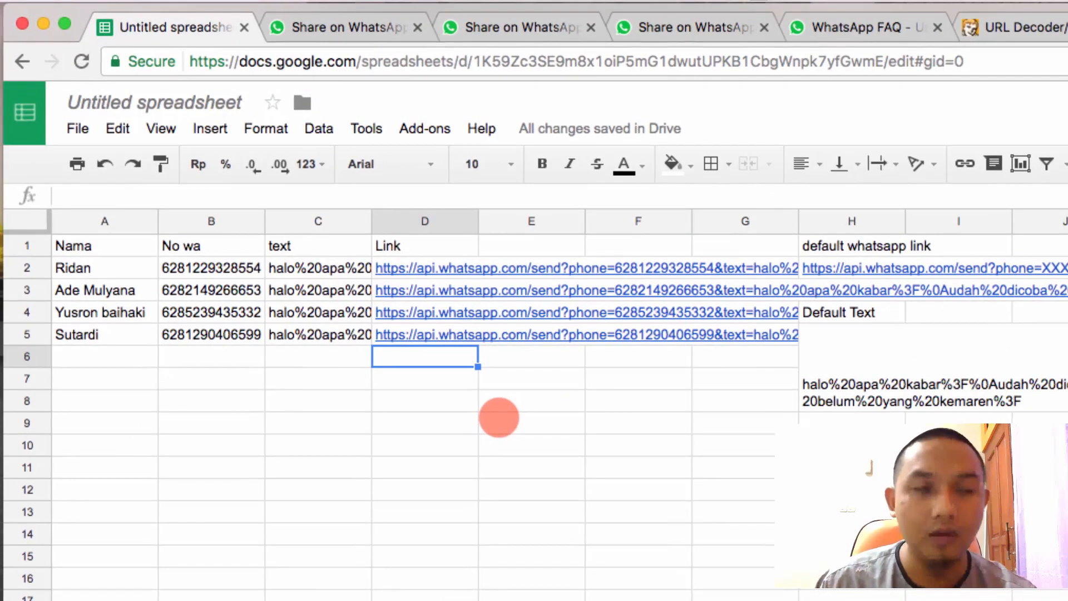
- Insert a column between Nama and No wa and give it the heading Nickname
{"action": "left_click", "coordinate": [415, 368]}
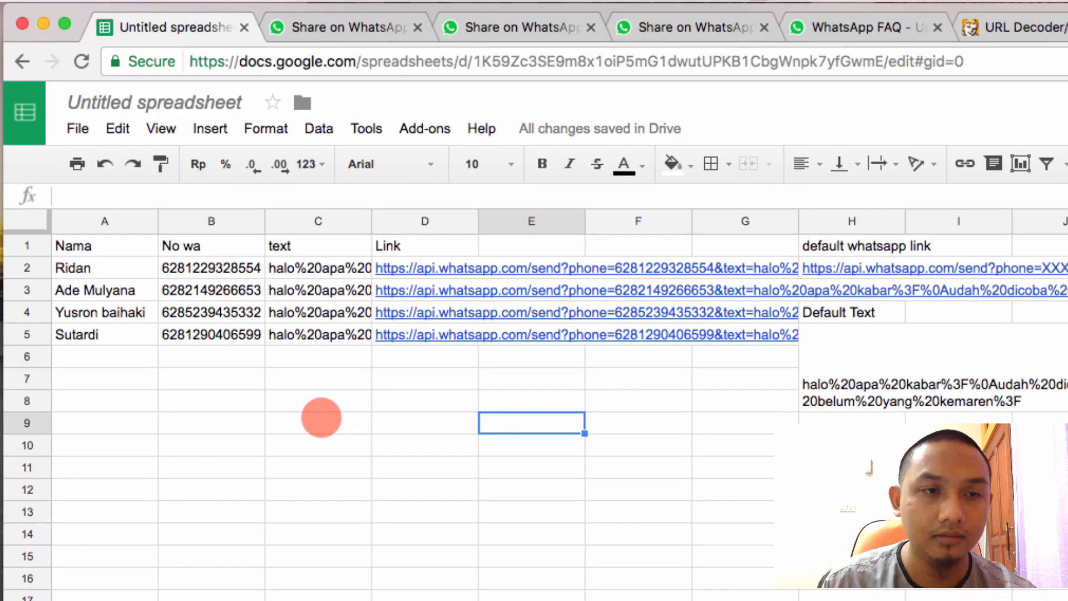
{"action": "left_click", "coordinate": [128, 272]}
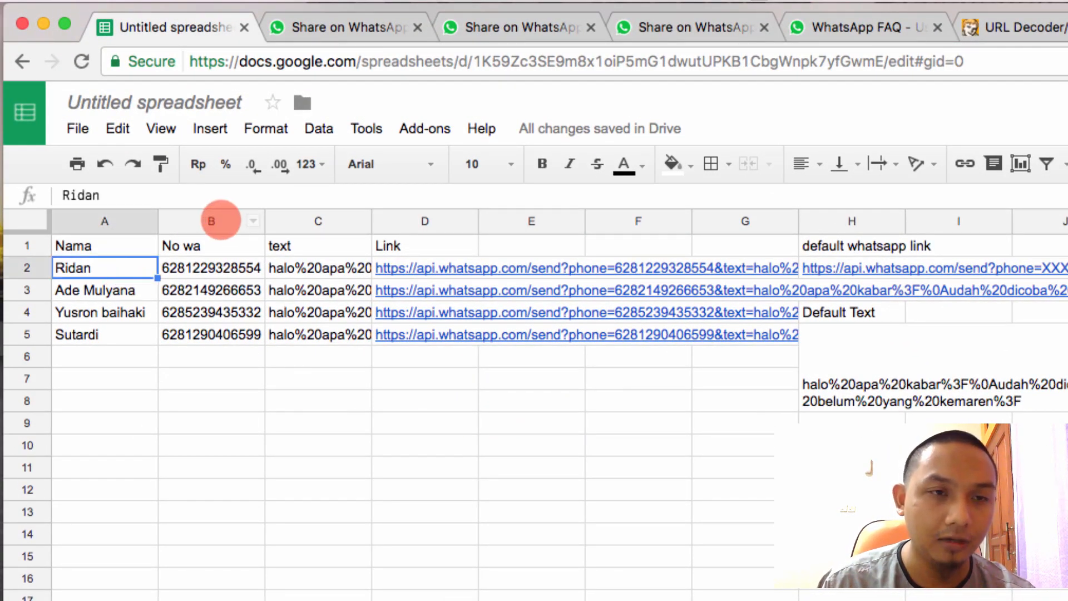
{"action": "left_click", "coordinate": [221, 221]}
{"action": "right_click", "coordinate": [221, 221]}
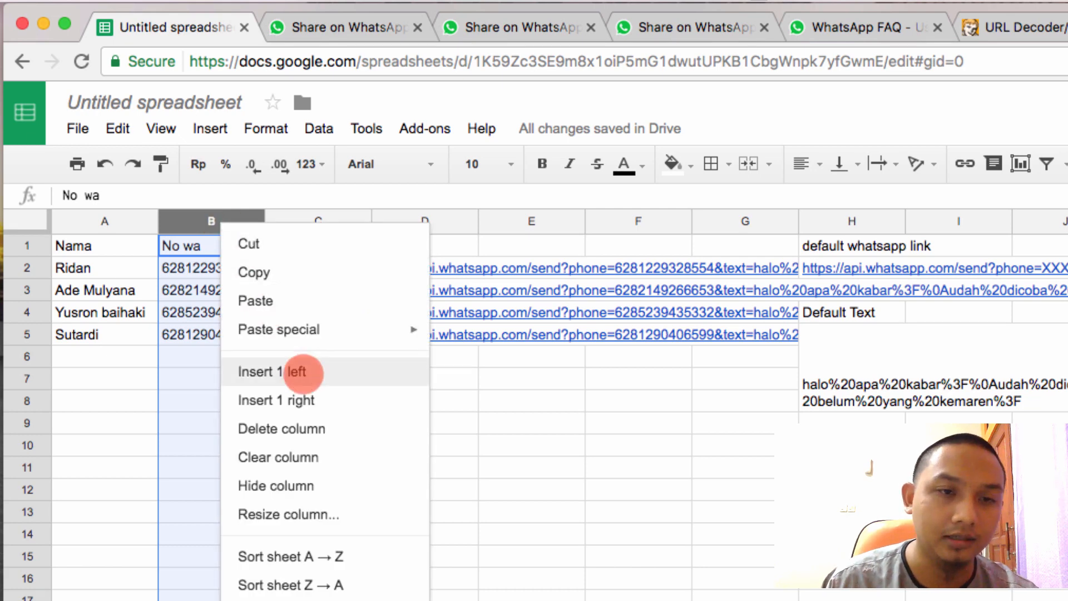
{"action": "left_click", "coordinate": [304, 372]}
{"action": "left_click", "coordinate": [205, 248]}
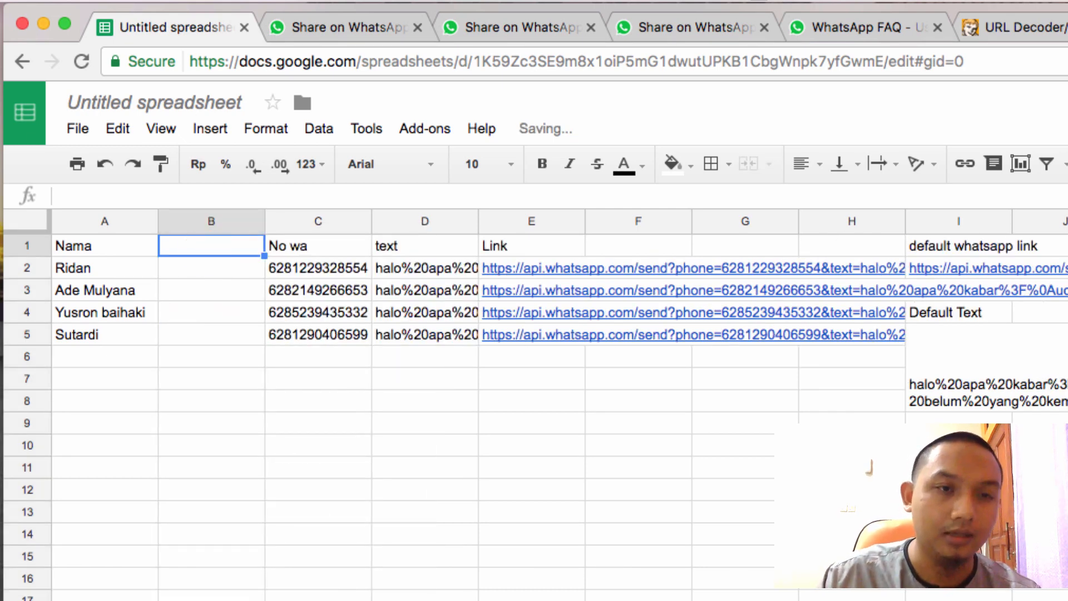
{"action": "type", "text": "Nickname"}
{"action": "key", "text": "Return"}
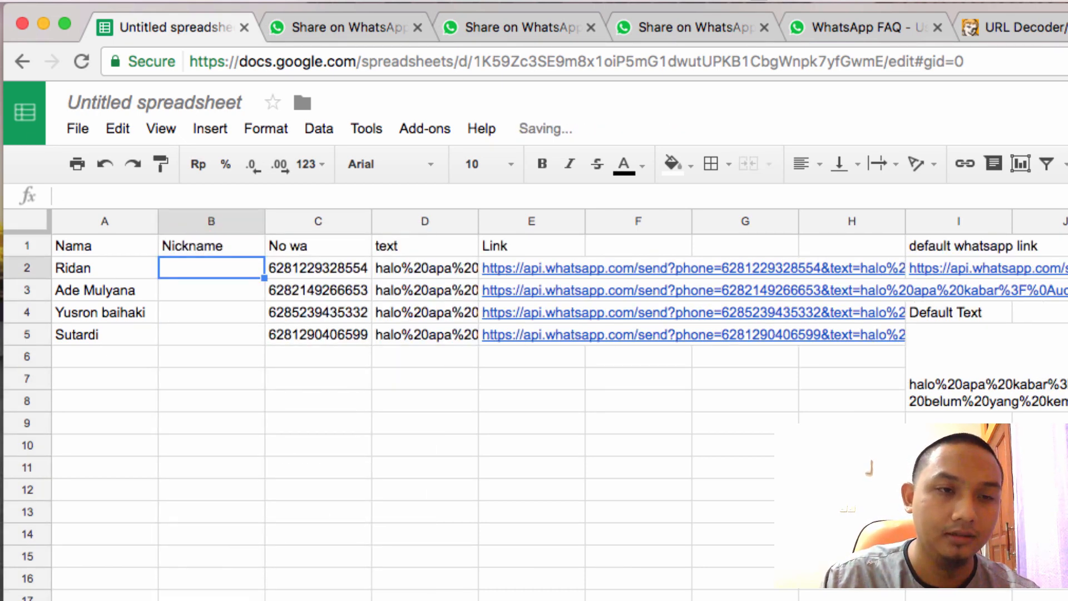
- Fill in the nickname of each of the four contacts in B2 through B5
{"action": "type", "text": "Idan"}
{"action": "key", "text": "Return"}
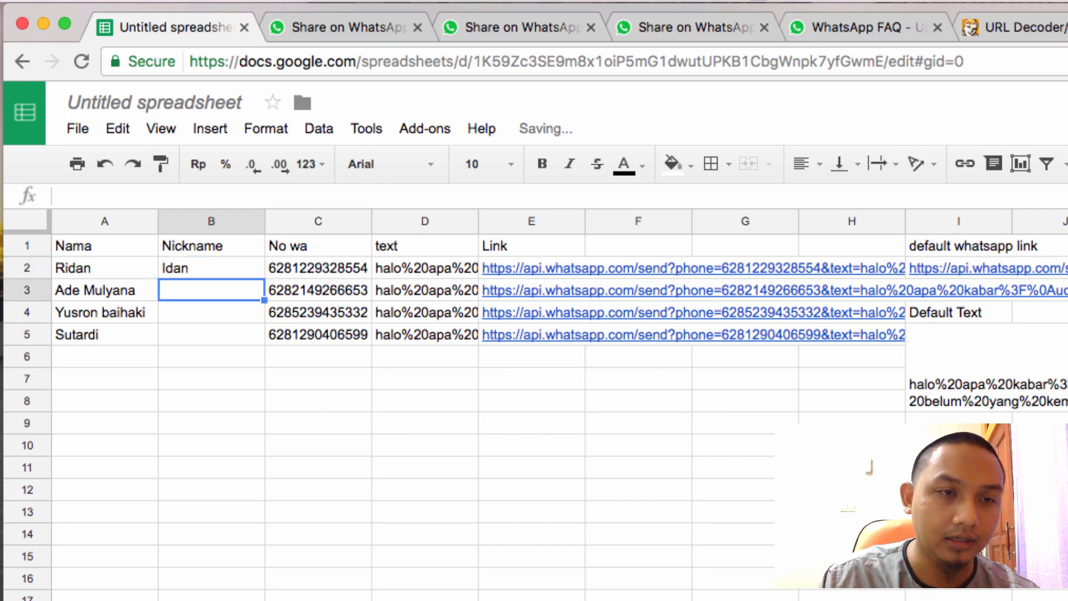
{"action": "type", "text": "Mulya"}
{"action": "key", "text": "Return"}
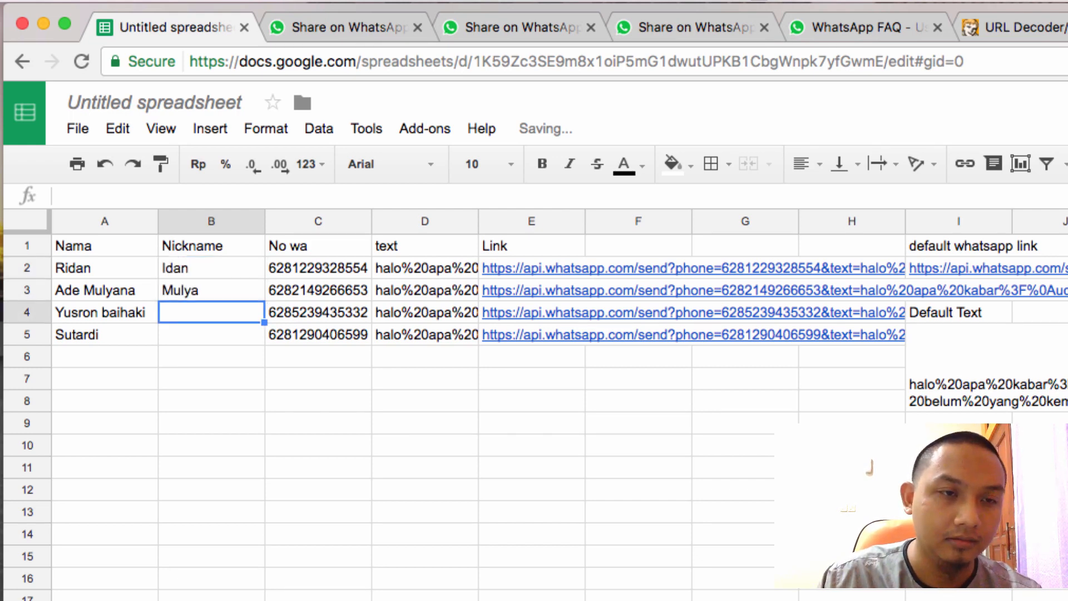
{"action": "type", "text": "Usron"}
{"action": "key", "text": "Return"}
{"action": "type", "text": "Ta"}
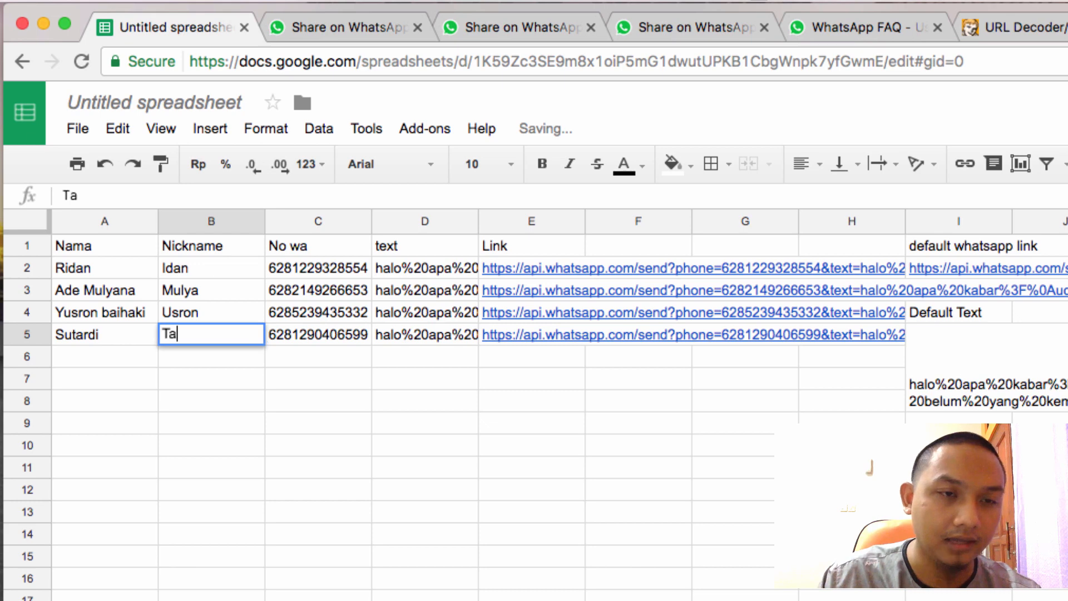
{"action": "type", "text": "rdi"}
{"action": "key", "text": "Return"}
- Examine how the link, default text and text column cells refer to each other
{"action": "key", "text": "Up"}
{"action": "key", "text": "Right"}
{"action": "key", "text": "Right"}
{"action": "key", "text": "Right"}
{"action": "key", "text": "Right"}
{"action": "key", "text": "Right"}
{"action": "key", "text": "Right"}
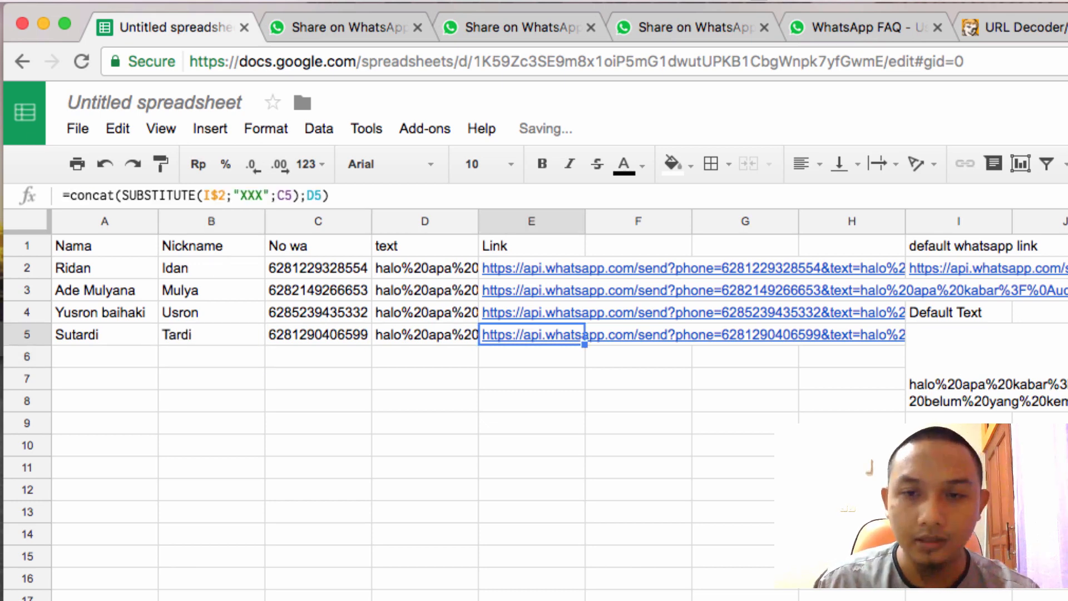
{"action": "key", "text": "Right"}
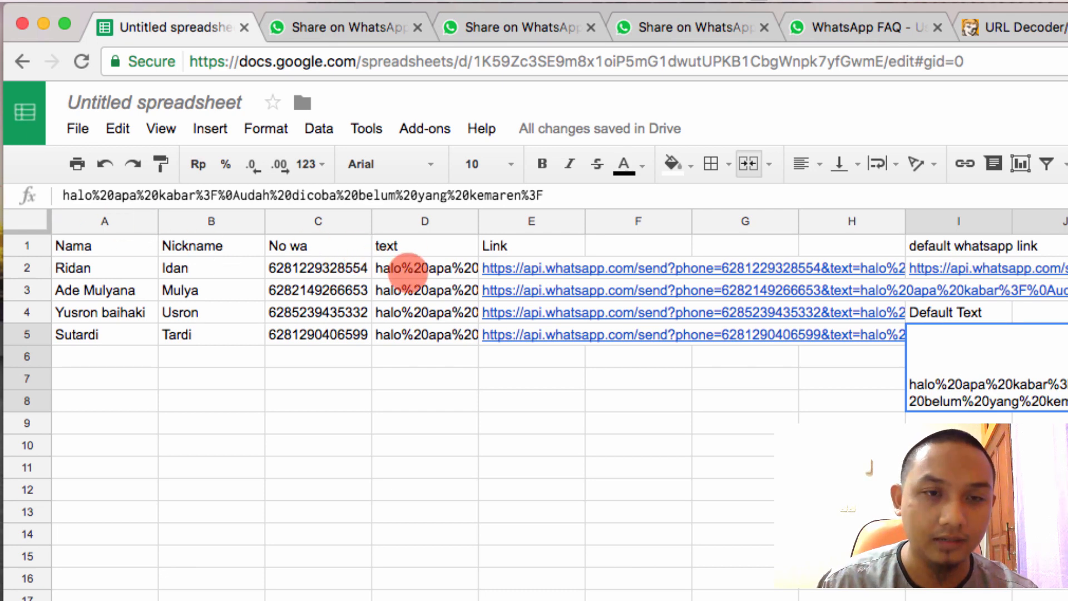
{"action": "left_click", "coordinate": [408, 269]}
{"action": "key", "text": "Down"}
{"action": "key", "text": "Down"}
{"action": "key", "text": "Down"}
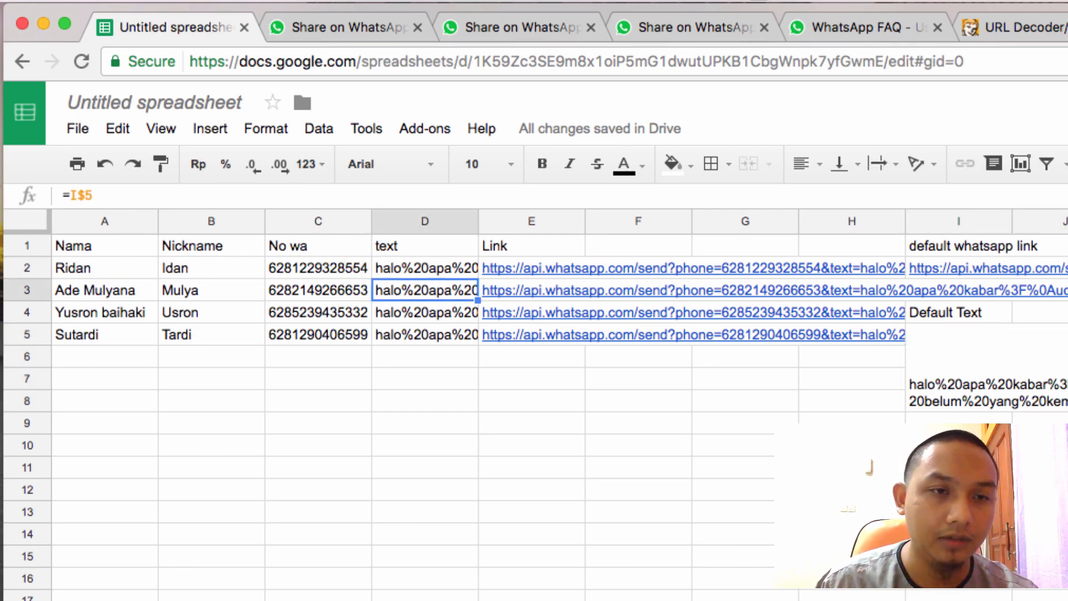
{"action": "key", "text": "Up"}
{"action": "key", "text": "Up"}
{"action": "key", "text": "Up"}
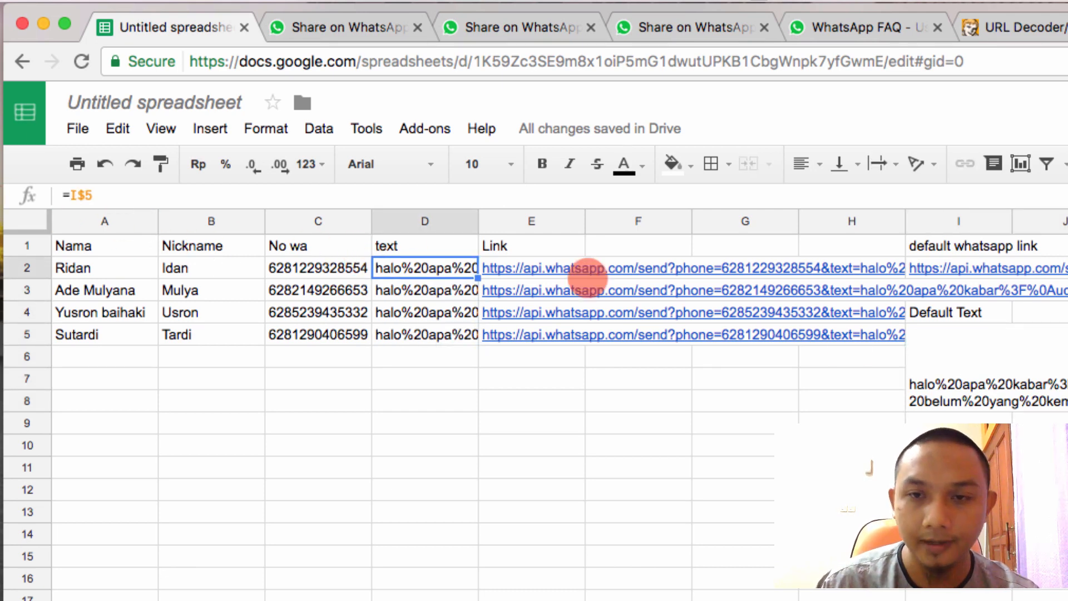
- Switch to the URL Decoder/Encoder, decode the default message and add the placeholder ZZZ after "kabar" and after "kemaren", before each question mark
{"action": "left_click", "coordinate": [982, 355]}
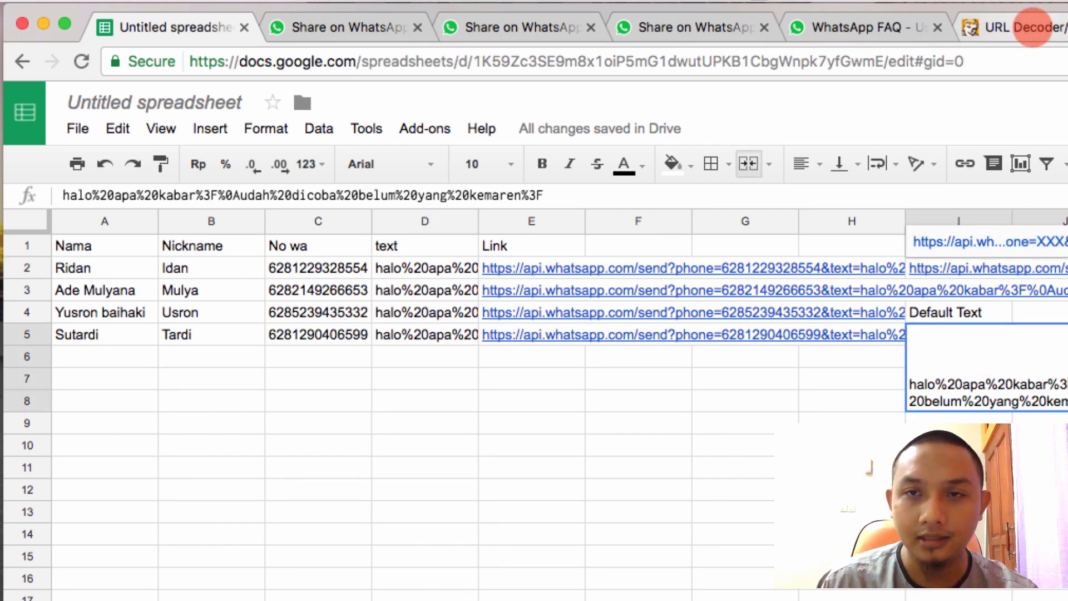
{"action": "right_click", "coordinate": [999, 25]}
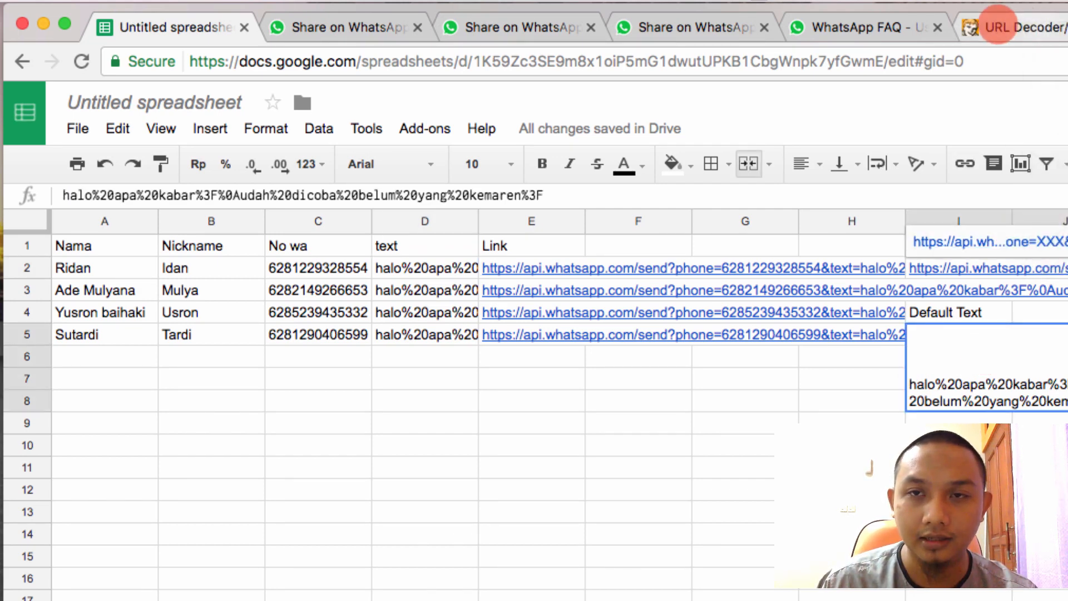
{"action": "left_click", "coordinate": [999, 25]}
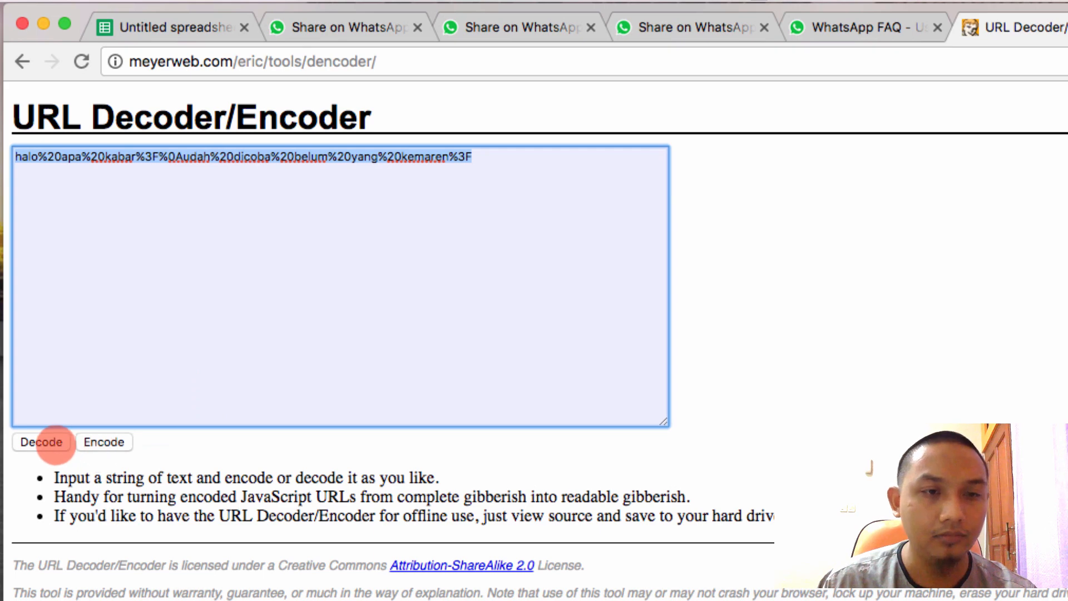
{"action": "left_click", "coordinate": [41, 442]}
{"action": "left_click", "coordinate": [133, 159]}
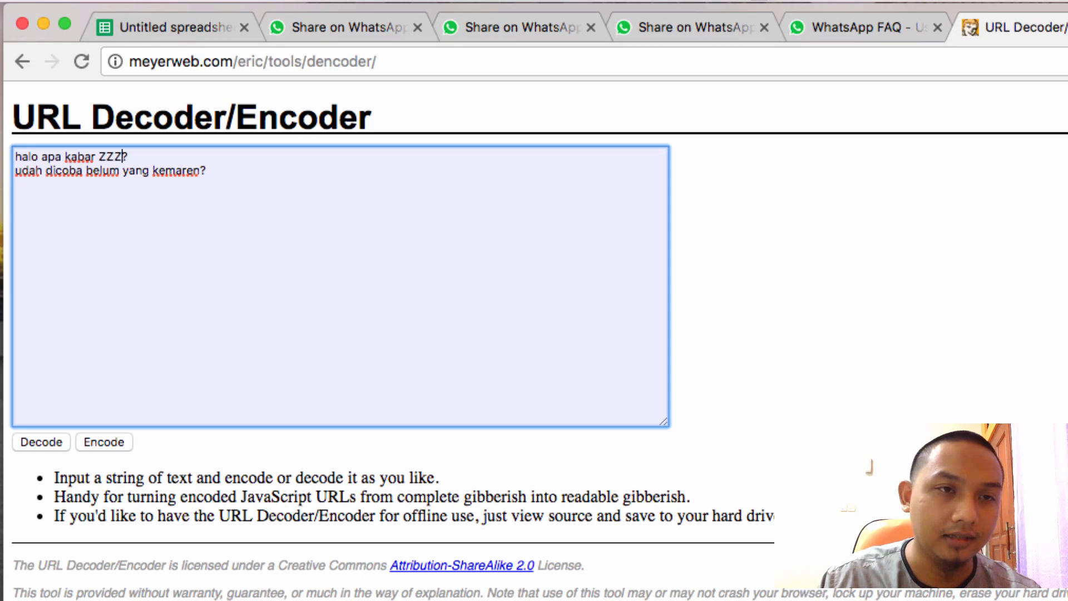
{"action": "left_click", "coordinate": [191, 174]}
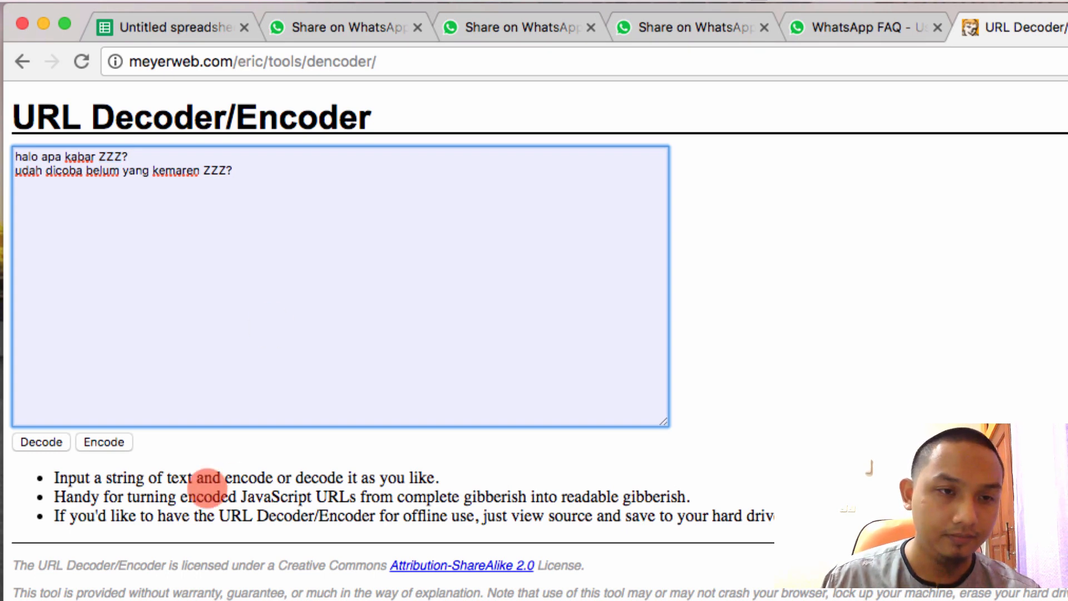
- Encode the message containing the ZZZ placeholders and copy the whole encoded text
{"action": "left_click", "coordinate": [92, 442]}
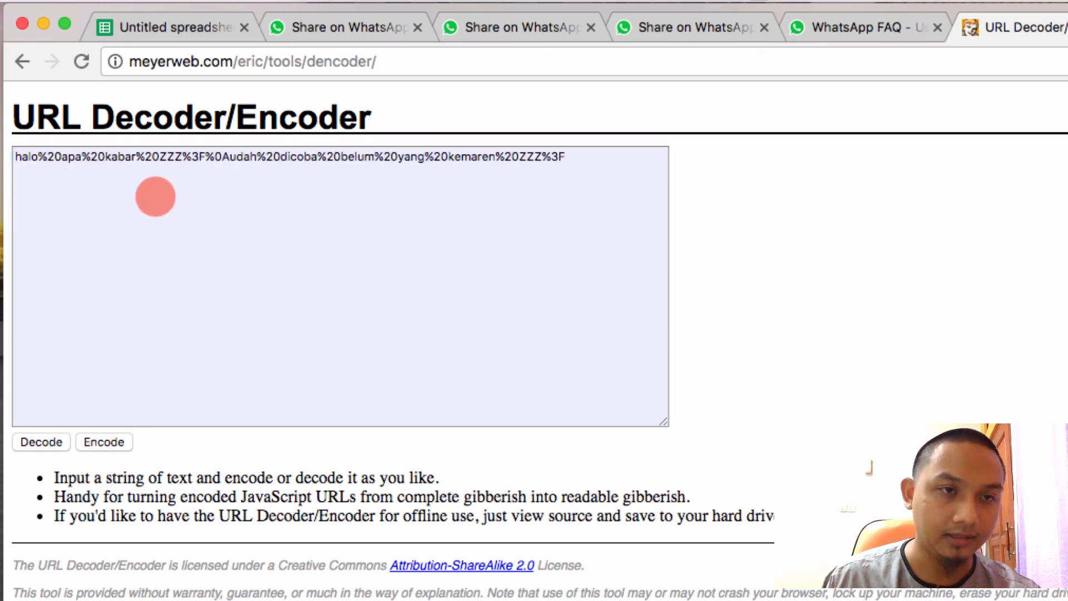
{"action": "left_click", "coordinate": [144, 157]}
{"action": "key", "text": "super+a"}
{"action": "key", "text": "super+c"}
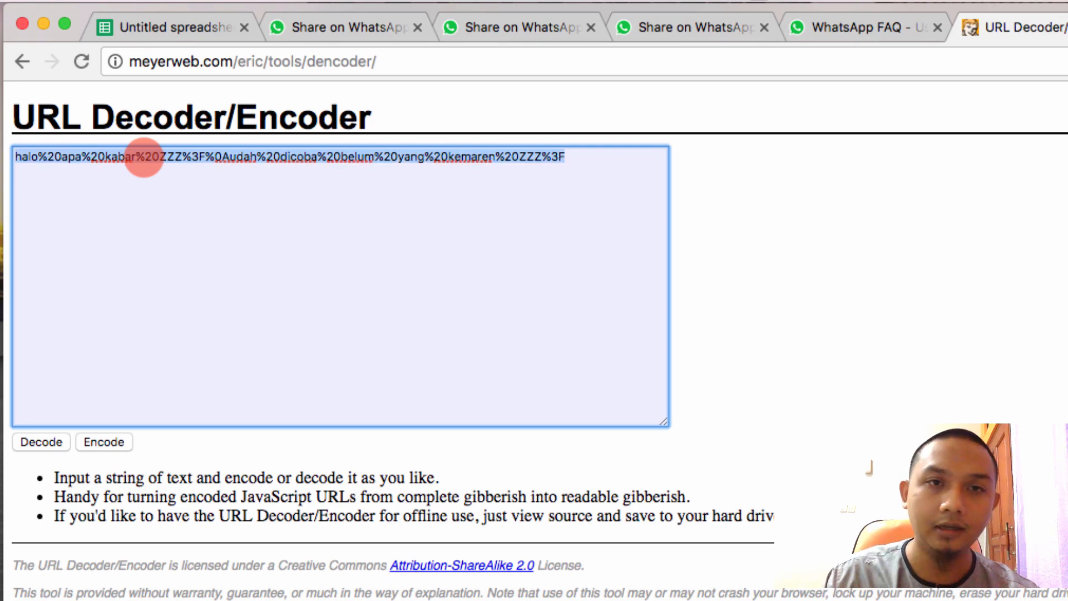
- Return to the spreadsheet and replace the Default Text in I5 with the copied encoded message
{"action": "left_click", "coordinate": [200, 27]}
{"action": "left_click", "coordinate": [987, 356]}
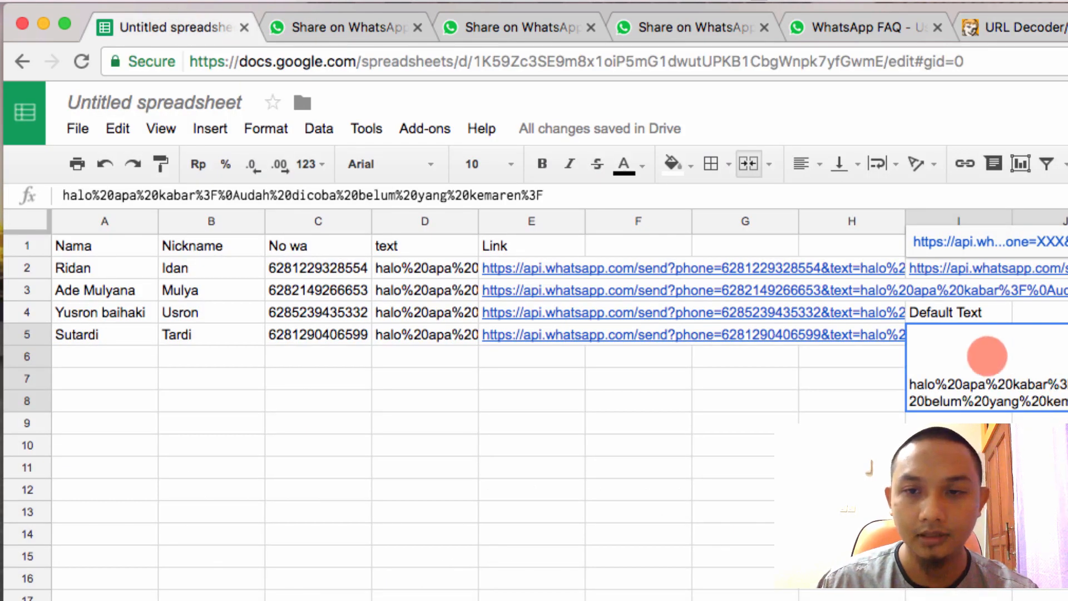
{"action": "key", "text": "super+v"}
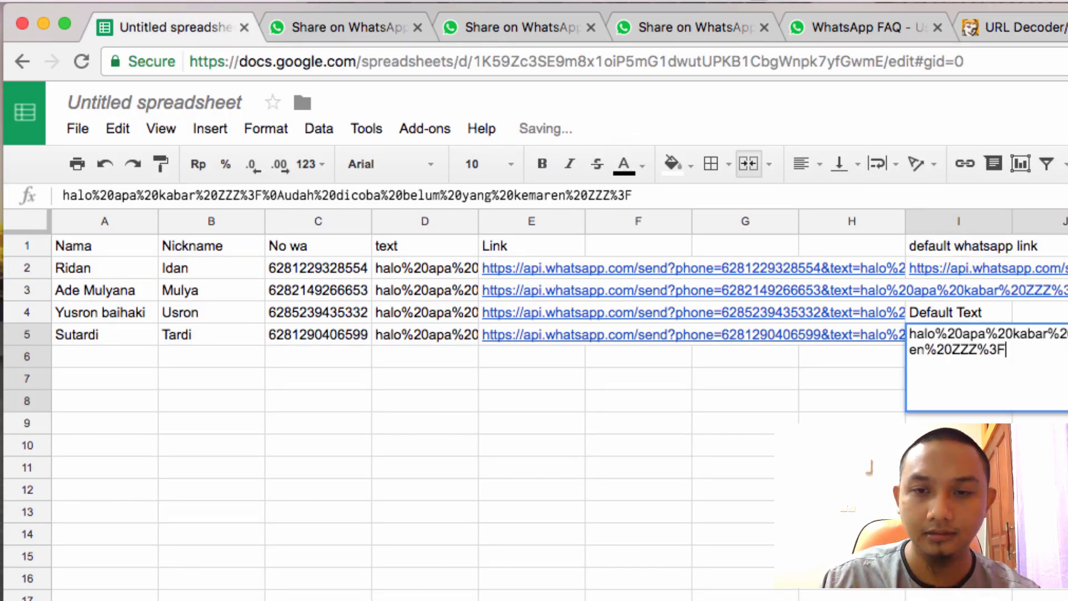
{"action": "left_click", "coordinate": [1046, 511]}
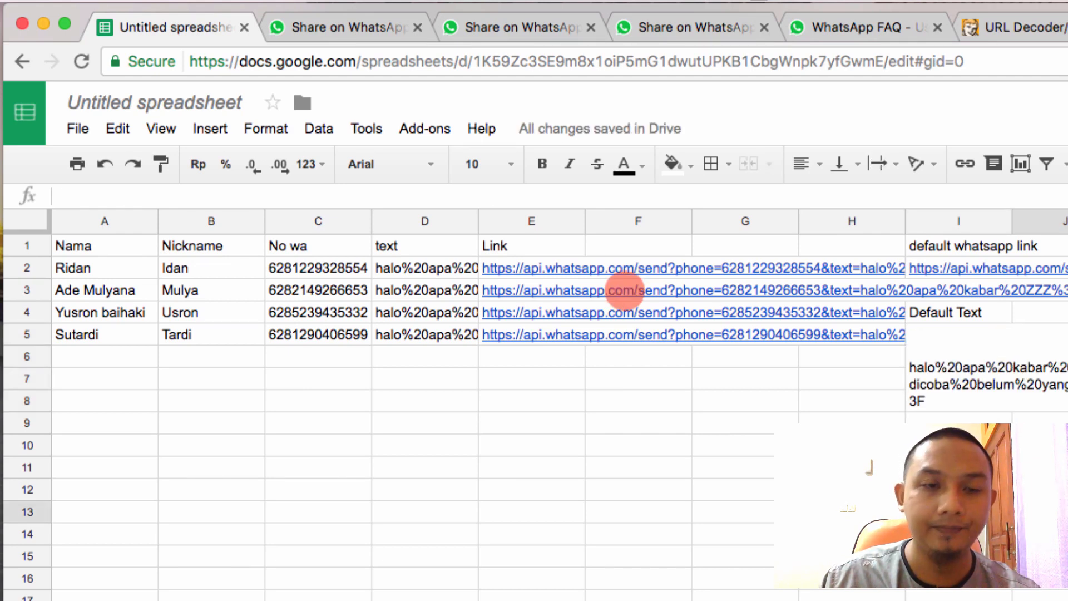
{"action": "left_click", "coordinate": [988, 358]}
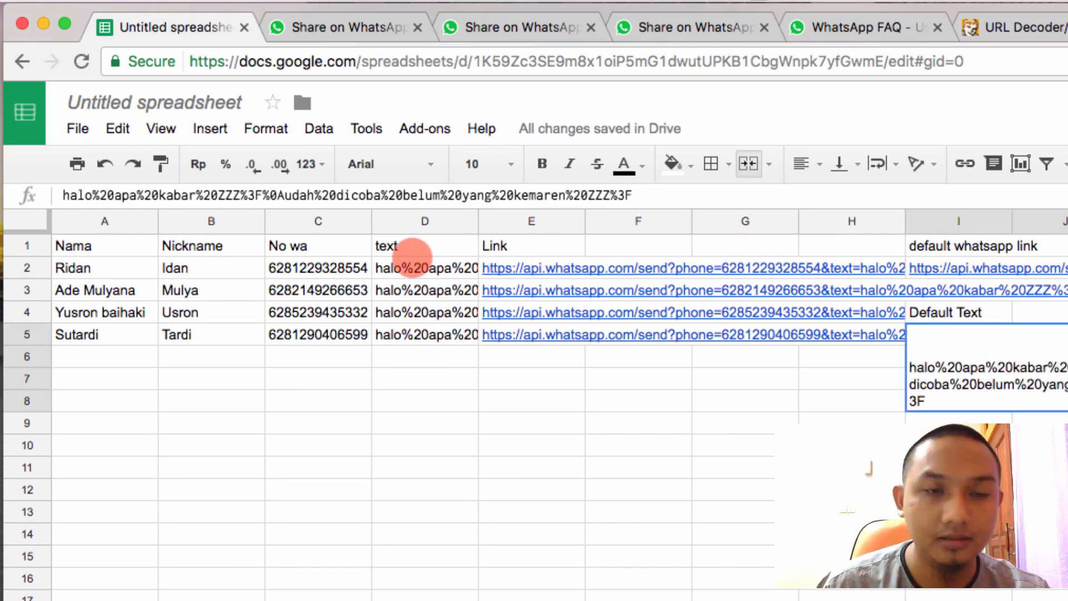
{"action": "left_click", "coordinate": [605, 409]}
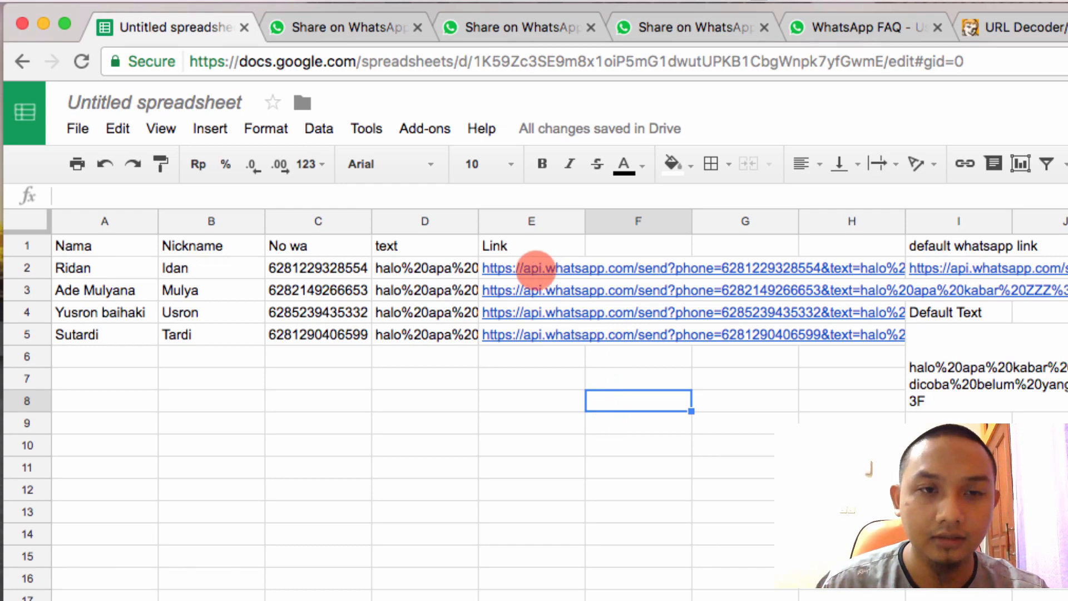
- Test the generated link in E2 in WhatsApp, clear the pre-filled message and return to the spreadsheet
{"action": "mouse_move", "coordinate": [537, 268]}
{"action": "left_click", "coordinate": [538, 241]}
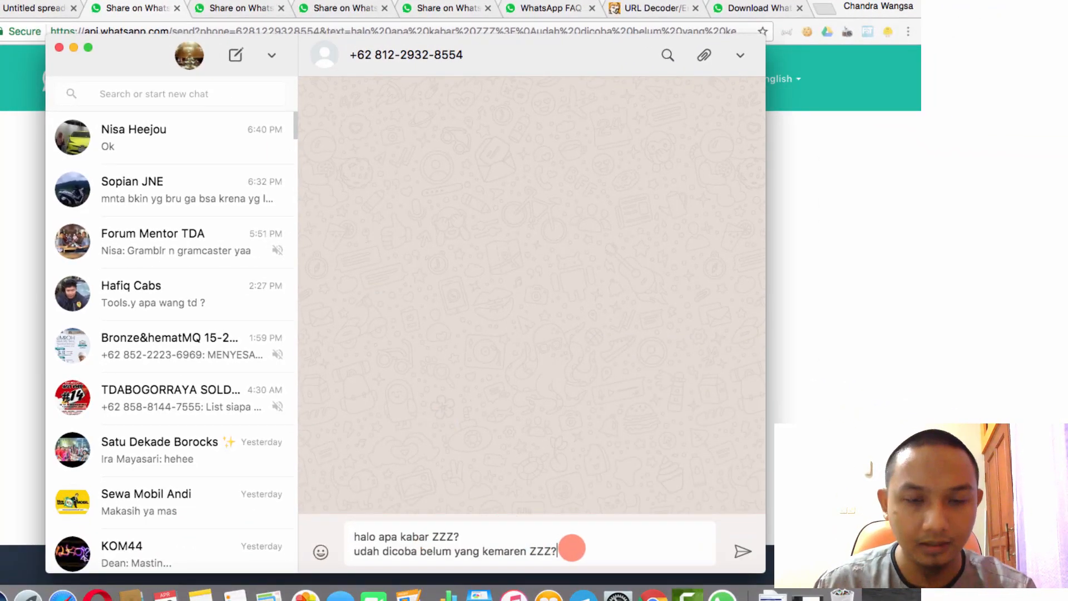
{"action": "key", "text": "super+a"}
{"action": "key", "text": "BackSpace"}
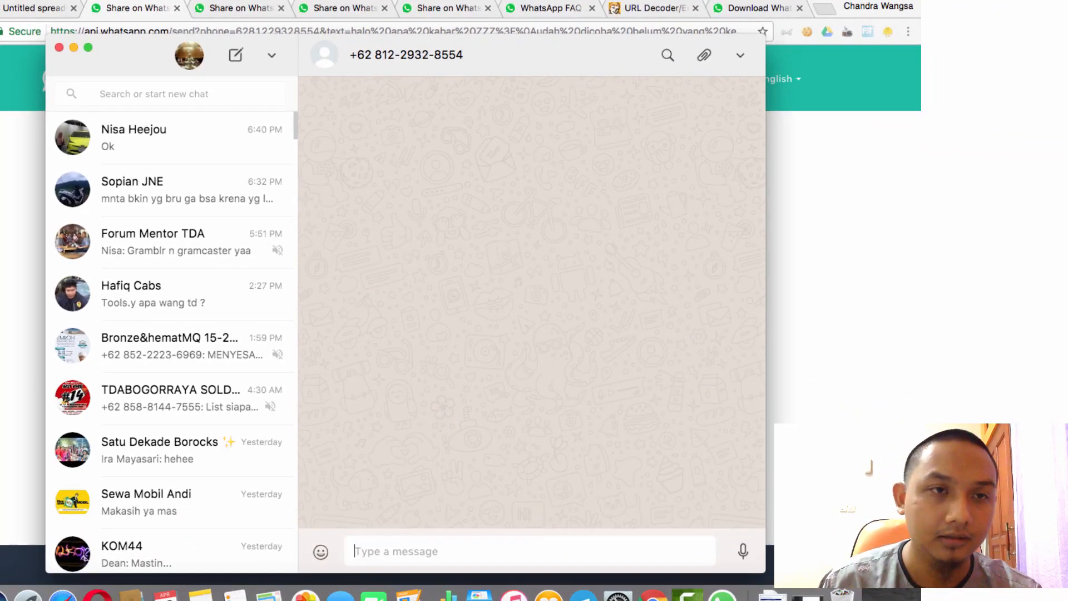
{"action": "left_click", "coordinate": [7, 195]}
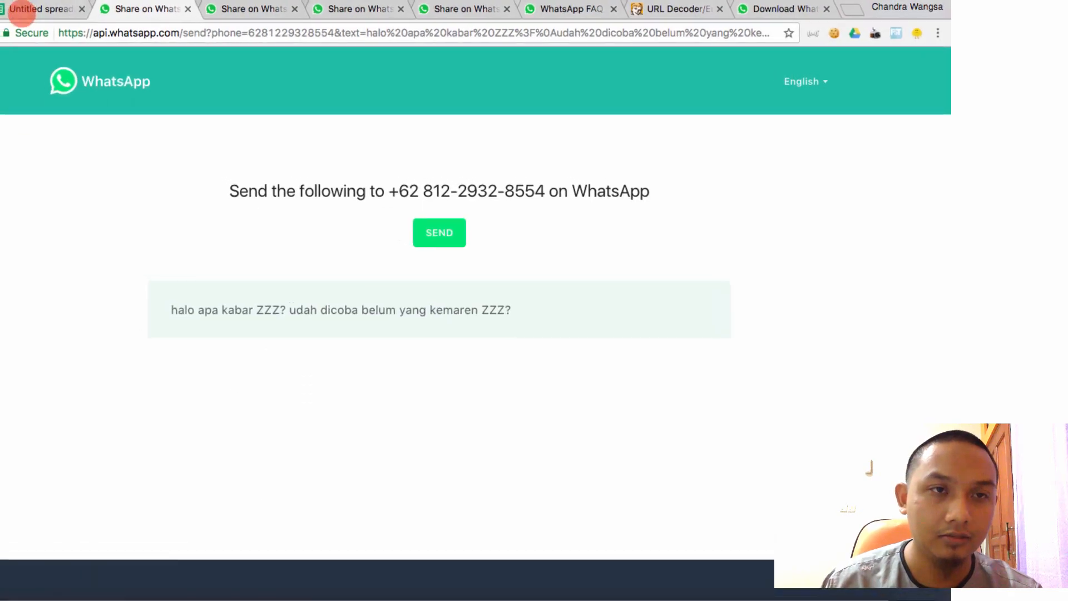
{"action": "left_click", "coordinate": [22, 13]}
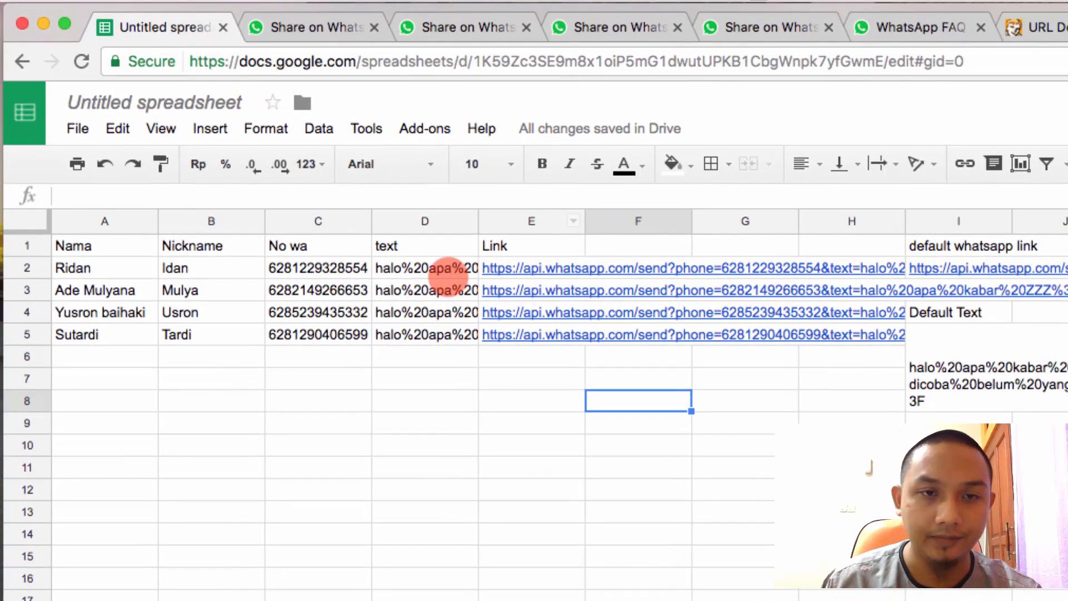
- Replace D2's direct cell reference with a SUBSTITUTE formula that takes the default text in I5 as the text to search
{"action": "left_click", "coordinate": [405, 270]}
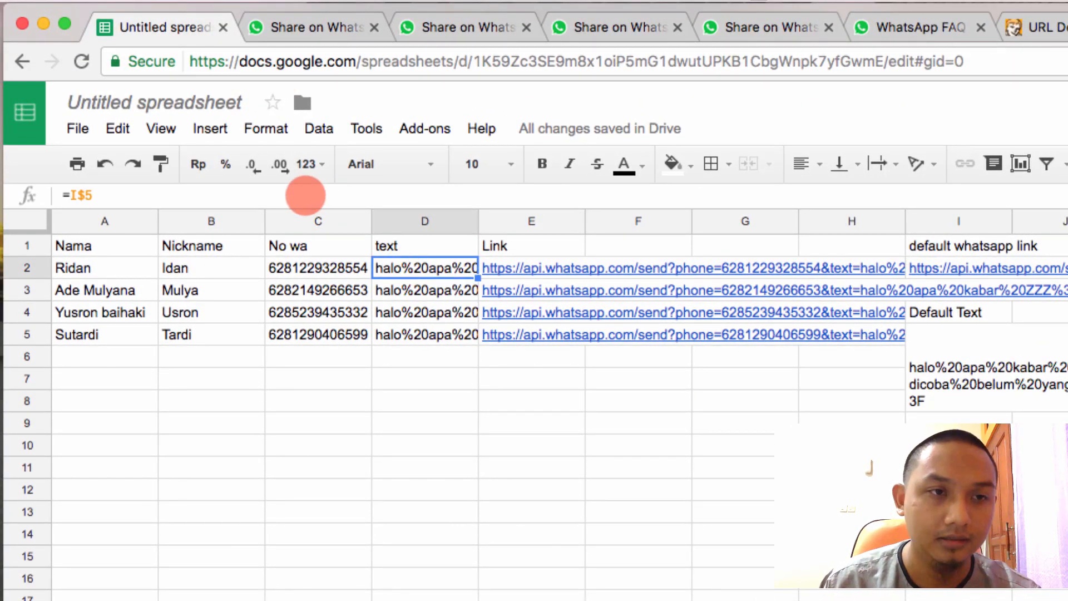
{"action": "left_click", "coordinate": [305, 196]}
{"action": "key", "text": "shift+Left"}
{"action": "key", "text": "shift+Left"}
{"action": "key", "text": "shift+Left"}
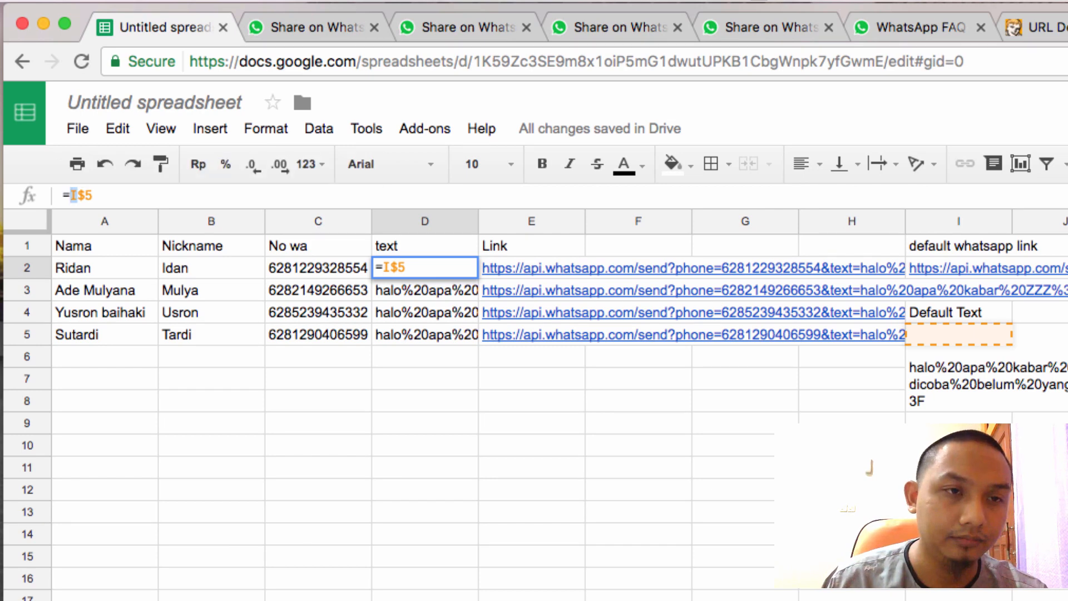
{"action": "key", "text": "BackSpace"}
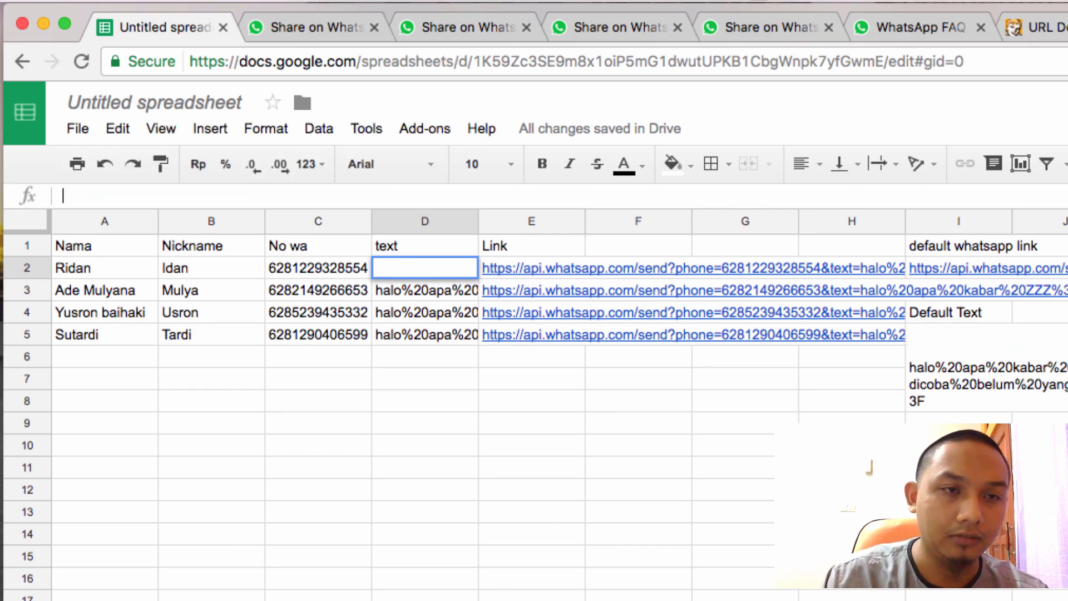
{"action": "type", "text": "subs"}
{"action": "key", "text": "Tab"}
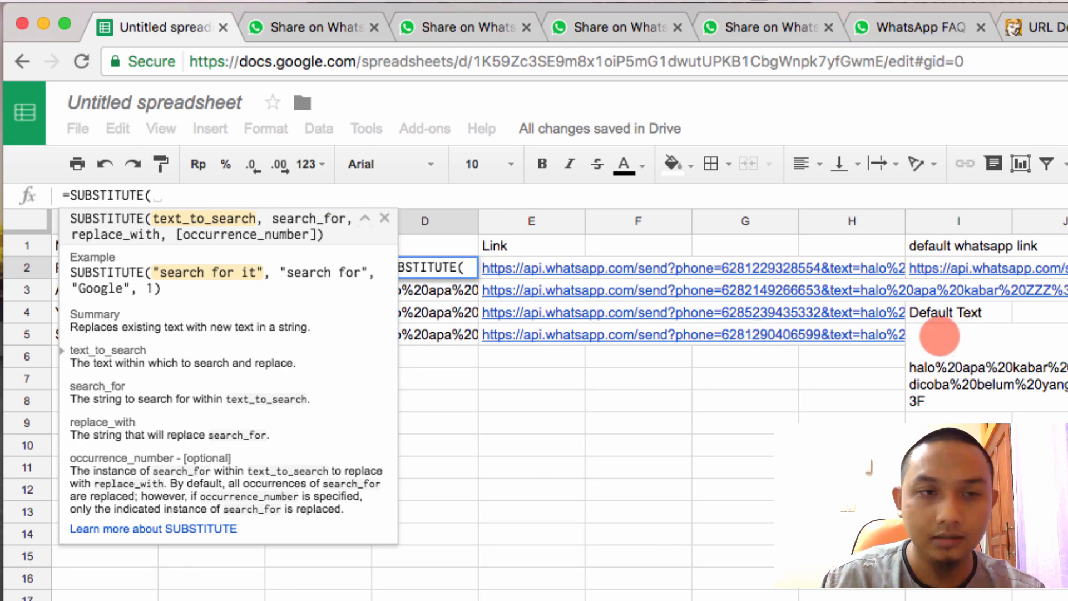
{"action": "left_click", "coordinate": [941, 336]}
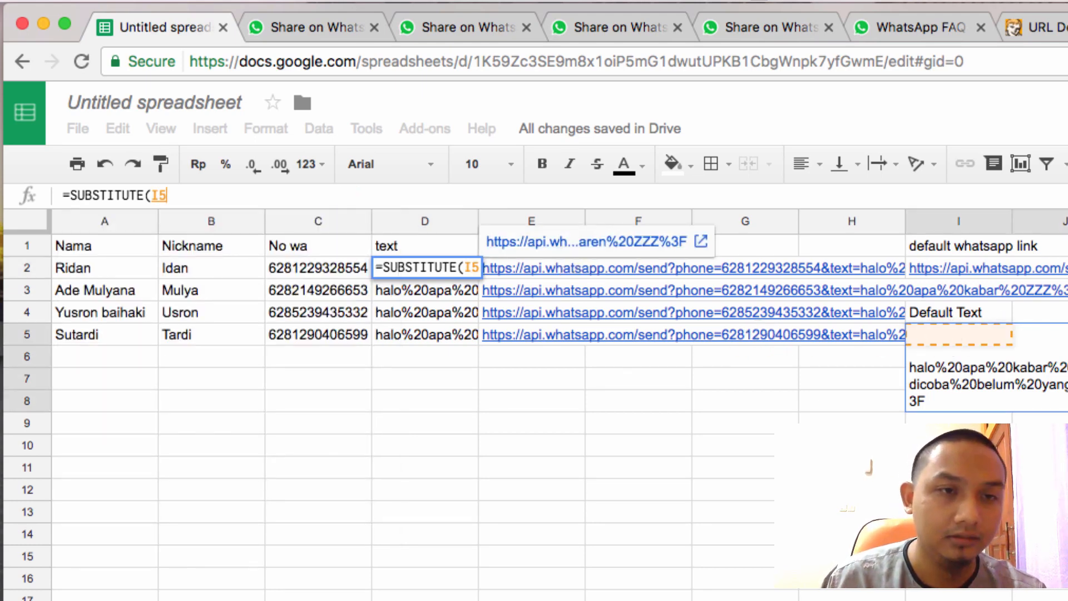
- Complete and enter D2's SUBSTITUTE formula so that "ZZZ" is replaced with the nickname in B2, separating the arguments with commas
{"action": "type", "text": ","}
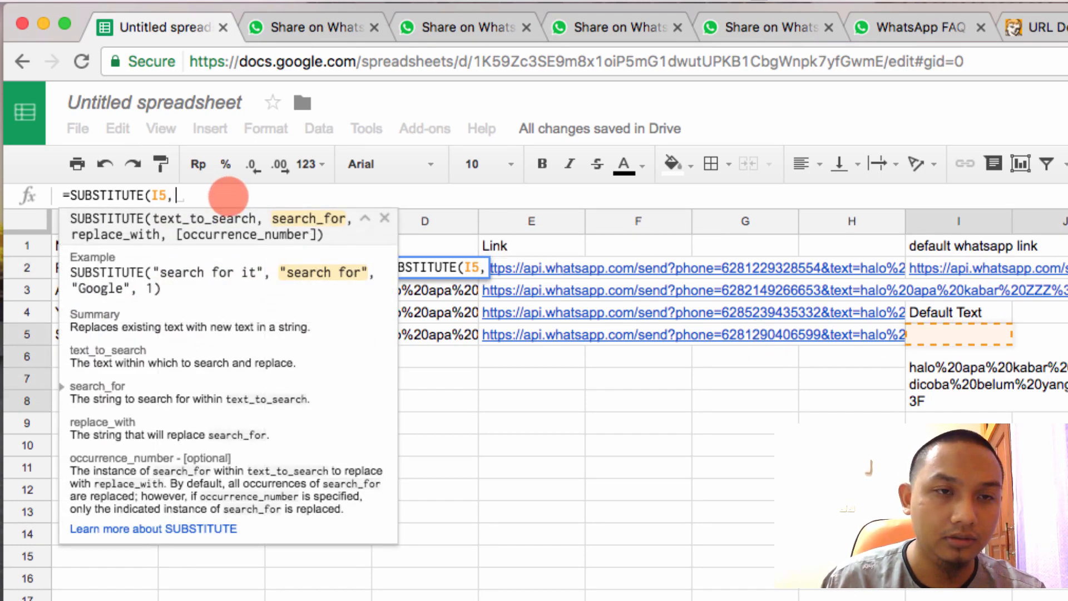
{"action": "type", "text": "\"ZZZ"}
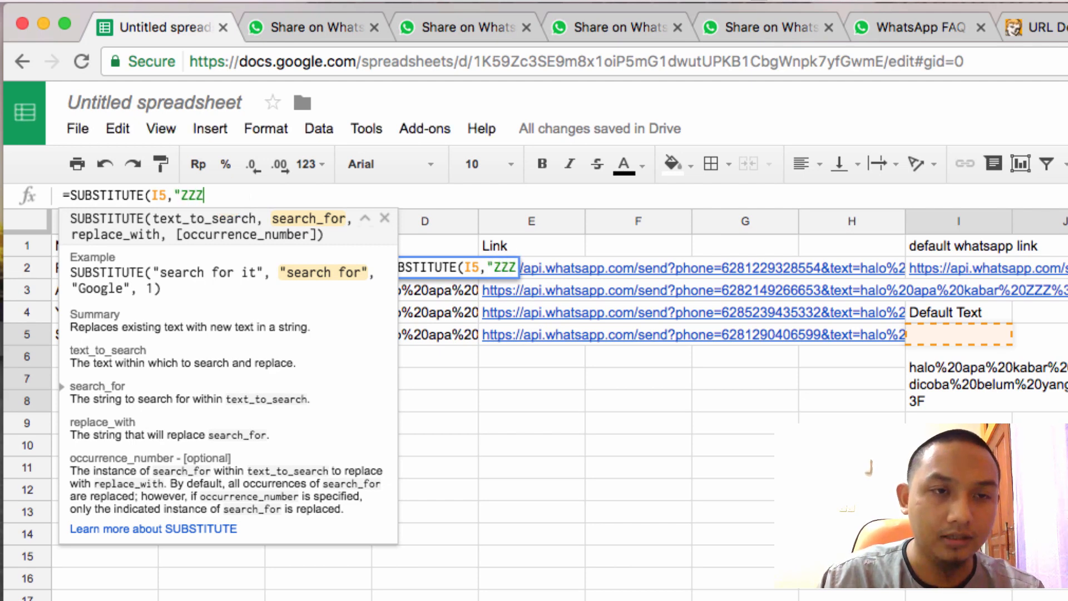
{"action": "type", "text": "\","}
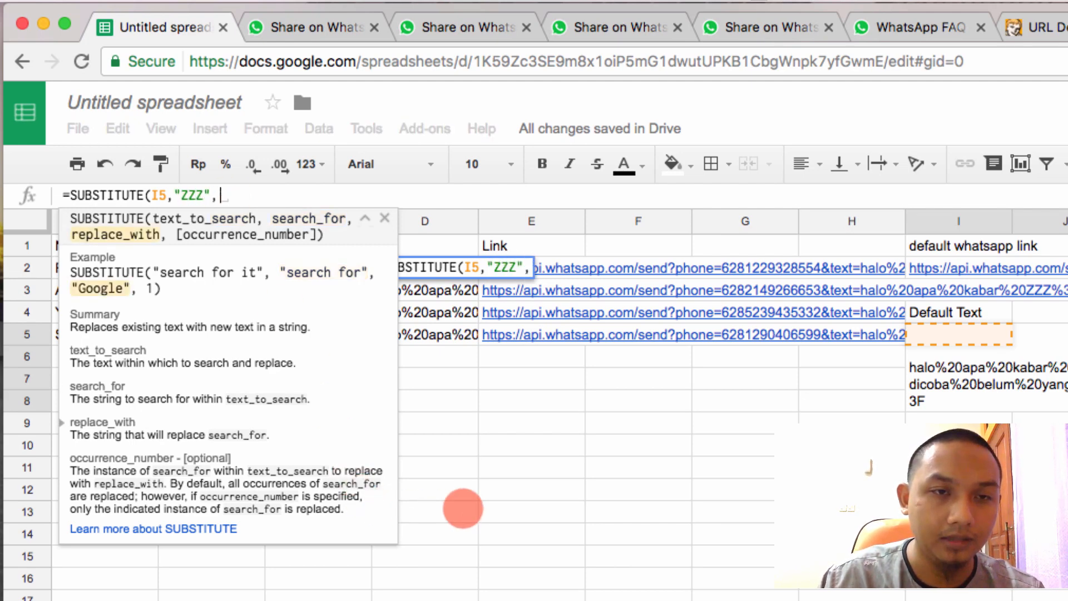
{"action": "left_click", "coordinate": [444, 510]}
{"action": "left_click", "coordinate": [234, 264]}
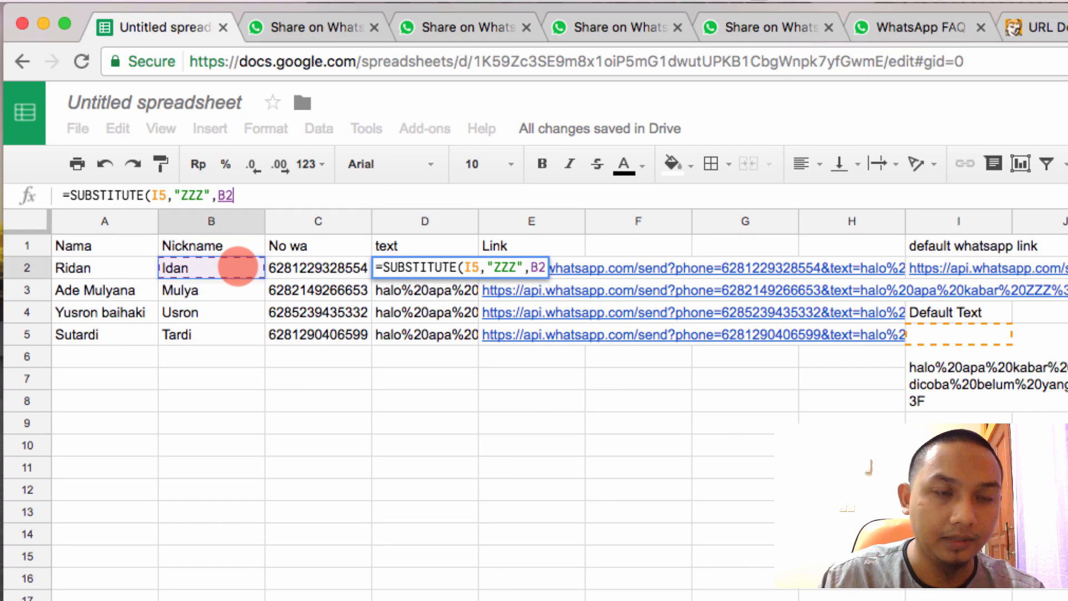
{"action": "type", "text": ")"}
{"action": "key", "text": "Return"}
{"action": "key", "text": "Up"}
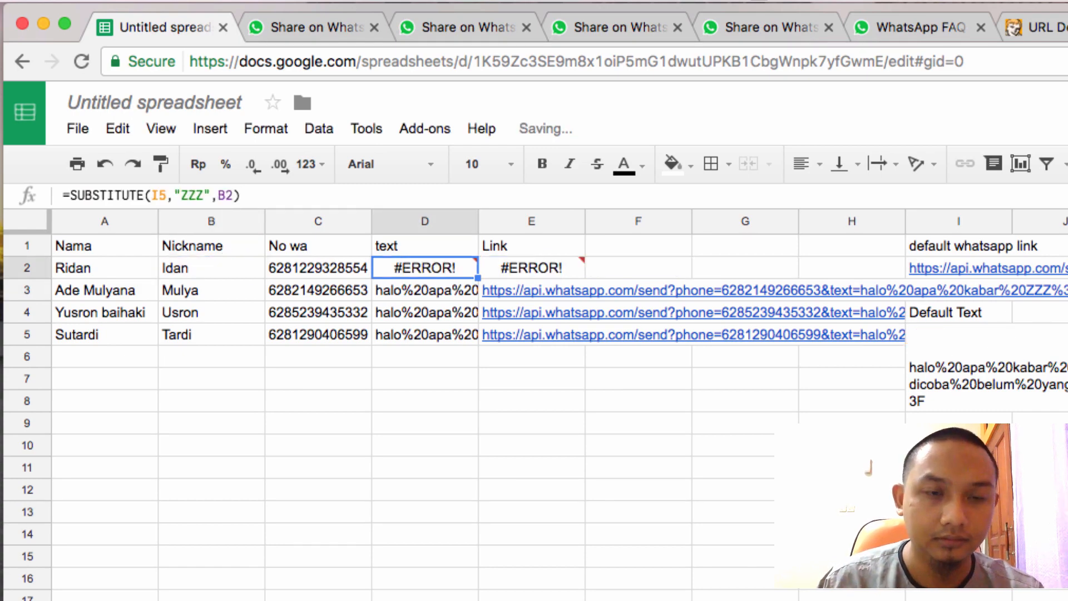
- Replace the comma separators in D2's SUBSTITUTE formula with semicolons so that it reads =SUBSTITUTE(I5;"ZZZ";B2)
{"action": "left_click", "coordinate": [164, 196]}
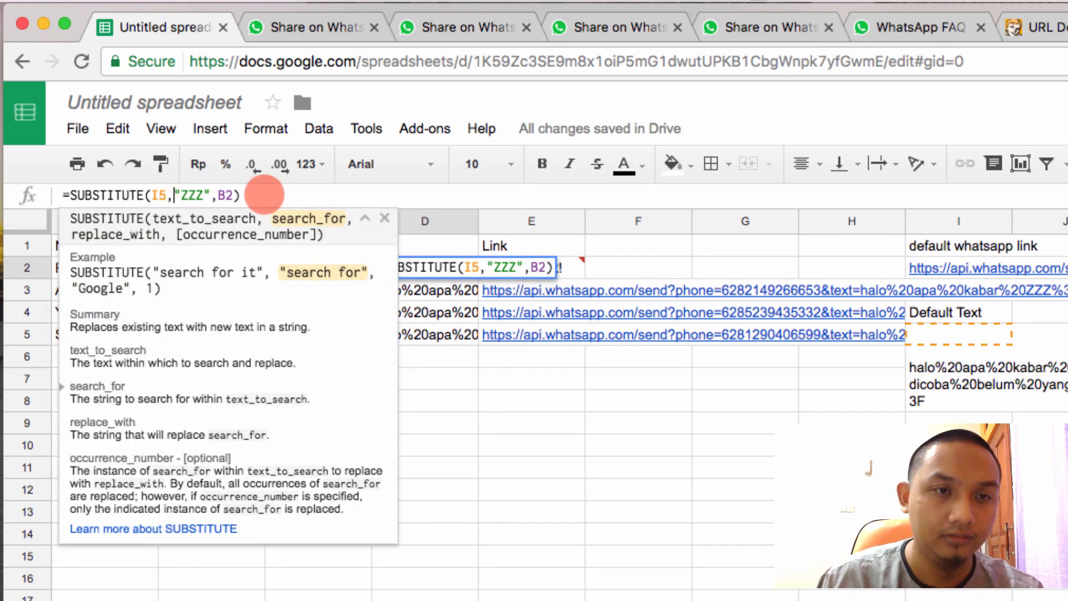
{"action": "key", "text": "BackSpace"}
{"action": "type", "text": ";"}
{"action": "left_click", "coordinate": [218, 195]}
{"action": "key", "text": "BackSpace"}
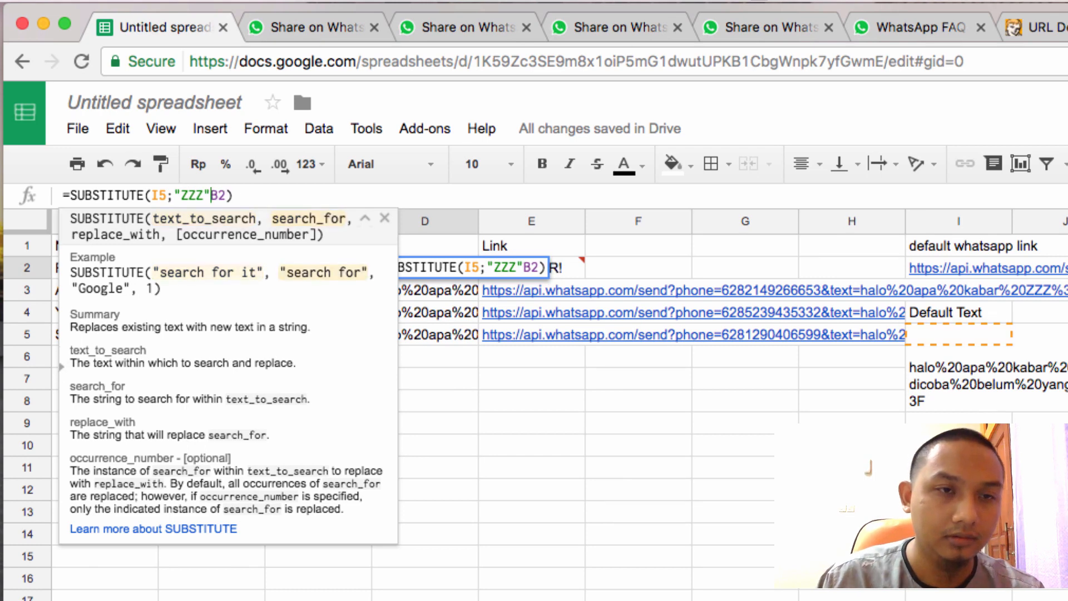
{"action": "type", "text": ";"}
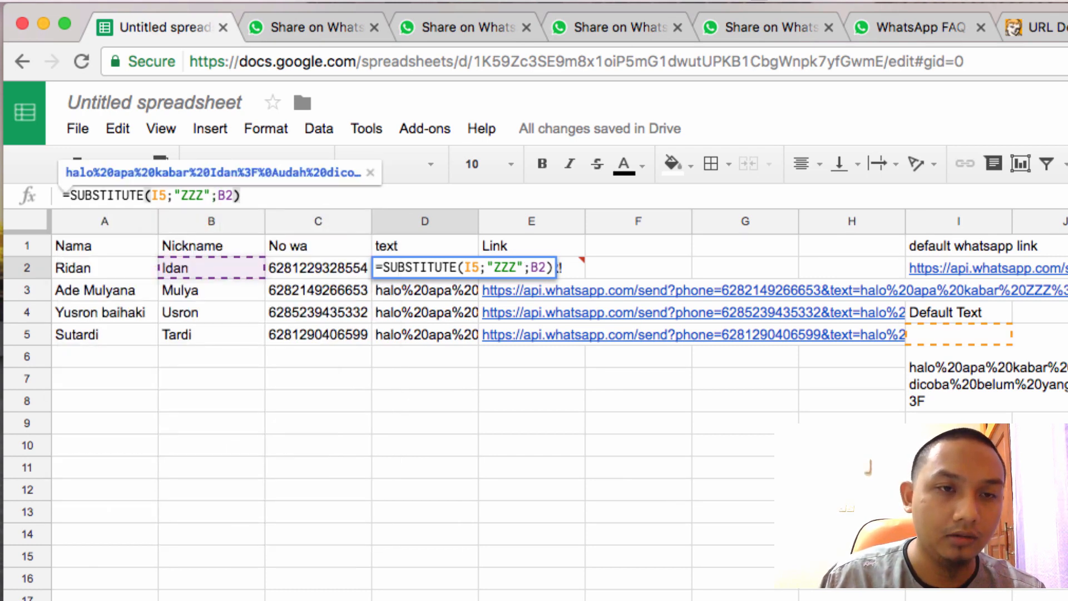
{"action": "key", "text": "Return"}
{"action": "left_click", "coordinate": [425, 268]}
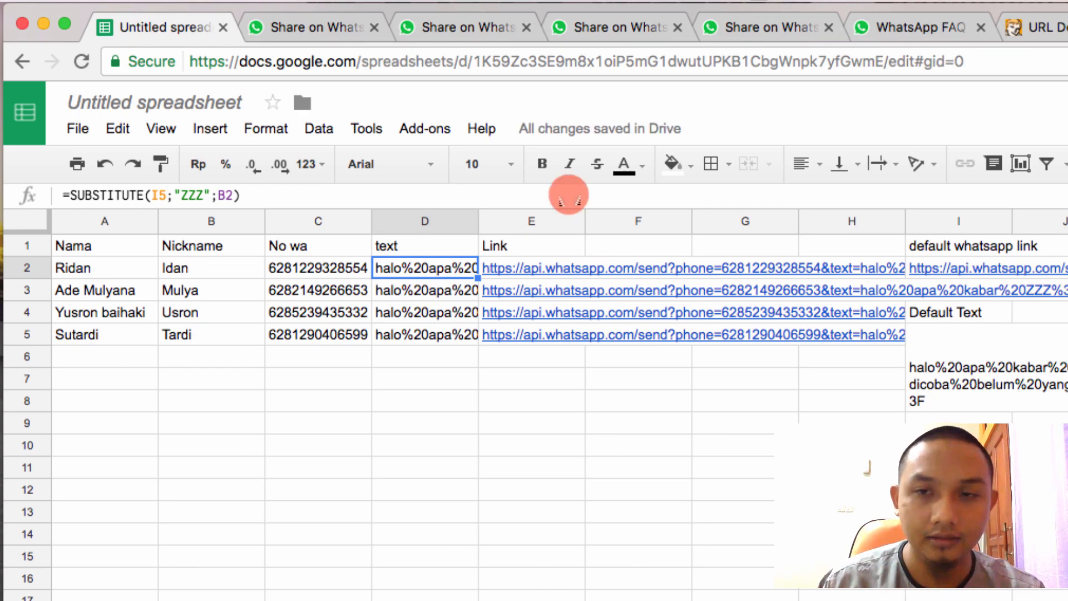
- Test the personalised link in E2 in WhatsApp, clear the pre-filled message and return to the spreadsheet
{"action": "mouse_move", "coordinate": [665, 266]}
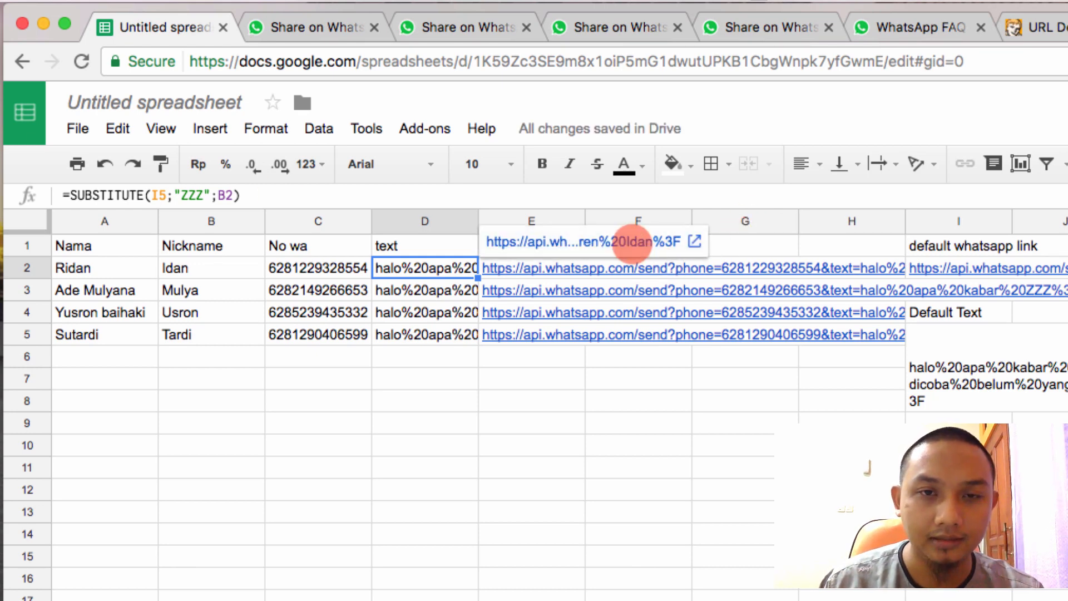
{"action": "left_click", "coordinate": [632, 242]}
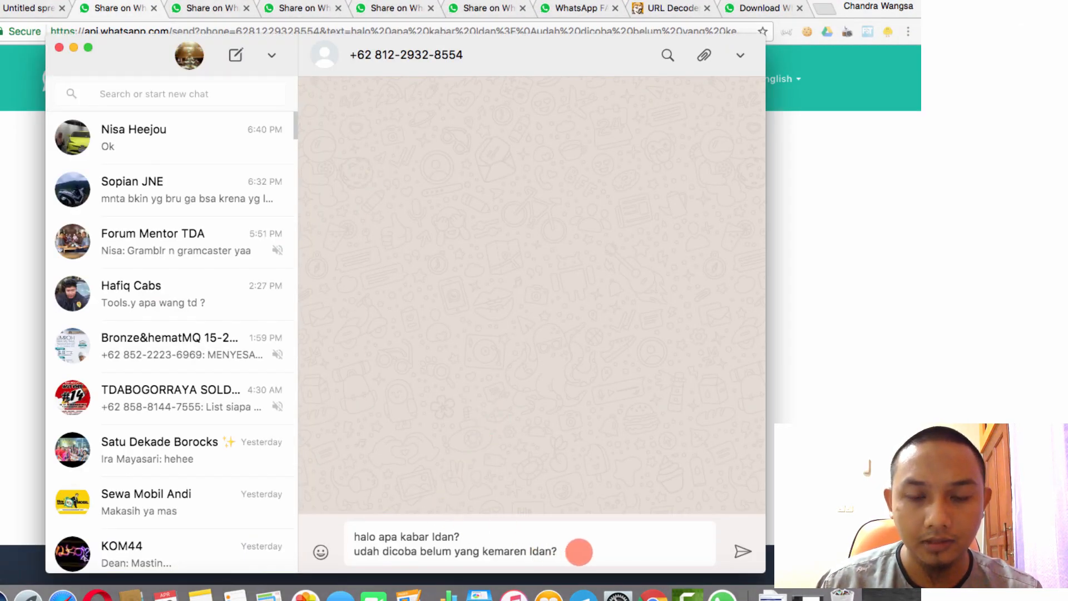
{"action": "key", "text": "super+a"}
{"action": "key", "text": "BackSpace"}
{"action": "left_click", "coordinate": [17, 265]}
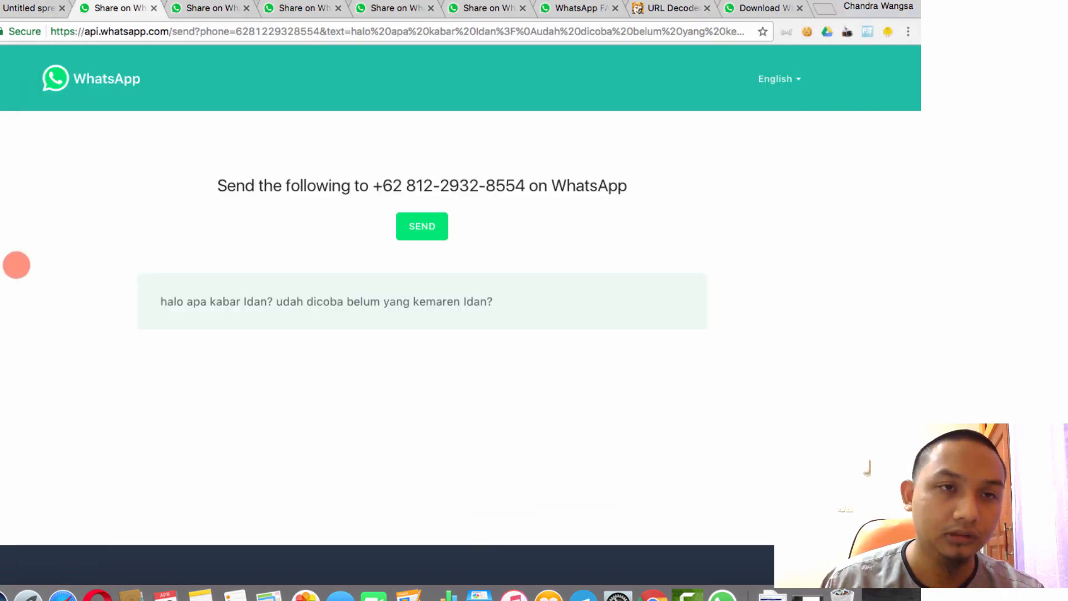
{"action": "left_click", "coordinate": [26, 9]}
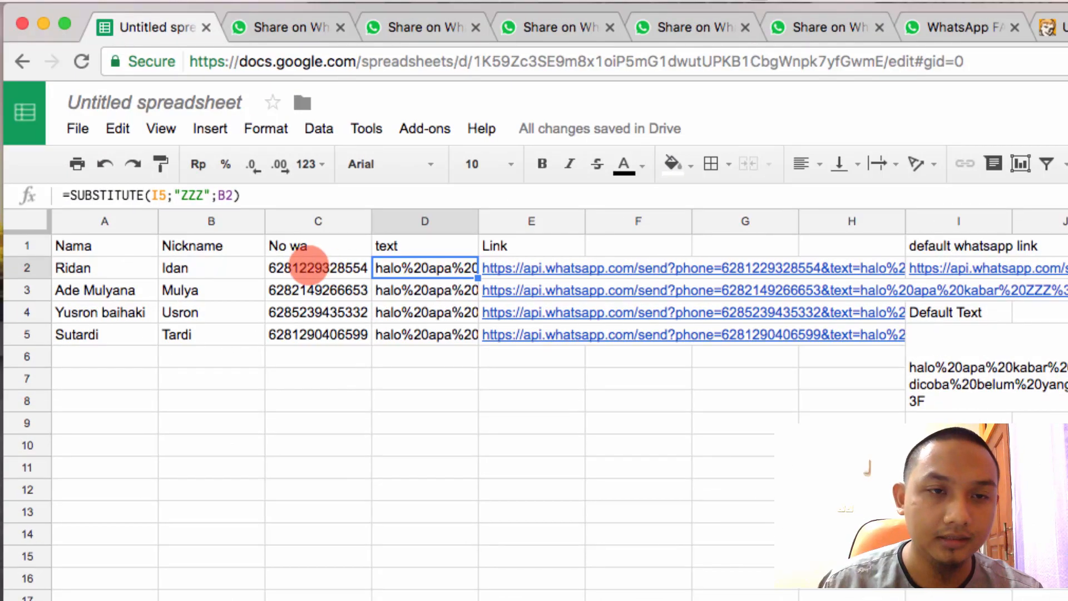
- Lock the row of the default text reference in D2's SUBSTITUTE formula by changing it to I$5
{"action": "left_click", "coordinate": [158, 195]}
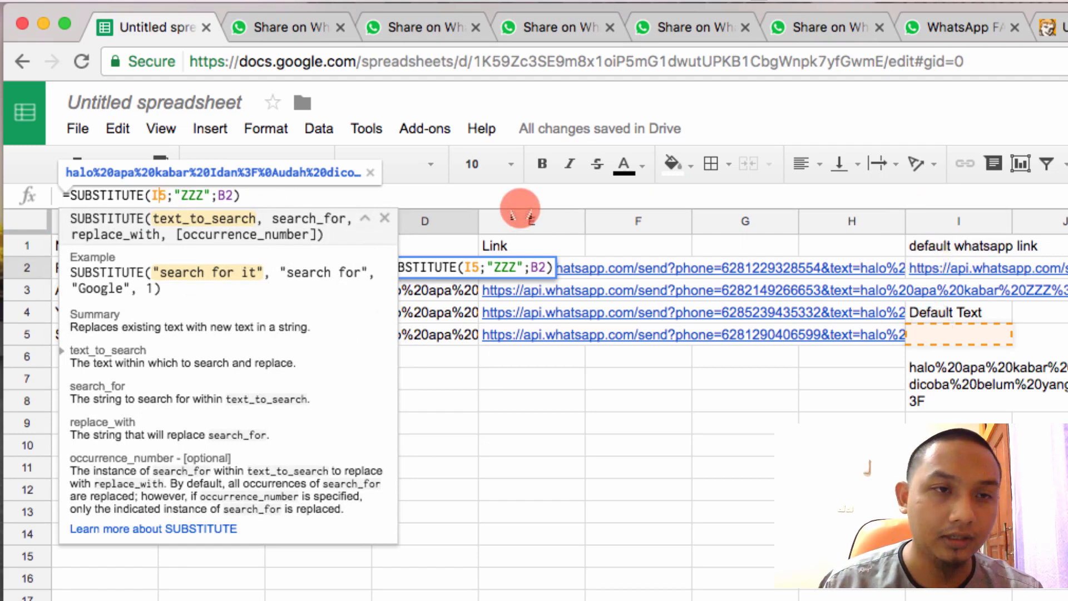
{"action": "type", "text": "$"}
{"action": "key", "text": "Return"}
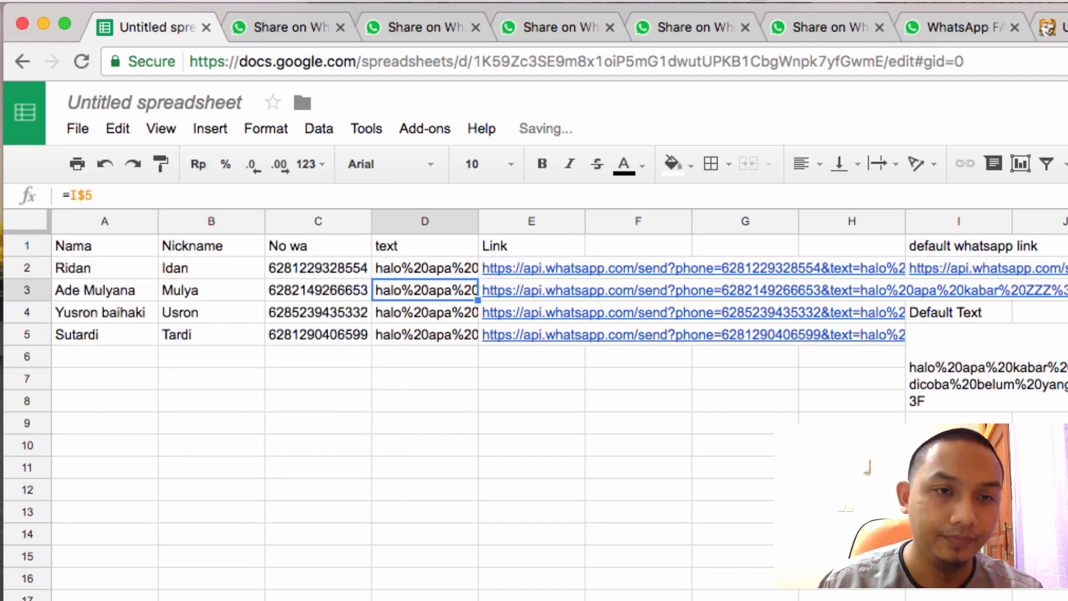
- Fill D2's SUBSTITUTE formula down the text column for all contacts and clear the surplus copy in D6
{"action": "key", "text": "Up"}
{"action": "left_click_drag", "start_coordinate": [478, 278], "coordinate": [473, 351]}
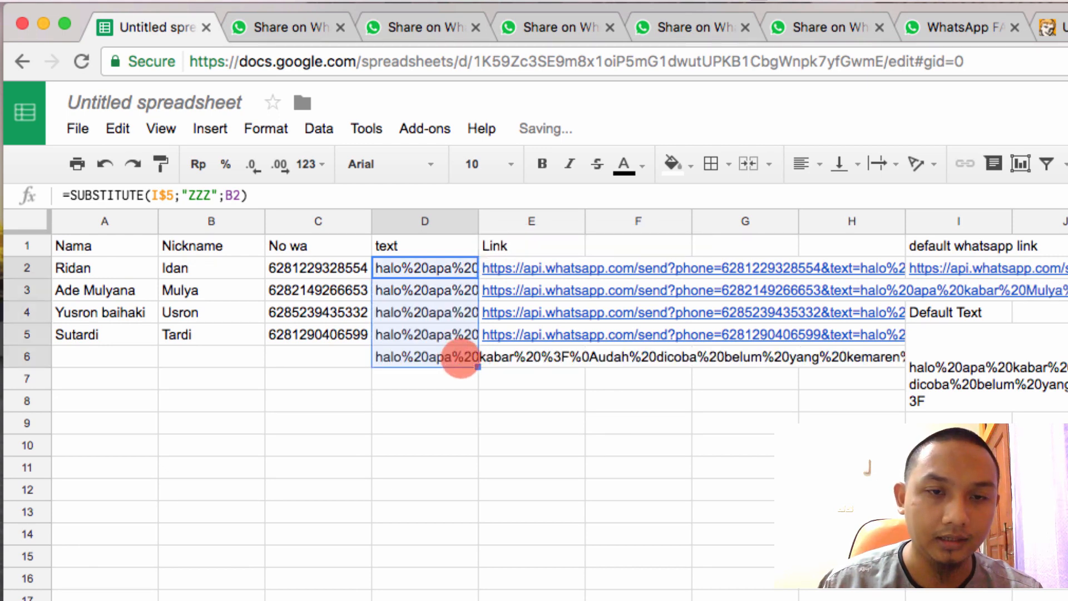
{"action": "left_click", "coordinate": [453, 357]}
{"action": "key", "text": "Delete"}
{"action": "left_click", "coordinate": [207, 401]}
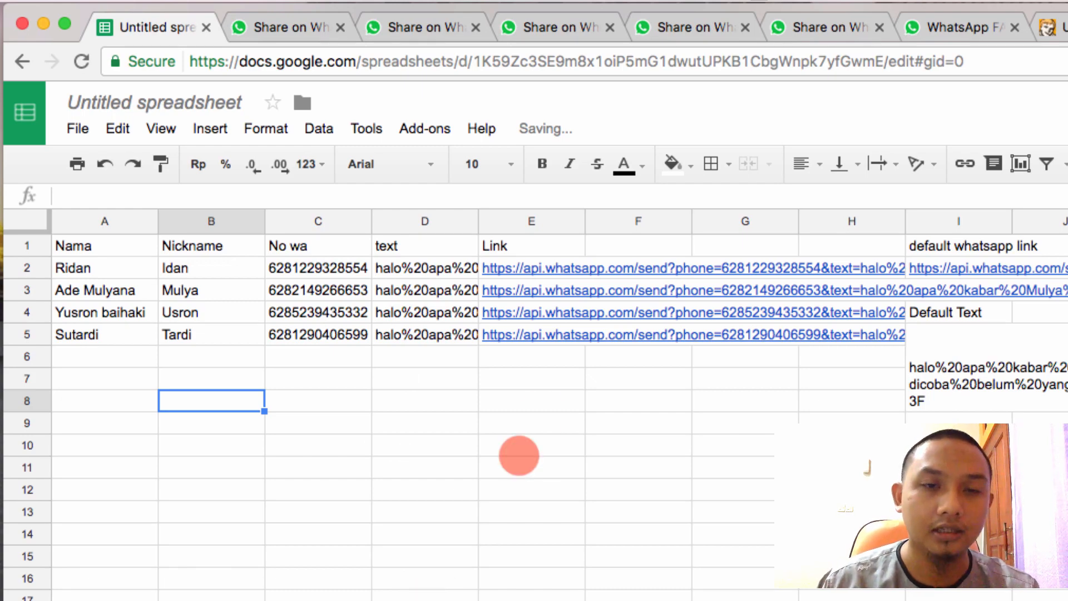
- Test the personalised link in E3 in WhatsApp and return to the spreadsheet
{"action": "left_click", "coordinate": [453, 291]}
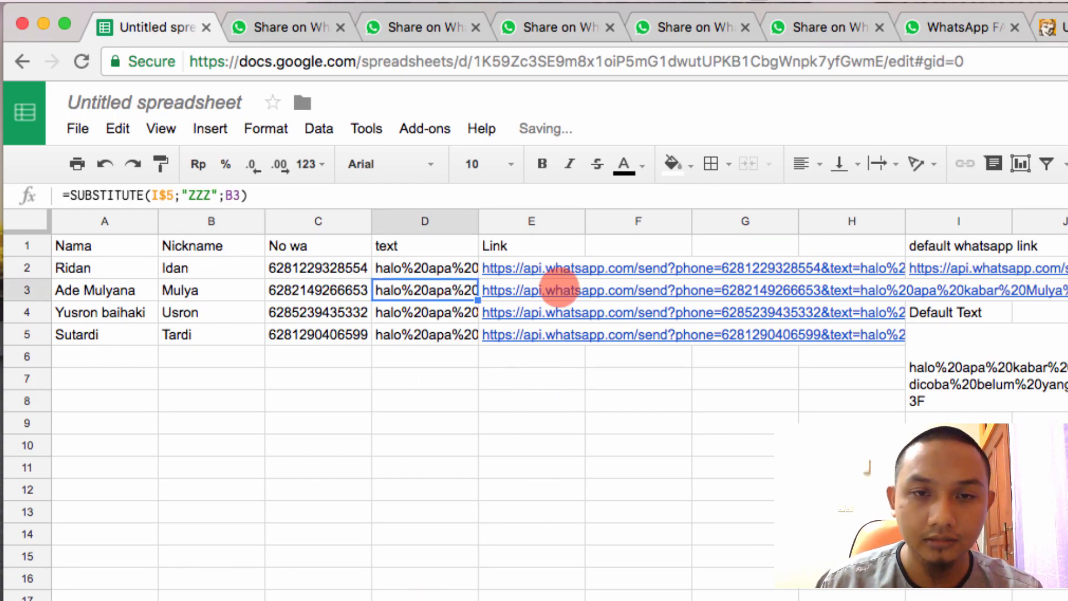
{"action": "left_click", "coordinate": [559, 288]}
{"action": "left_click", "coordinate": [553, 267]}
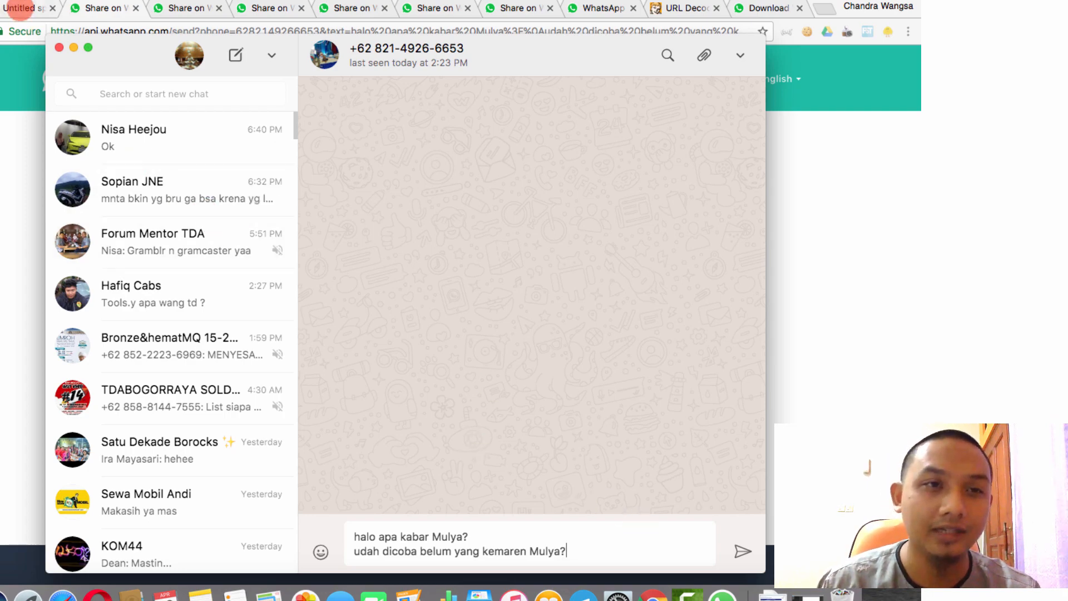
{"action": "left_click", "coordinate": [20, 8]}
- Check the text formula in D4, test the link in E4 in WhatsApp and return to the spreadsheet
{"action": "left_click", "coordinate": [208, 201]}
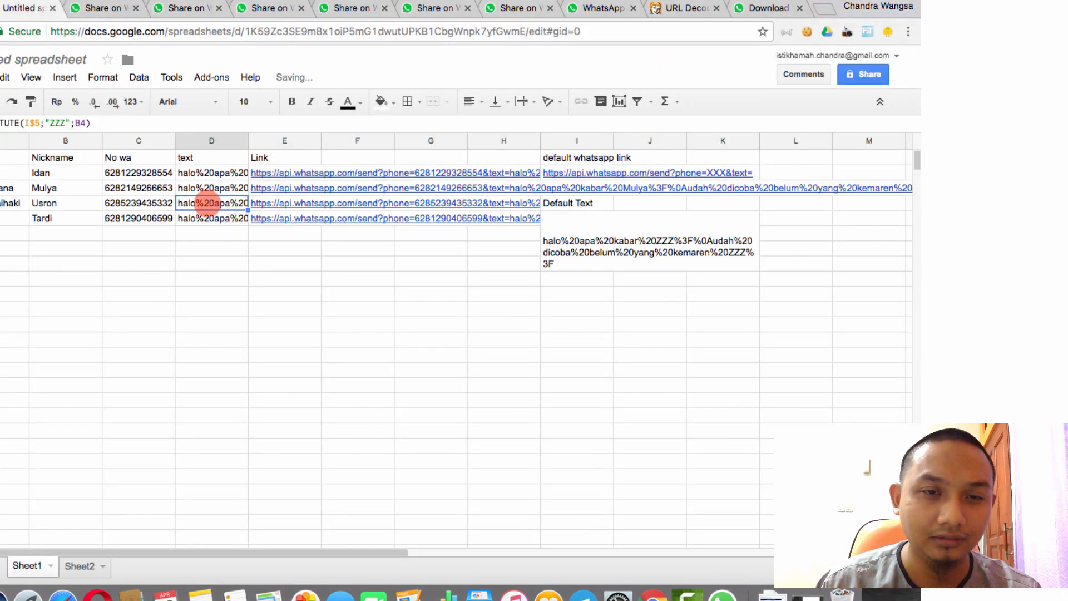
{"action": "mouse_move", "coordinate": [262, 204]}
{"action": "left_click", "coordinate": [285, 184]}
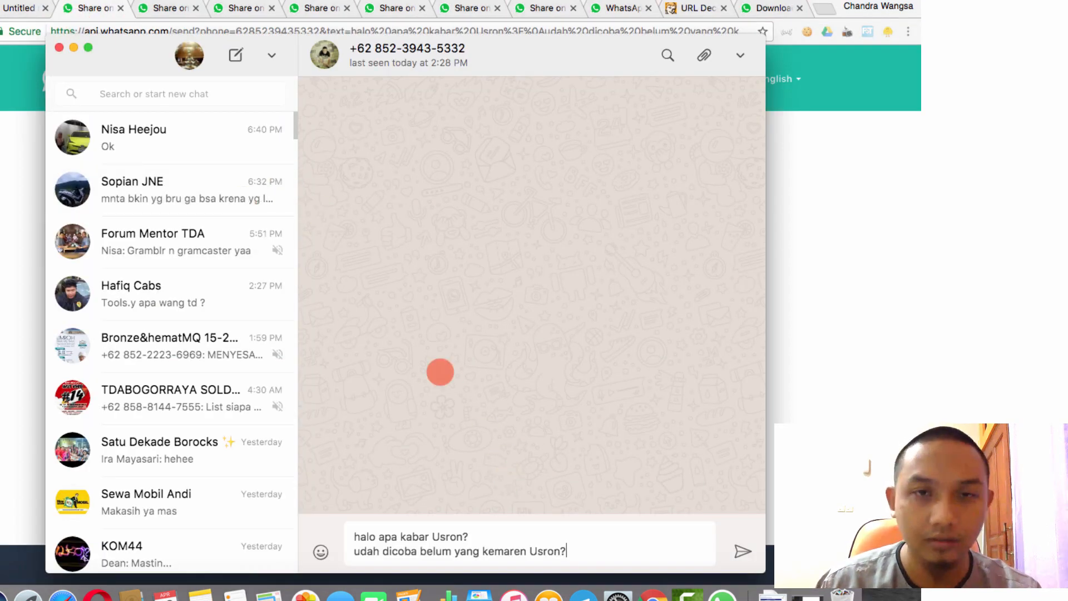
{"action": "left_click", "coordinate": [17, 7]}
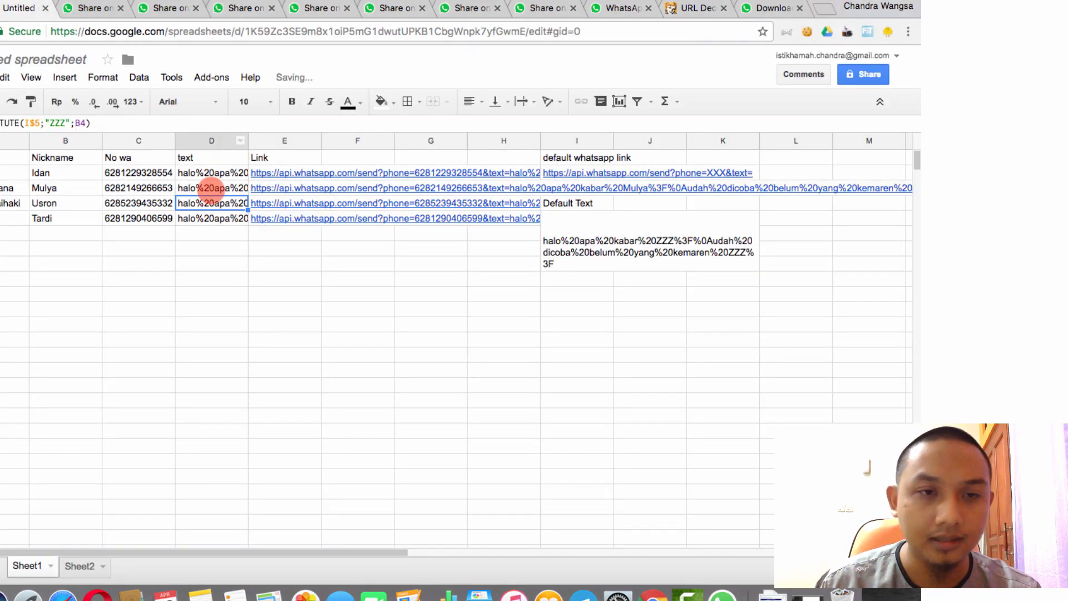
- Test the personalised link in E5 in WhatsApp and return to the spreadsheet
{"action": "mouse_move", "coordinate": [262, 217]}
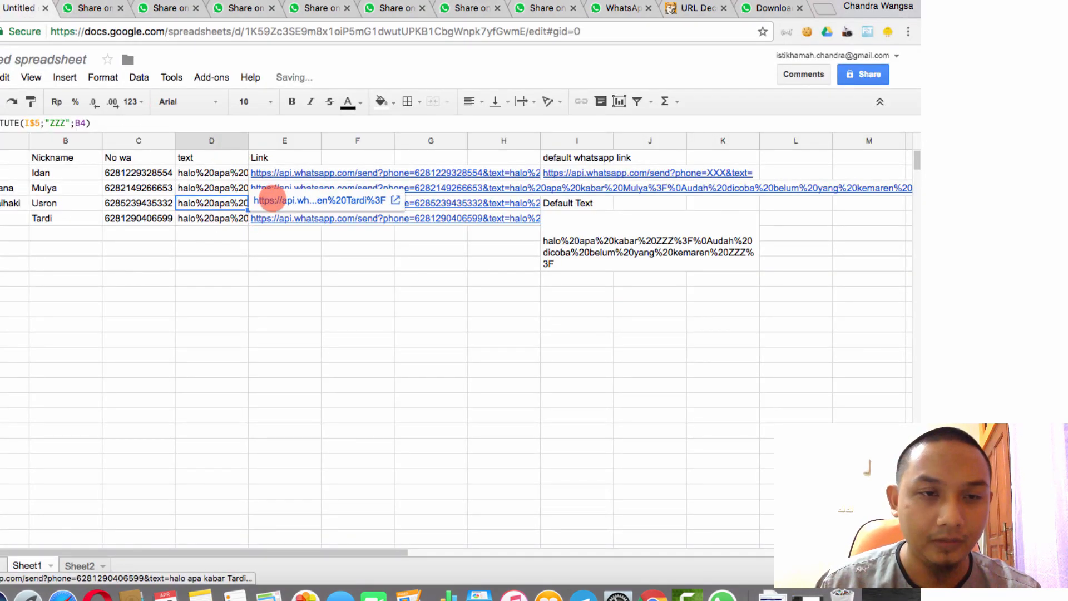
{"action": "left_click", "coordinate": [272, 199]}
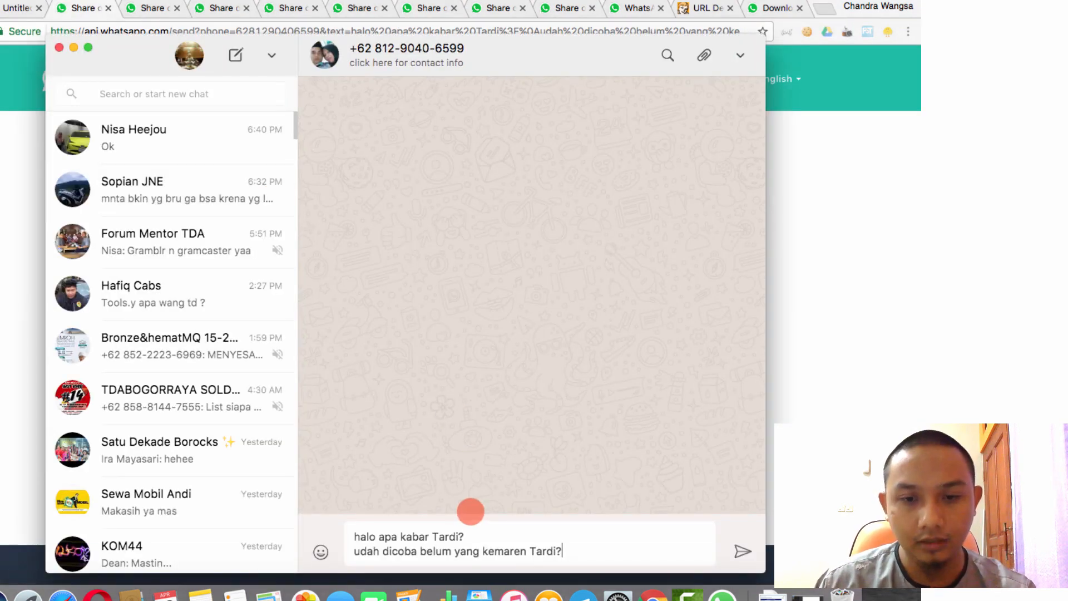
{"action": "left_click", "coordinate": [23, 144]}
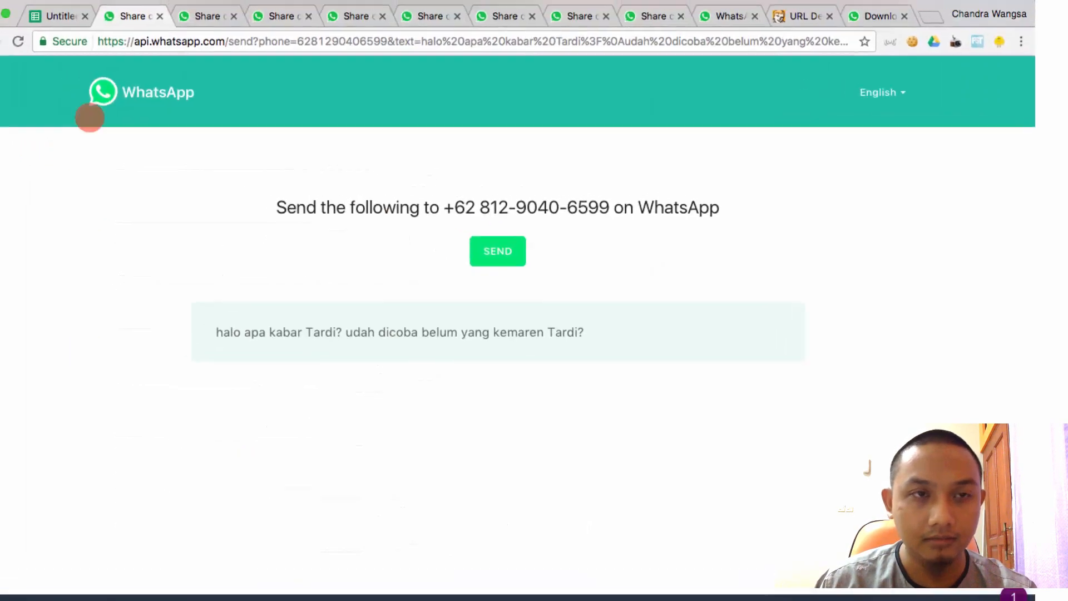
{"action": "left_click", "coordinate": [111, 24]}
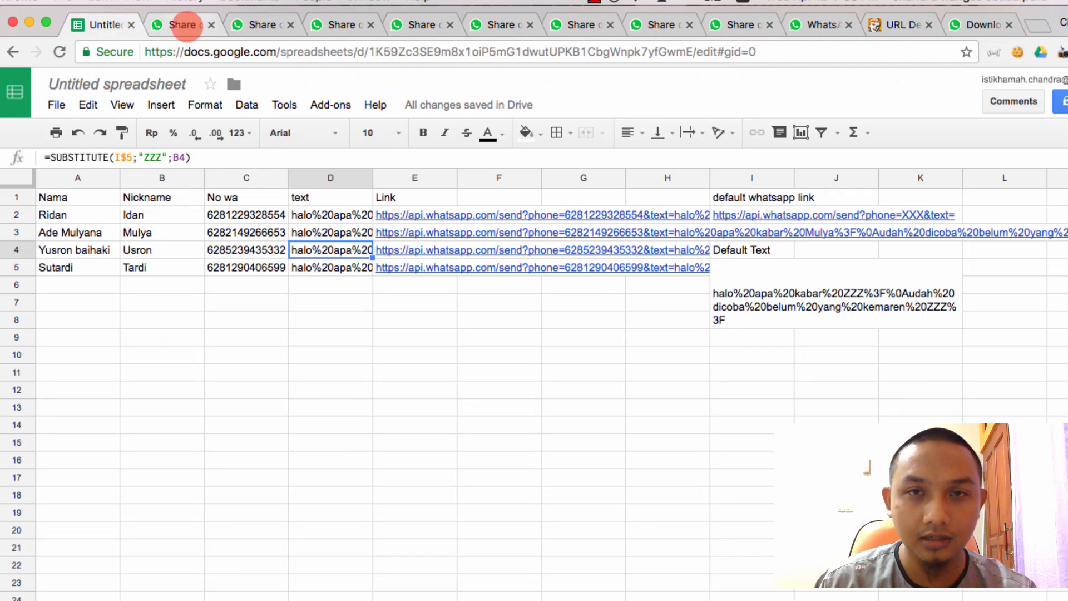
- Close all the WhatsApp share pages that the link tests opened, keeping the spreadsheet, FAQ, encoder and download pages
{"action": "left_click", "coordinate": [189, 24]}
{"action": "left_click", "coordinate": [211, 25]}
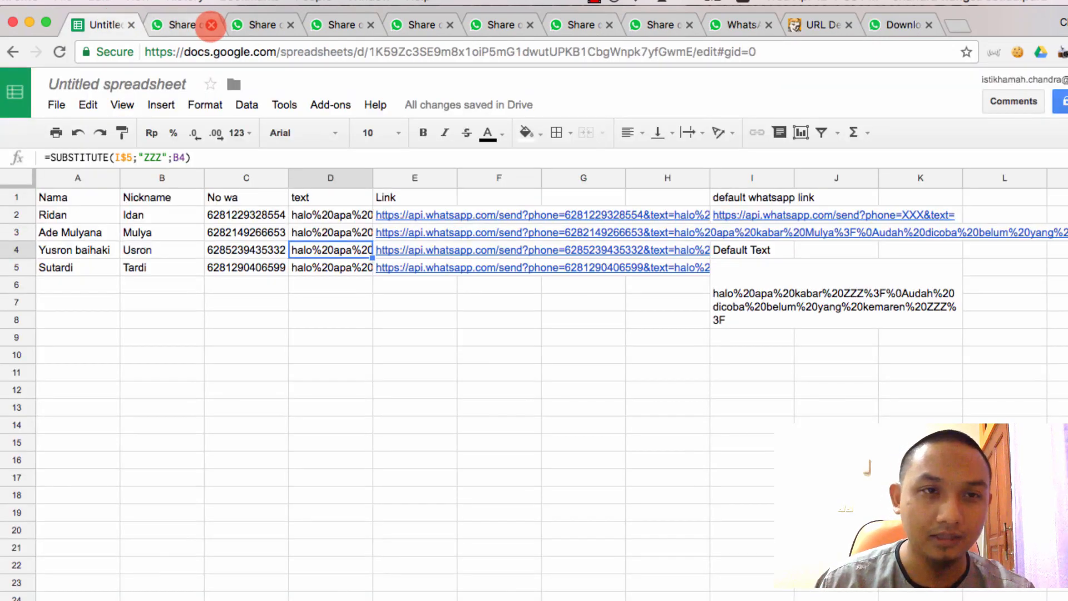
{"action": "left_click", "coordinate": [212, 24]}
{"action": "left_click", "coordinate": [211, 25]}
{"action": "left_click", "coordinate": [212, 24]}
{"action": "left_click", "coordinate": [212, 25]}
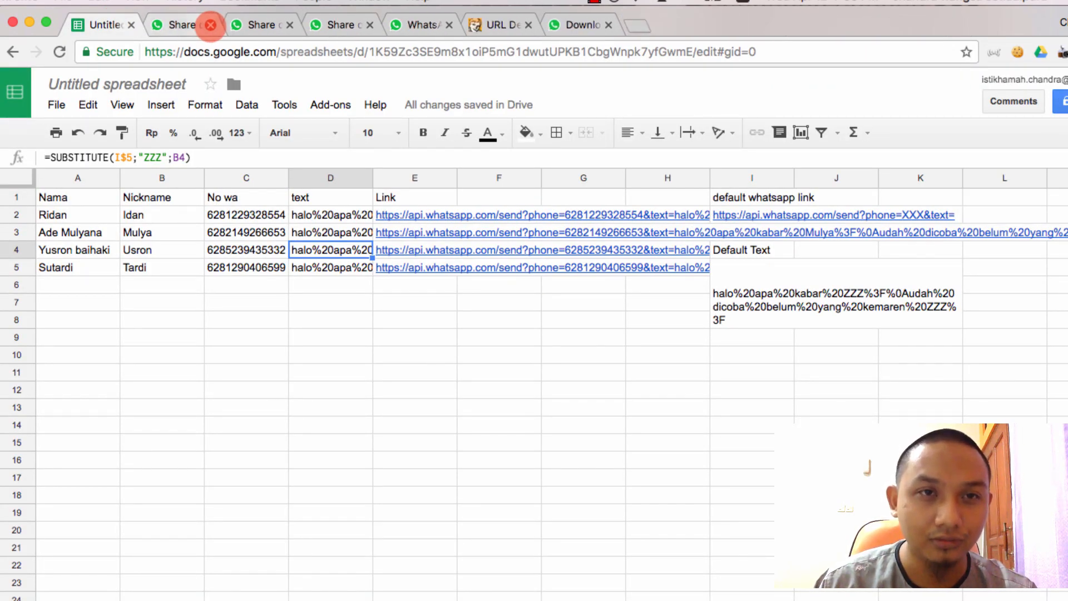
{"action": "left_click", "coordinate": [212, 24]}
{"action": "left_click", "coordinate": [212, 24]}
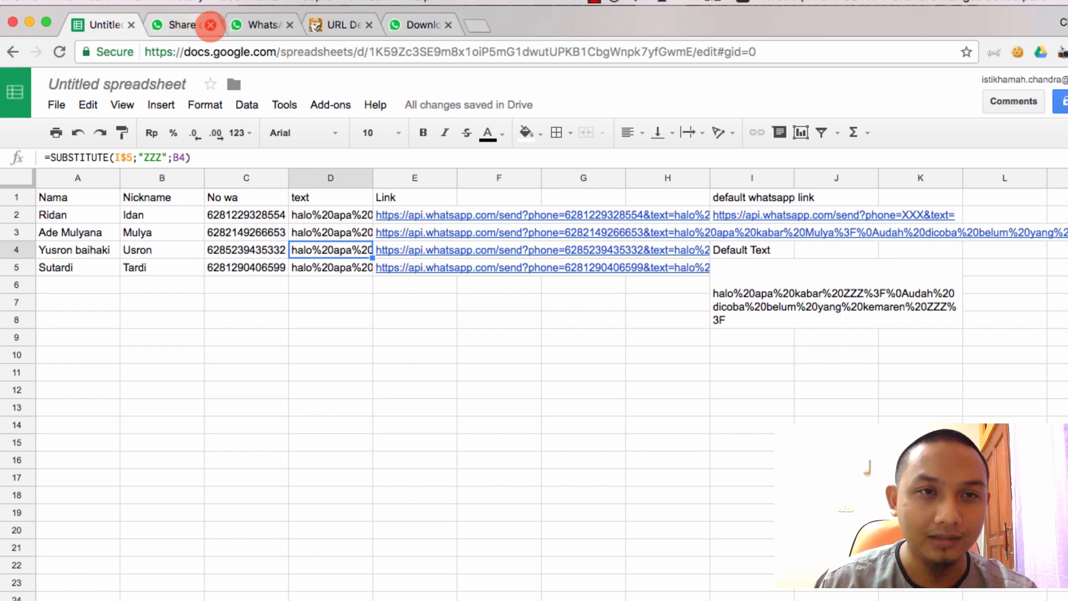
{"action": "left_click", "coordinate": [211, 25]}
{"action": "left_click", "coordinate": [206, 49]}
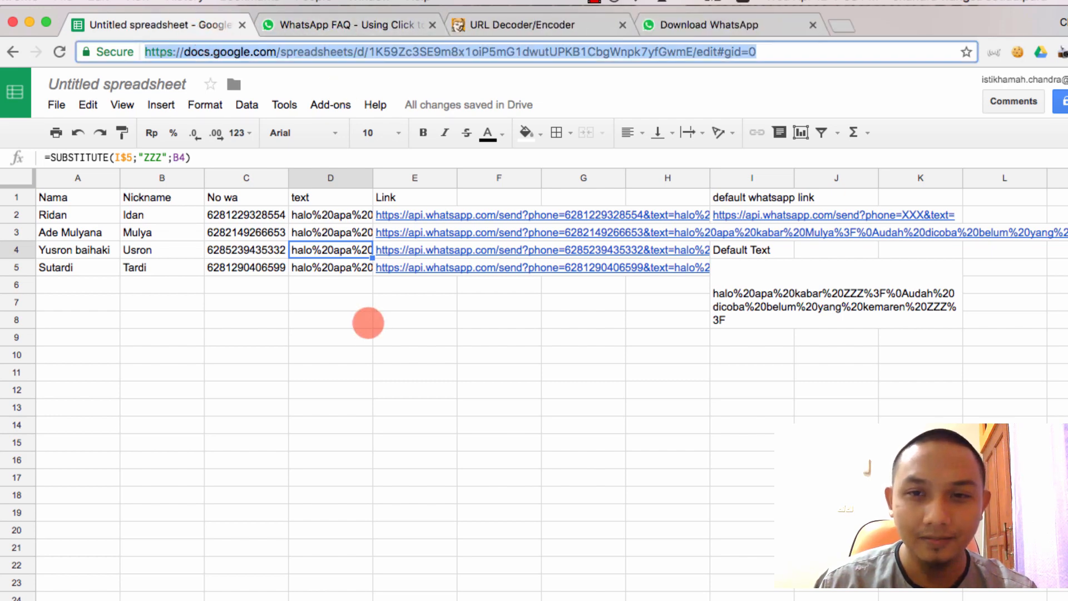
{"action": "left_click", "coordinate": [459, 455]}
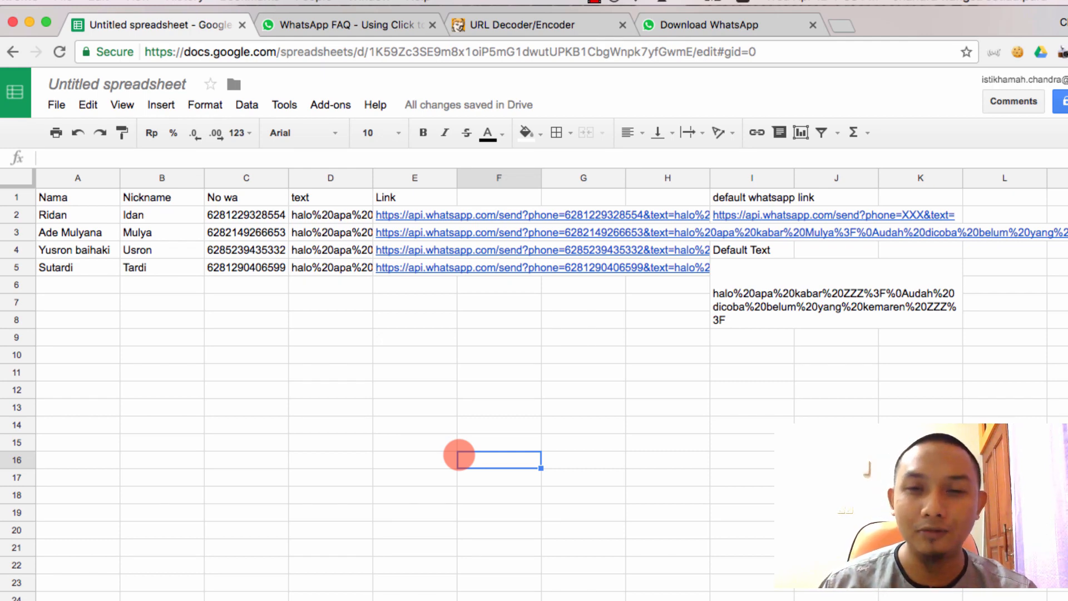
{"action": "key", "text": "Left"}
{"action": "key", "text": "Up"}
{"action": "key", "text": "Up"}
{"action": "key", "text": "Up"}
{"action": "key", "text": "Up"}
{"action": "key", "text": "Up"}
{"action": "key", "text": "Up"}
{"action": "key", "text": "Up"}
{"action": "key", "text": "Up"}
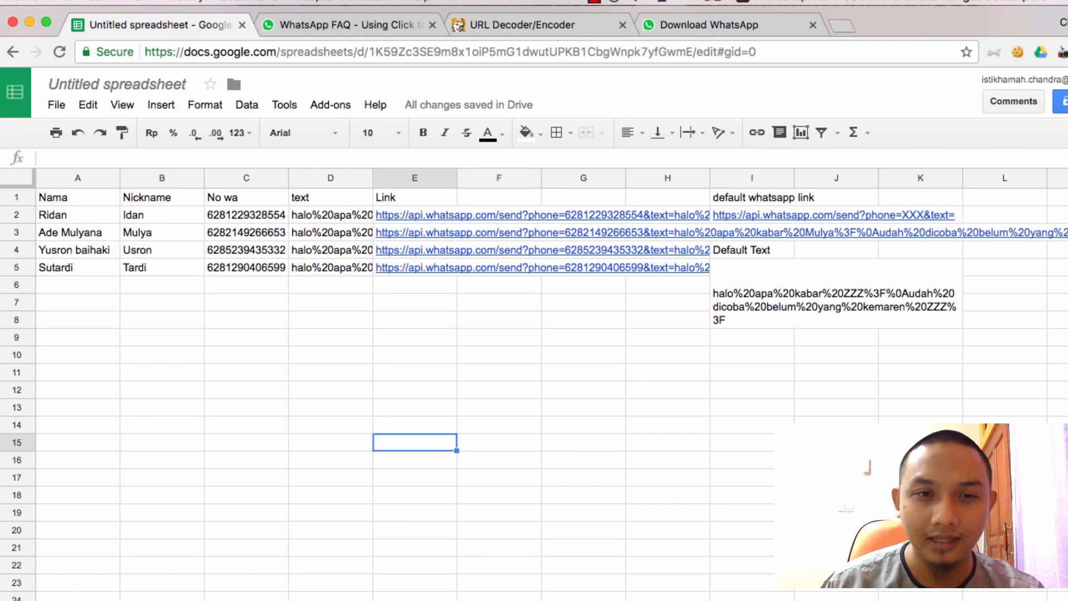
{"action": "key", "text": "Up"}
{"action": "key", "text": "Up"}
{"action": "key", "text": "Right"}
{"action": "key", "text": "Right"}
{"action": "key", "text": "Right"}
{"action": "key", "text": "Right"}
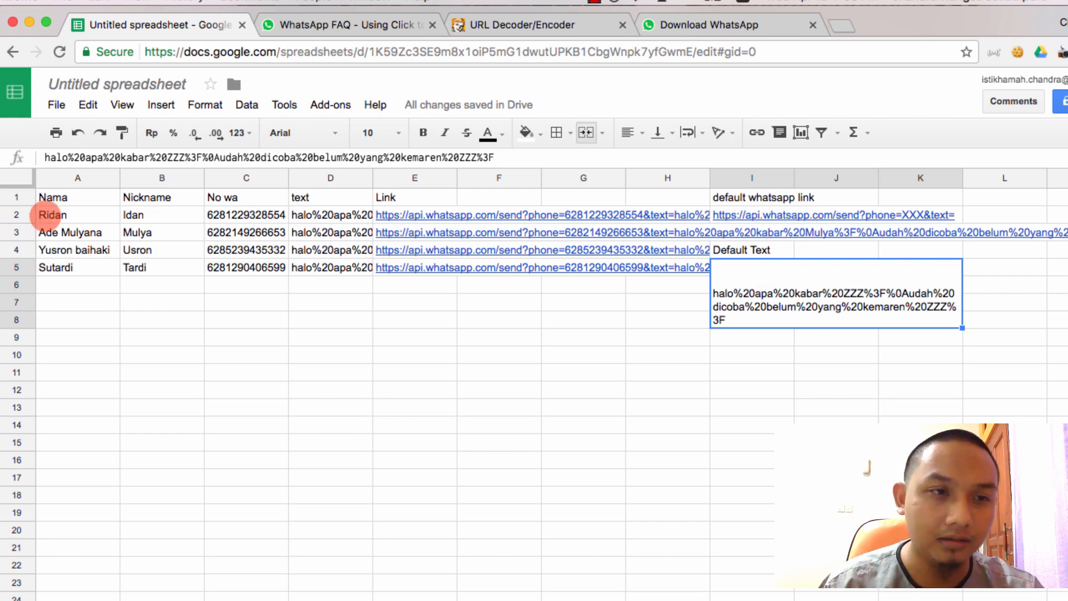
- Review the contact columns A to C, the default text in I5, the link formula in E2 and the URL Decoder/Encoder page
{"action": "left_click", "coordinate": [62, 216]}
{"action": "left_click_drag", "start_coordinate": [63, 216], "coordinate": [250, 365]}
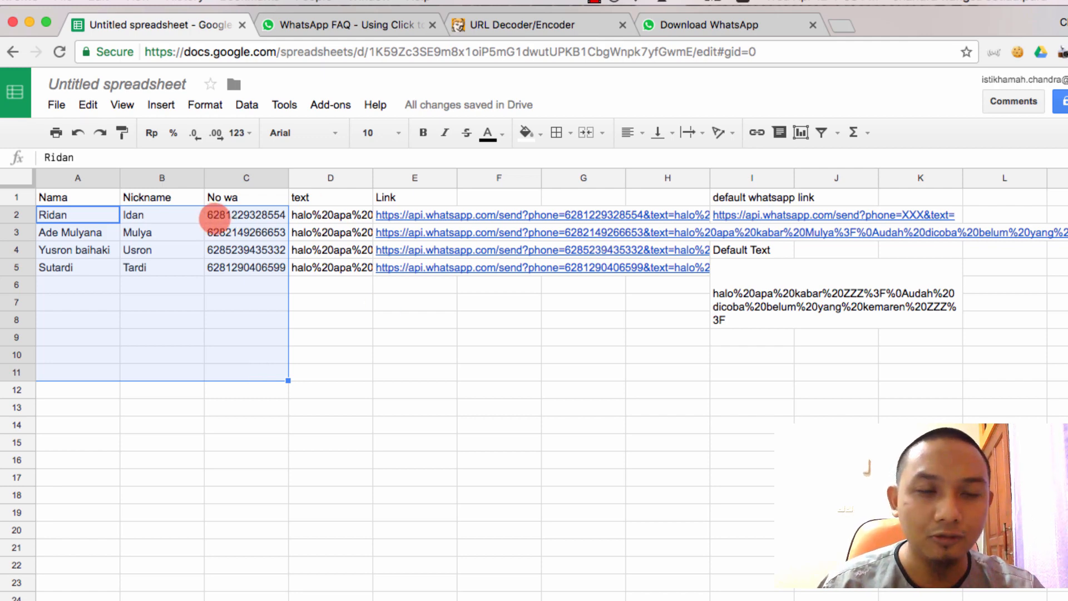
{"action": "left_click", "coordinate": [193, 215]}
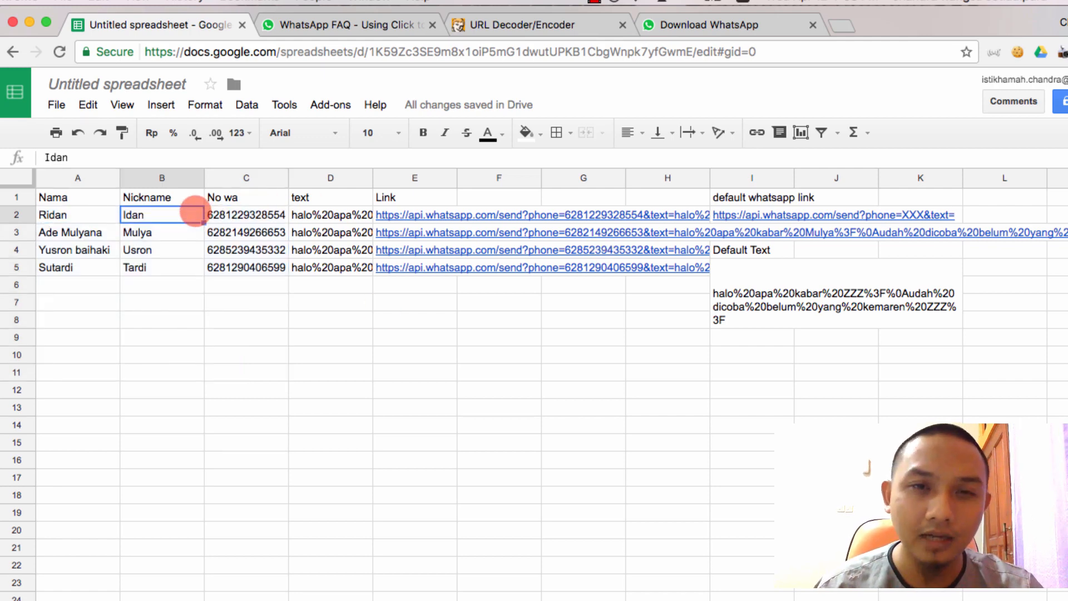
{"action": "left_click", "coordinate": [179, 232]}
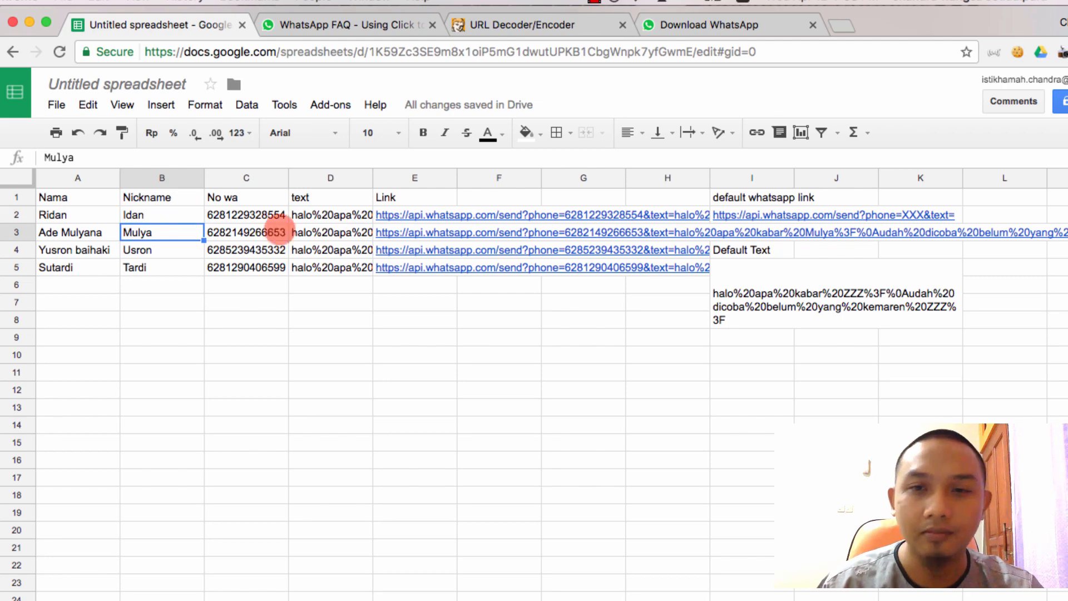
{"action": "left_click", "coordinate": [787, 305]}
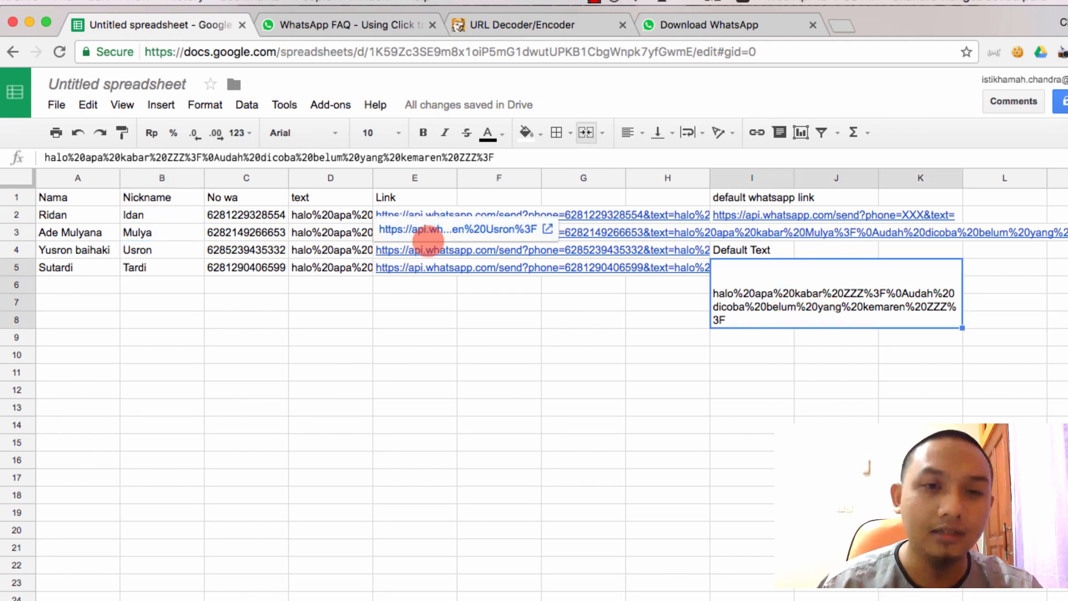
{"action": "left_click", "coordinate": [399, 304]}
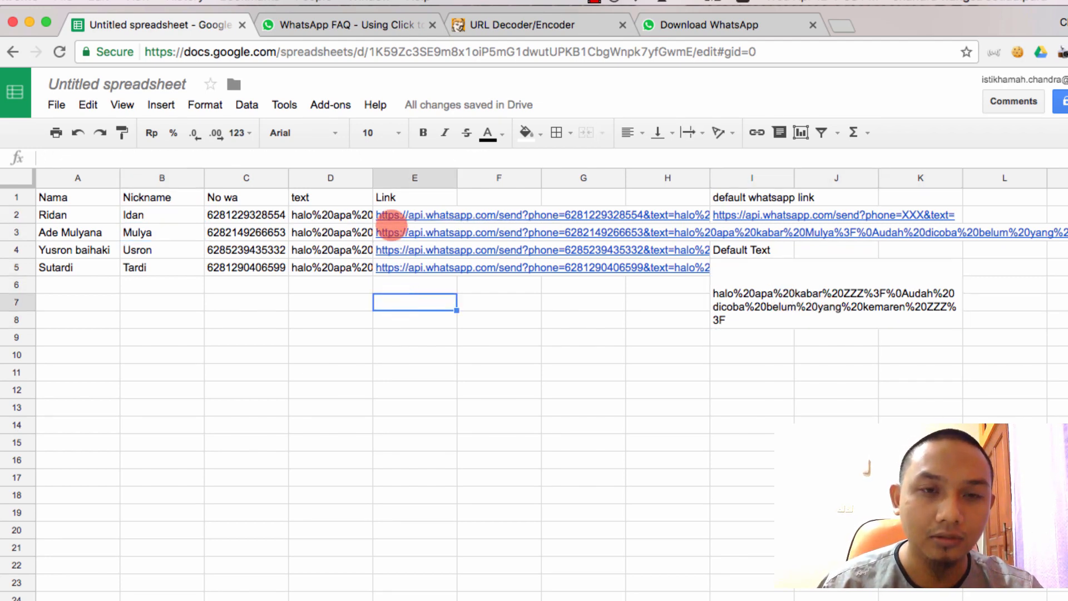
{"action": "left_click", "coordinate": [384, 214]}
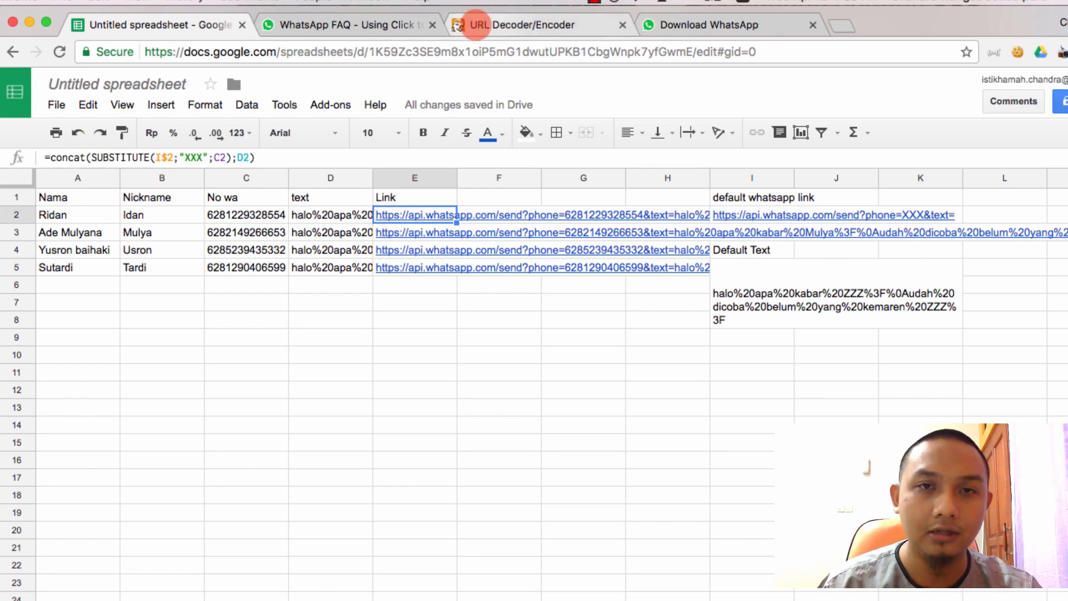
{"action": "left_click", "coordinate": [468, 24]}
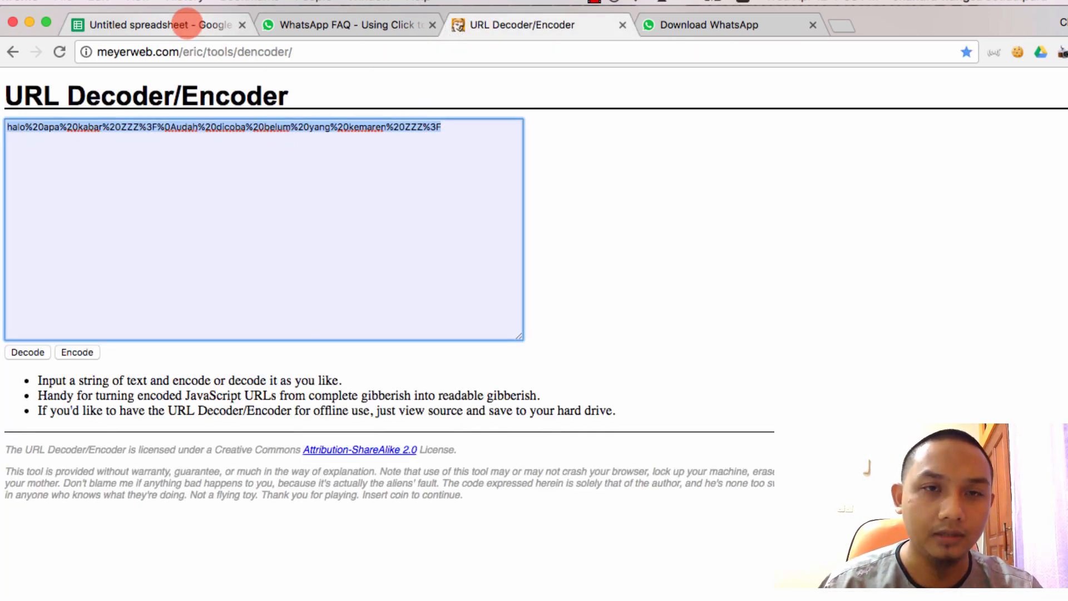
- Return to the spreadsheet, view the open chat in the WhatsApp desktop app and switch back to the spreadsheet
{"action": "left_click", "coordinate": [188, 24]}
{"action": "left_click", "coordinate": [802, 295]}
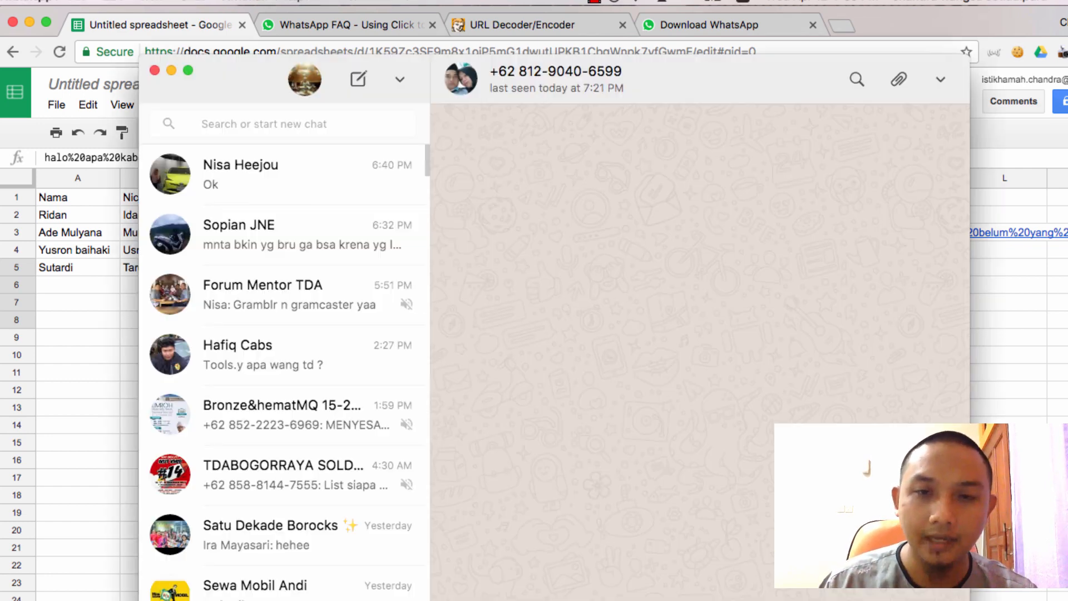
{"action": "left_click", "coordinate": [1061, 439]}
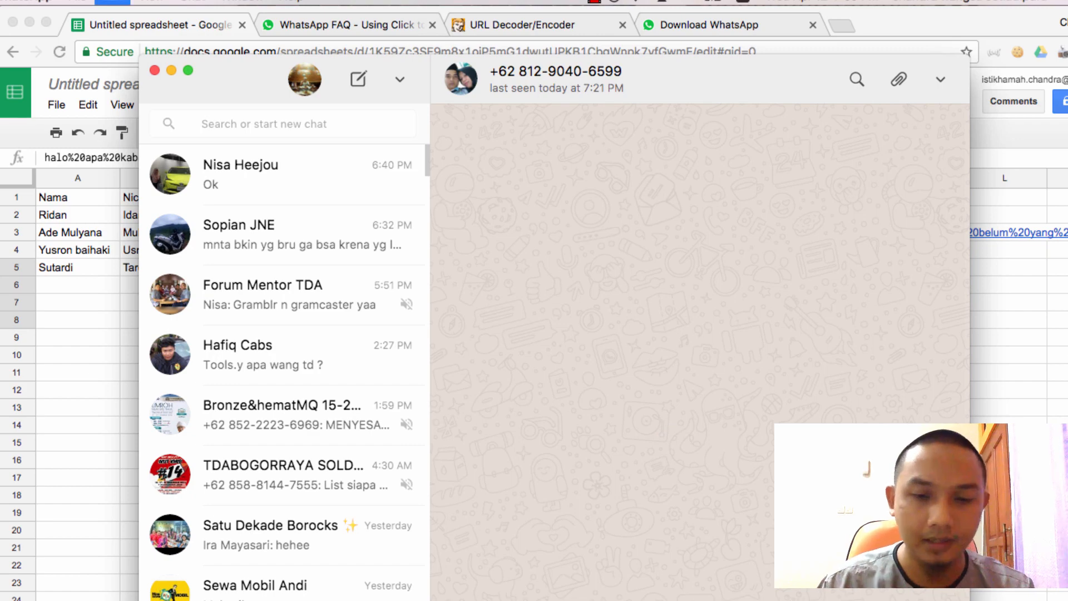
{"action": "key", "text": "super+Tab"}
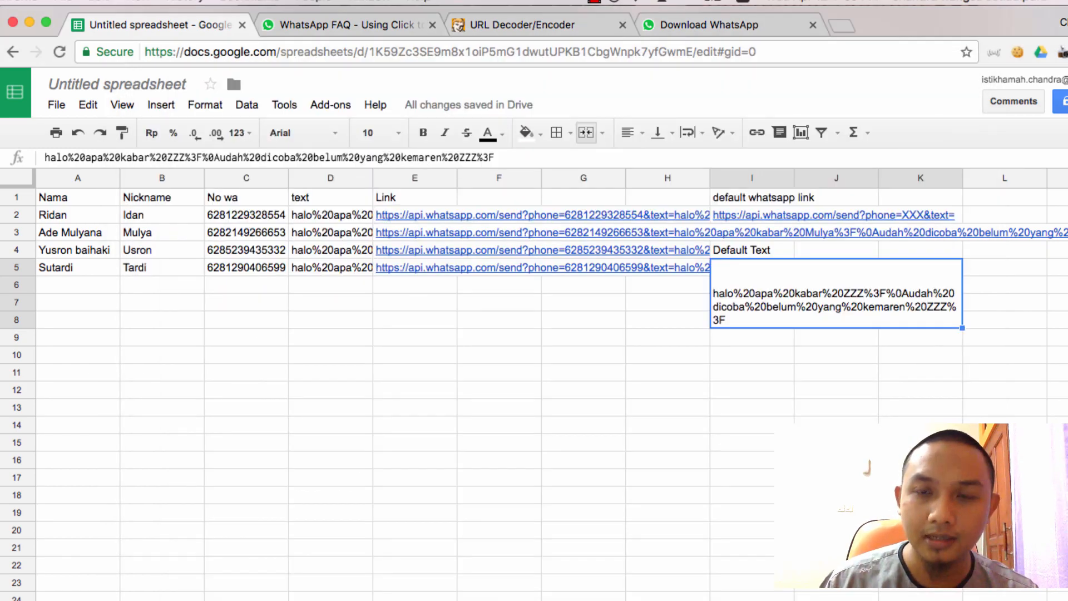
{"action": "left_click", "coordinate": [647, 337]}
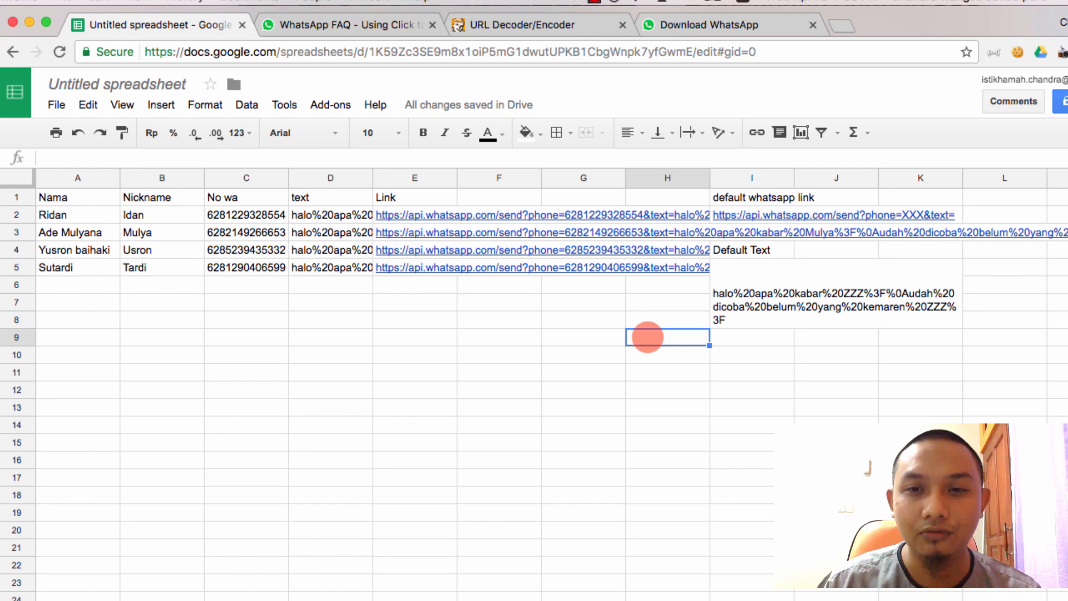
{"action": "key", "text": "Right"}
{"action": "key", "text": "Up"}
{"action": "key", "text": "Up"}
{"action": "key", "text": "Up"}
{"action": "key", "text": "Up"}
{"action": "key", "text": "Up"}
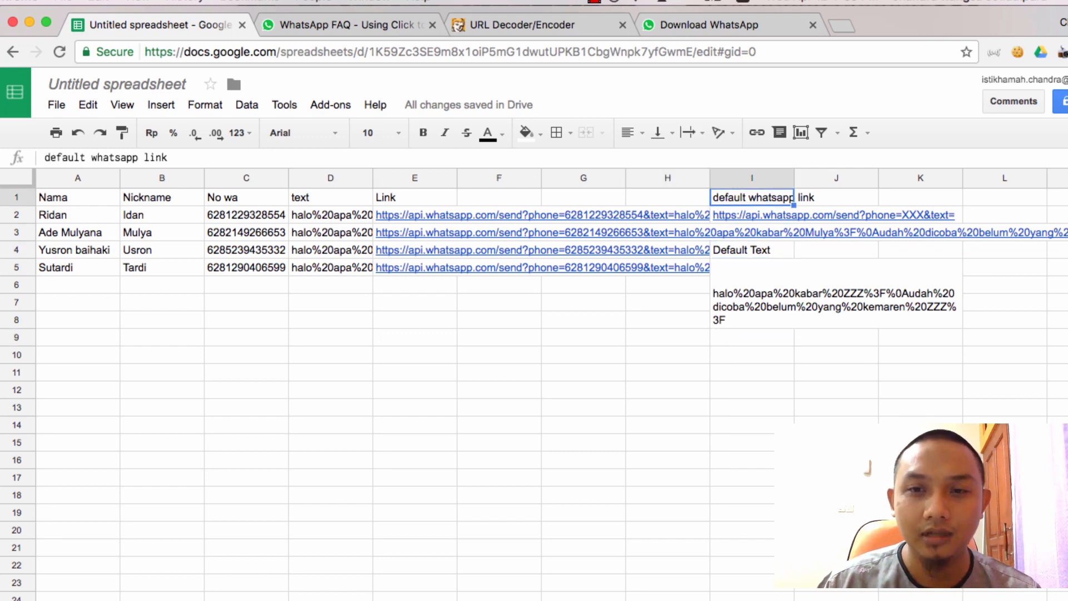
{"action": "key", "text": "Down"}
{"action": "key", "text": "Down"}
{"action": "key", "text": "Down"}
{"action": "key", "text": "Down"}
{"action": "key", "text": "Left"}
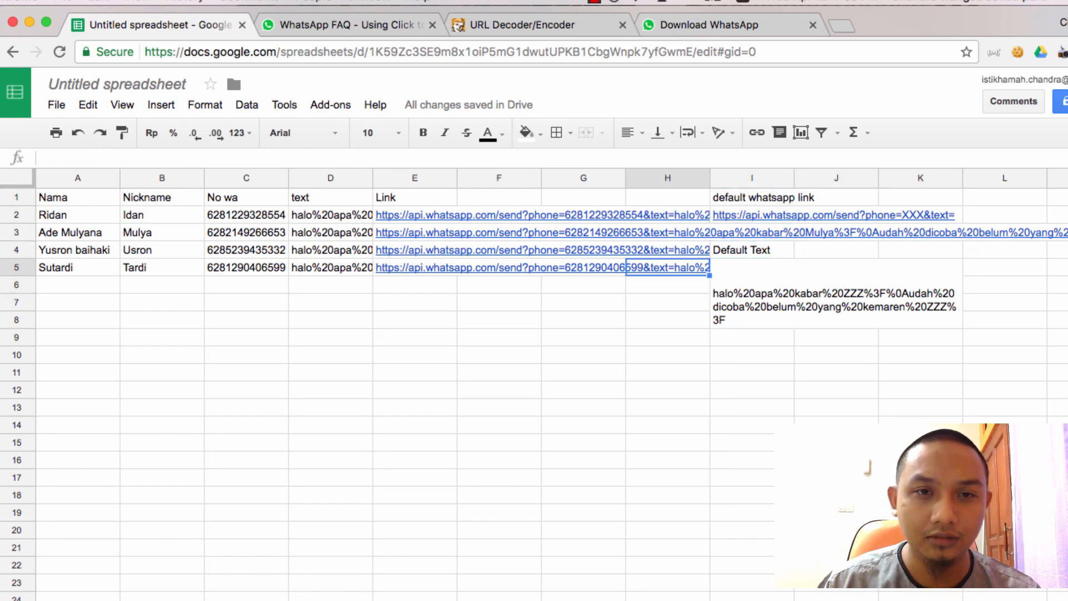